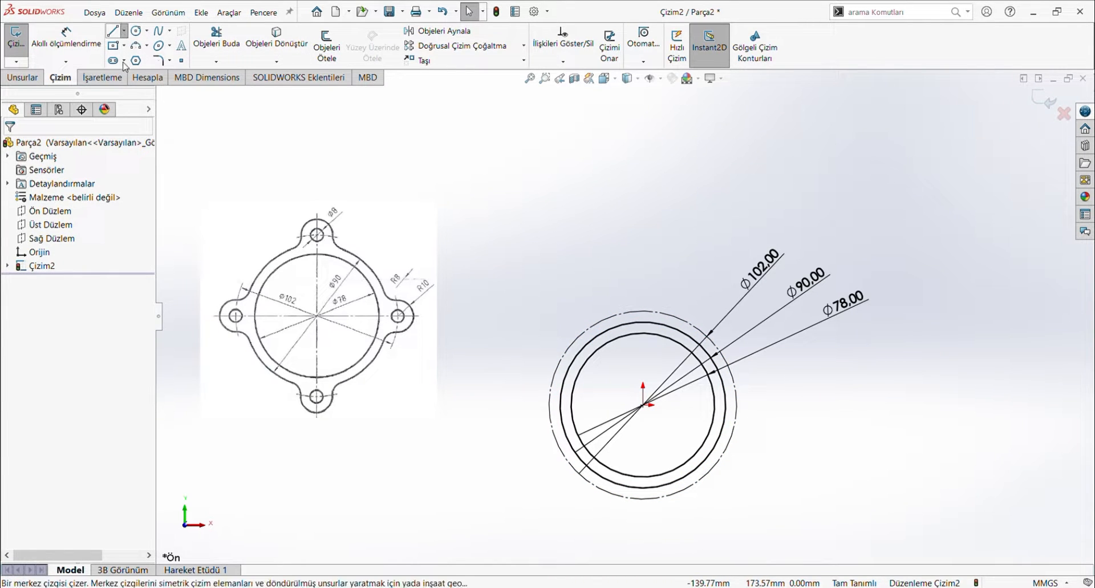
Sketch a vertical centerline from the origin upward to beyond the 102 mm construction circle.
left_click(113, 31)
left_click(644, 405)
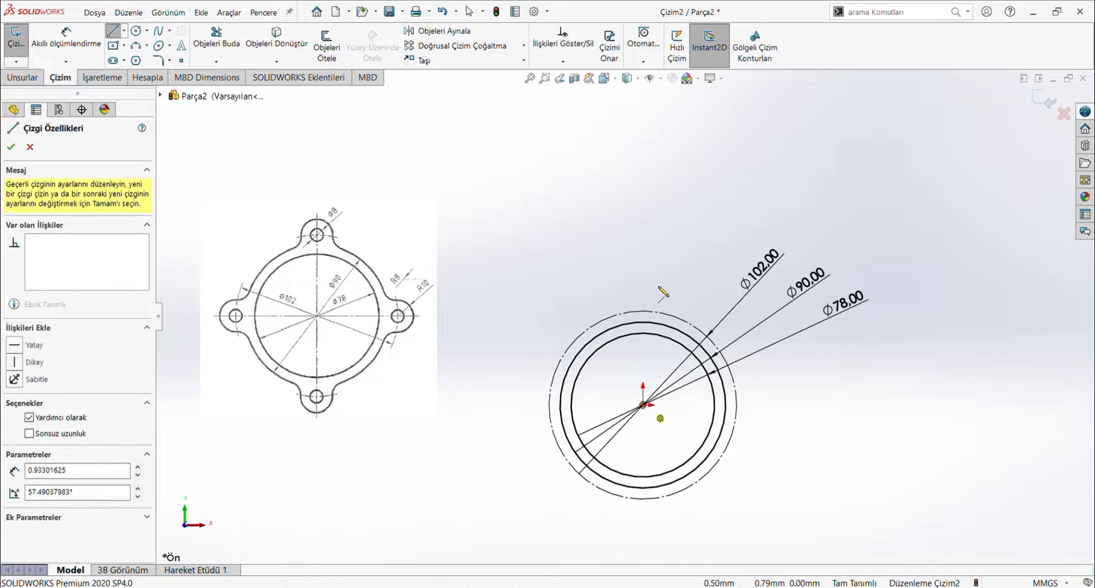
left_click(644, 262)
key("Escape")
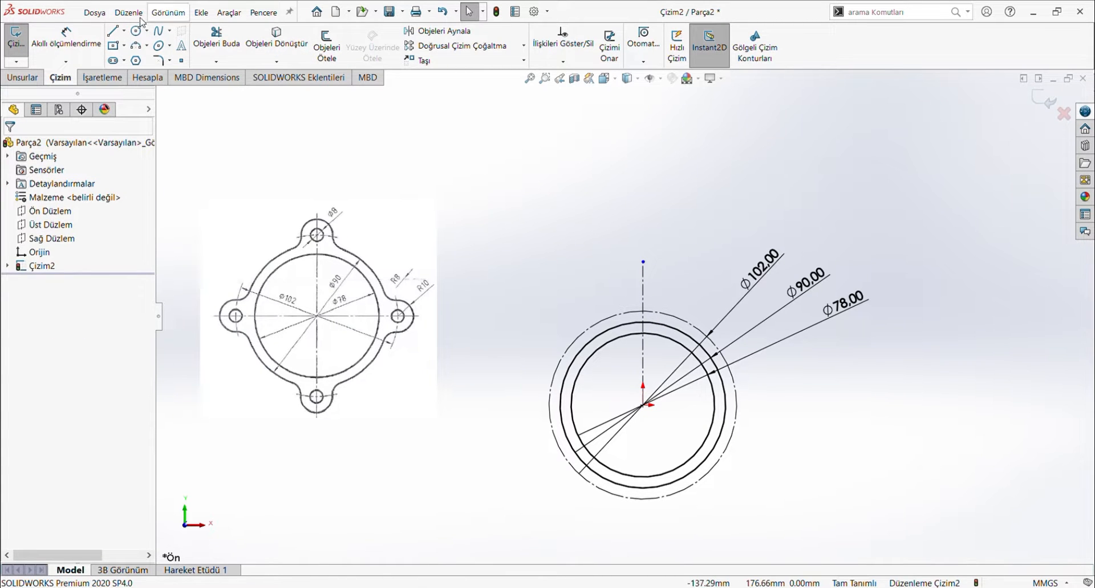
Sketch two concentric circles, about 5.5 mm and 16.6 mm in diameter, where the vertical centerline crosses the 102 mm construction circle.
left_click(135, 31)
scroll(647, 240, "down", 2)
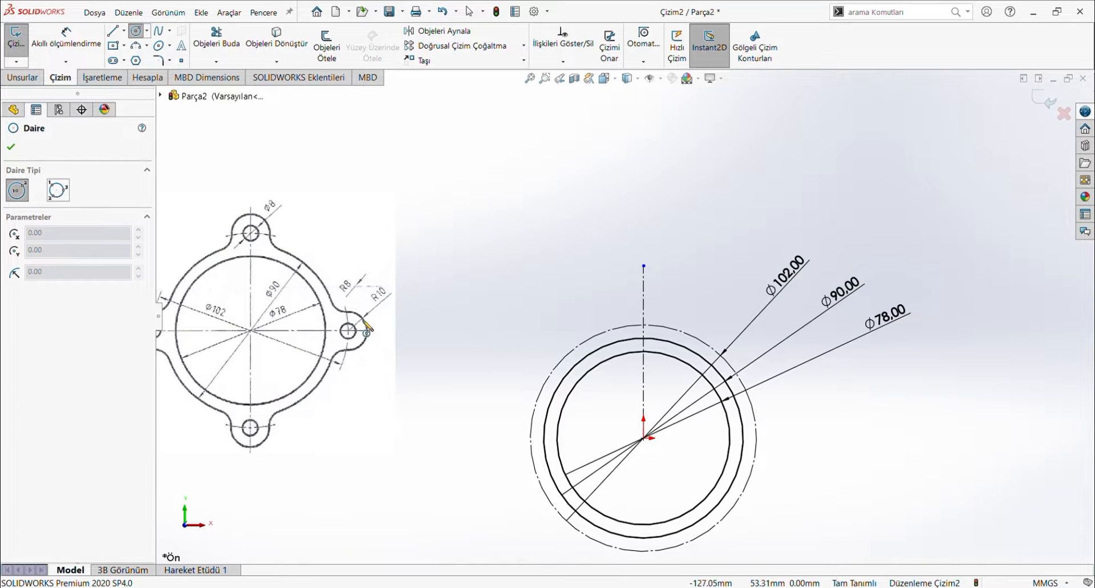
left_click(644, 325)
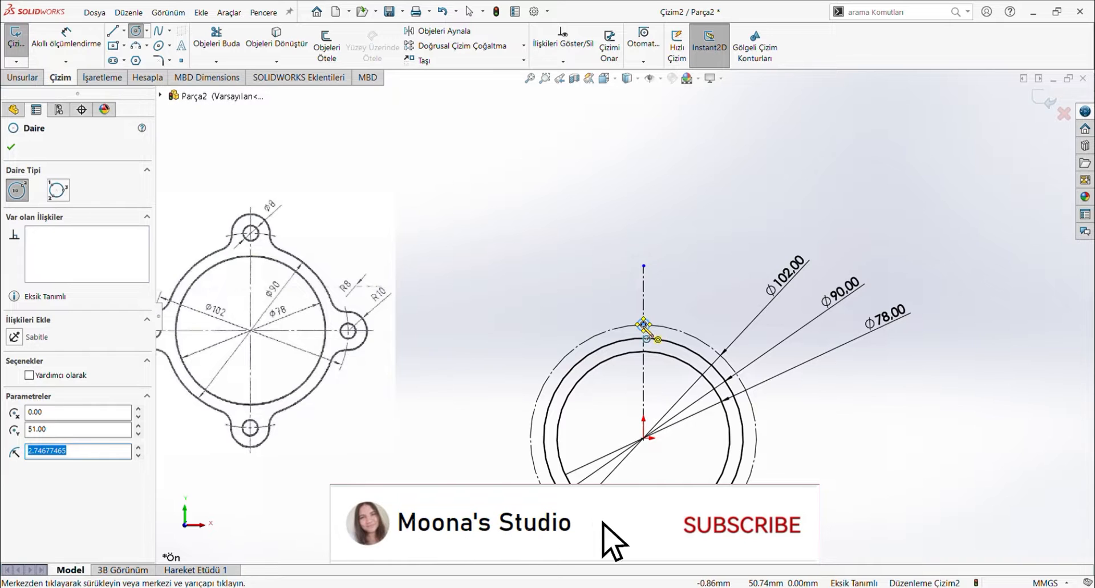
scroll(644, 323, "down", 2)
left_click(662, 326)
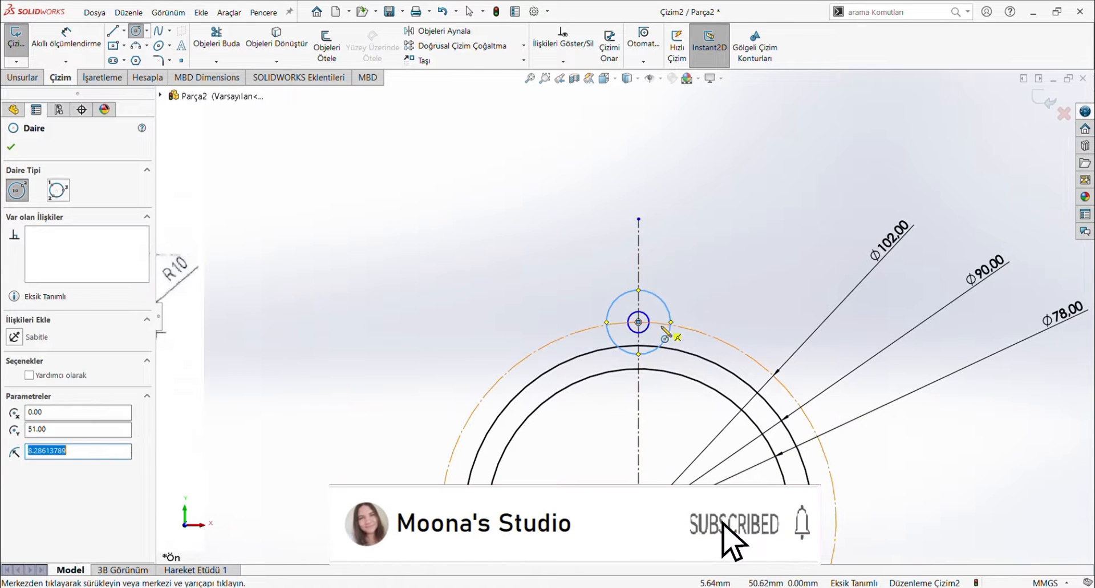
key("Escape")
Dimension the two small concentric circles with diameters of 8 mm for the inner and 20 mm for the outer.
left_click(67, 40)
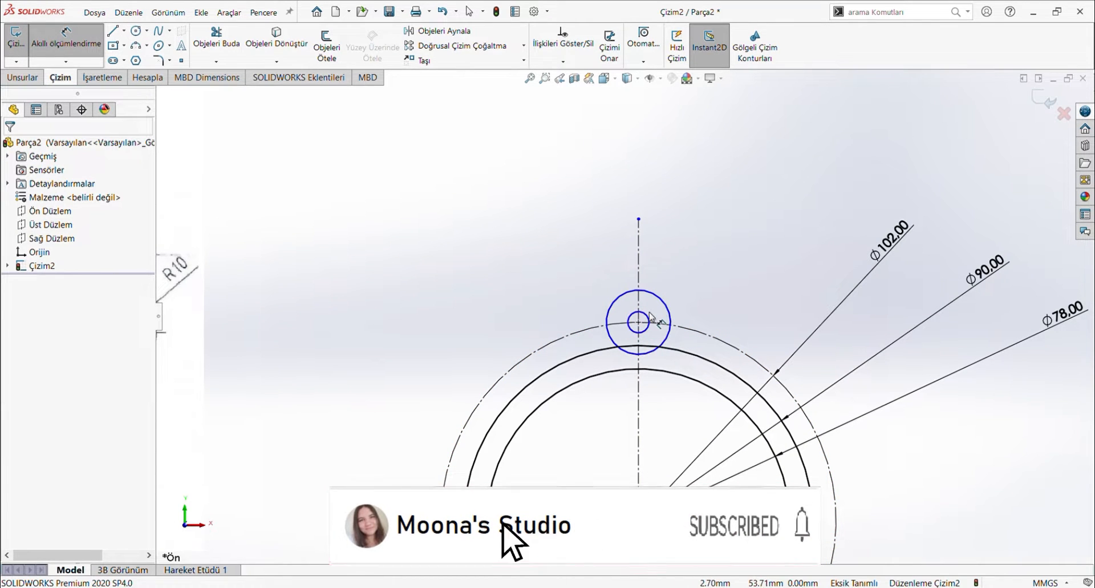
left_click(648, 317)
left_click(699, 233)
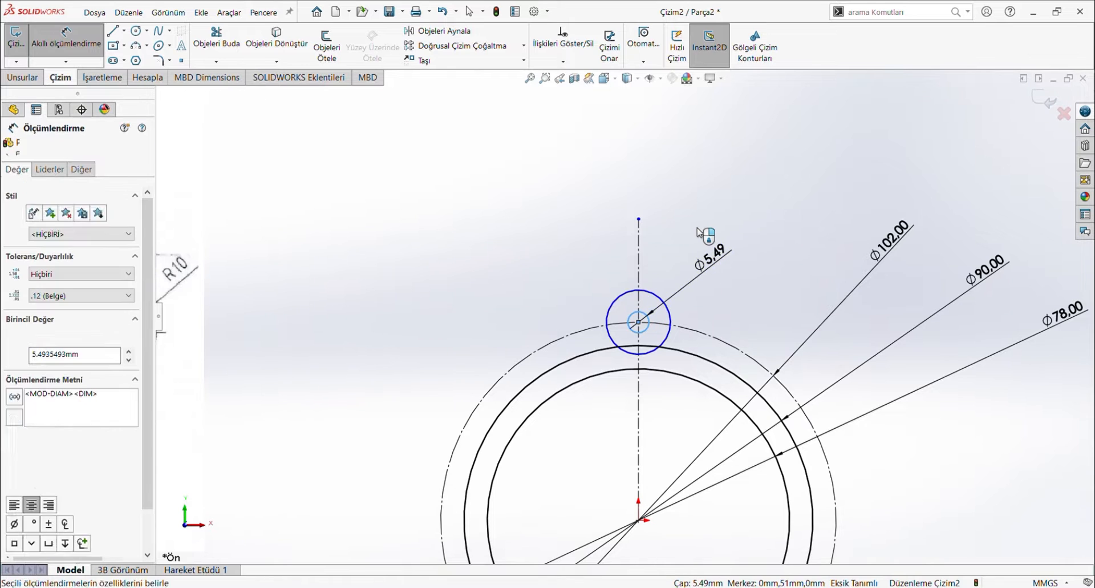
type("8")
key("Return")
left_click(659, 298)
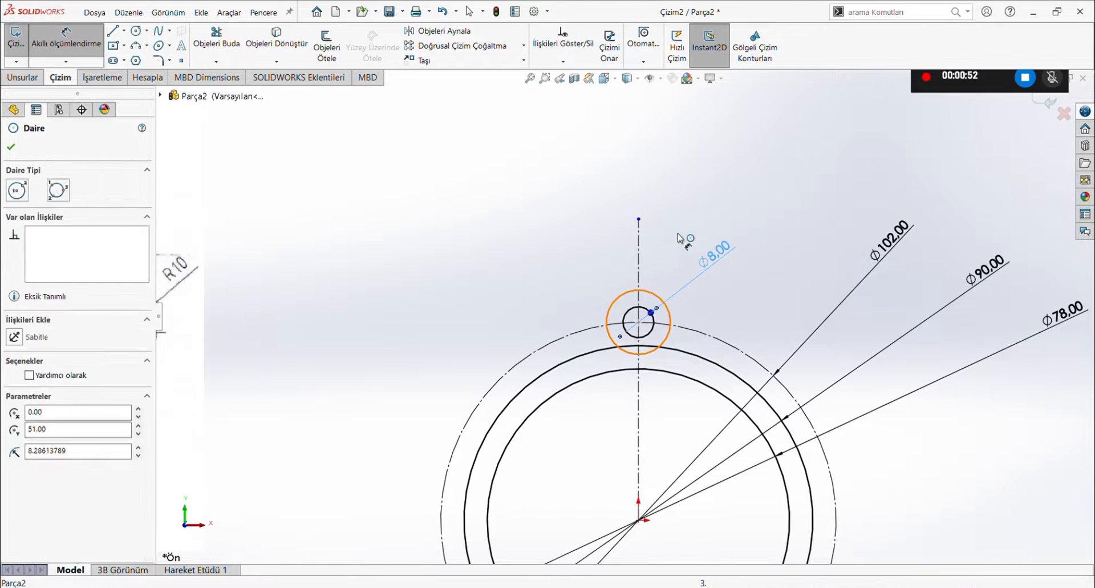
left_click(684, 231)
type("20")
key("Return")
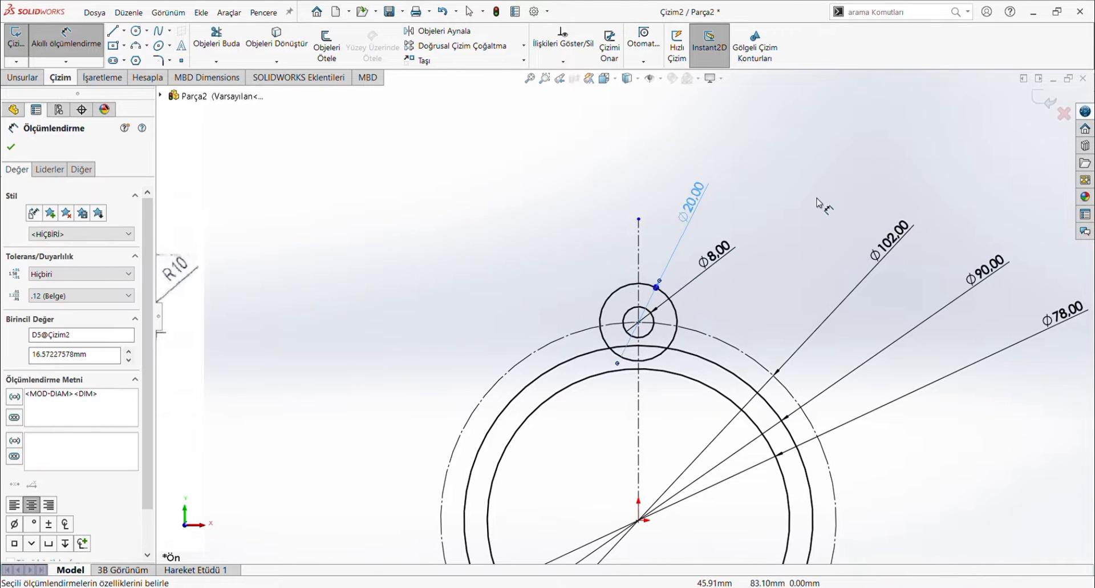
scroll(604, 274, "up", 5)
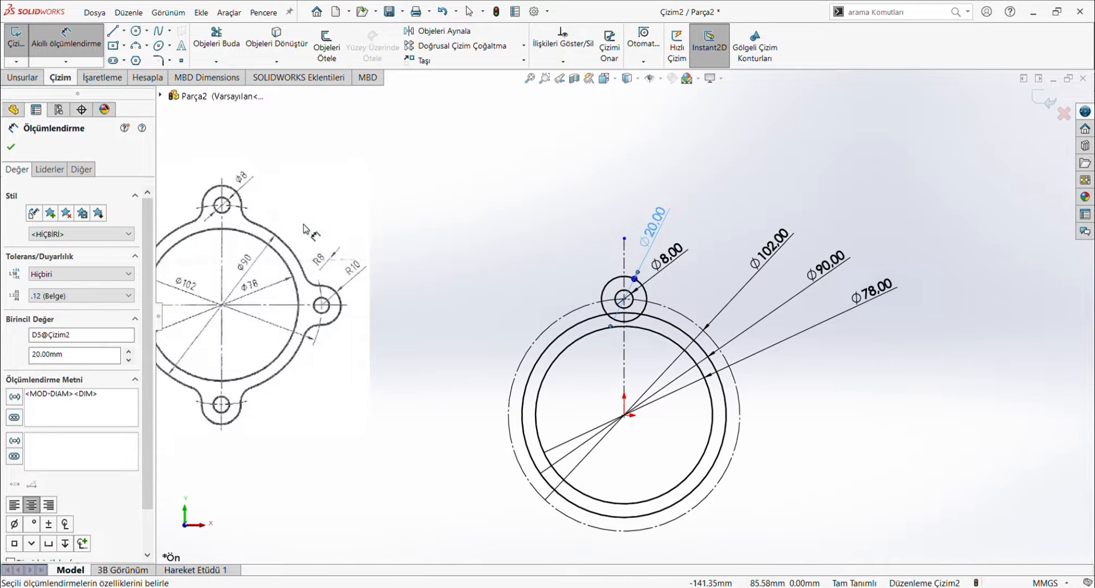
left_click(524, 46)
left_click(513, 75)
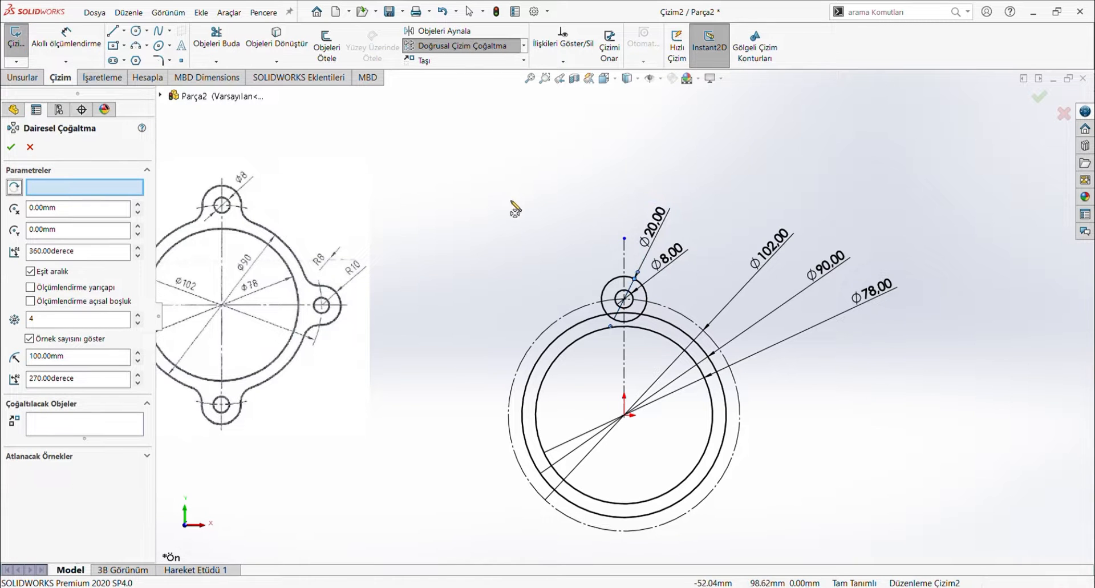
key("Escape")
Trim the 20 mm circle's part inside the ring and the 90 mm circle's segment inside the upper lug.
left_click(216, 40)
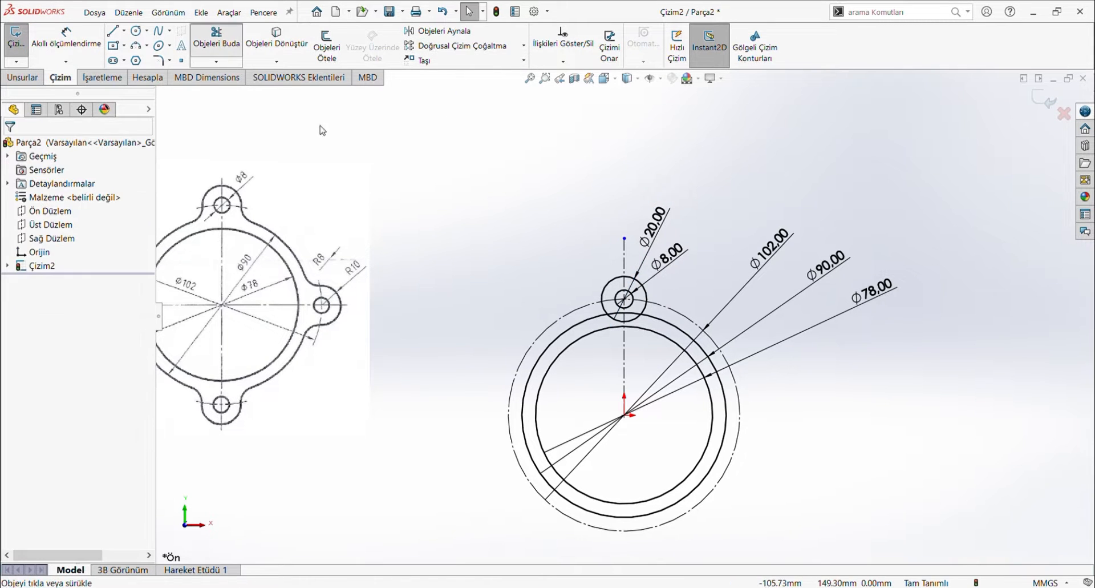
left_click(619, 323)
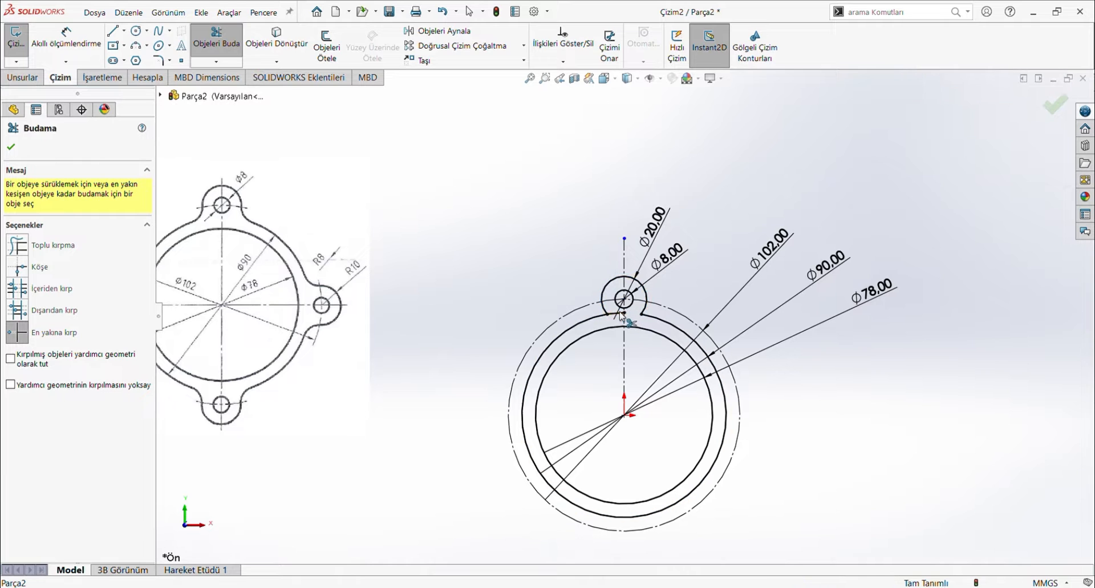
left_click(622, 315)
key("Escape")
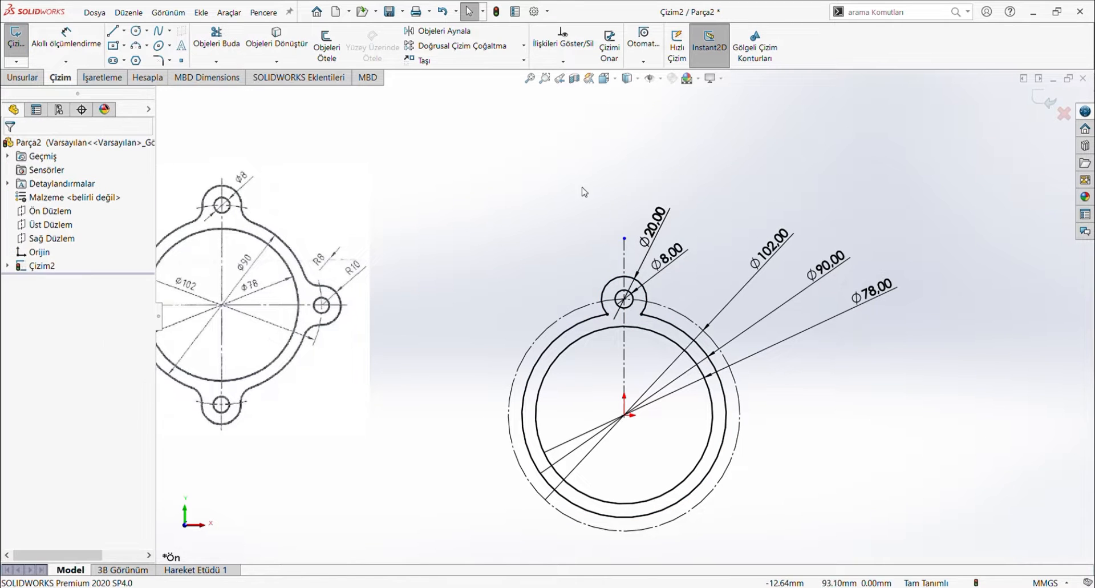
Create a circular sketch pattern of the upper lug's outer arc and 8 mm hole, with 4 equally spaced instances over 360° around the origin.
left_click(524, 47)
left_click(524, 71)
left_click(604, 309)
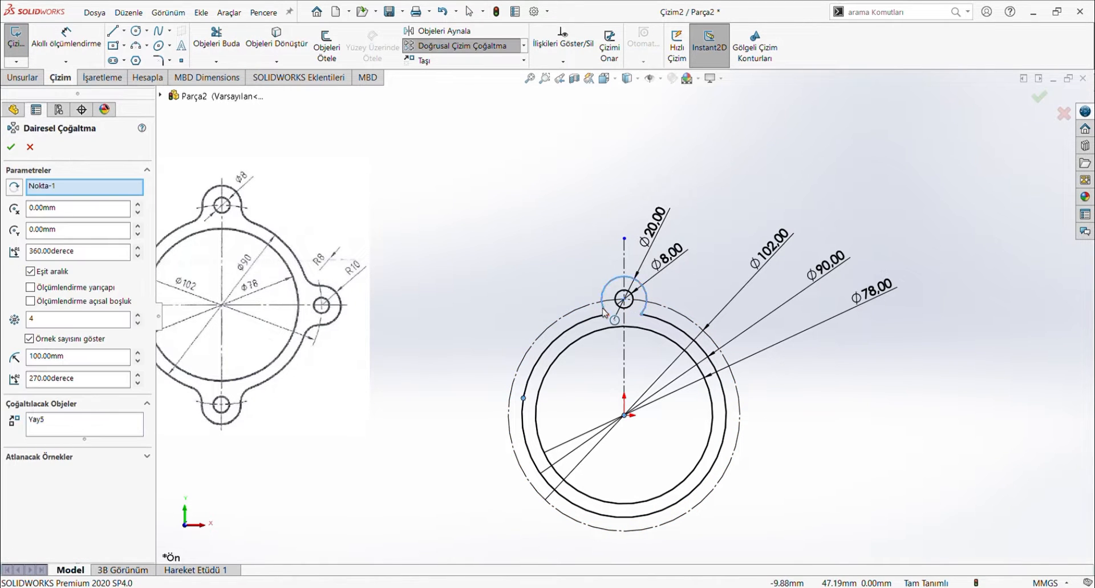
left_click(634, 314)
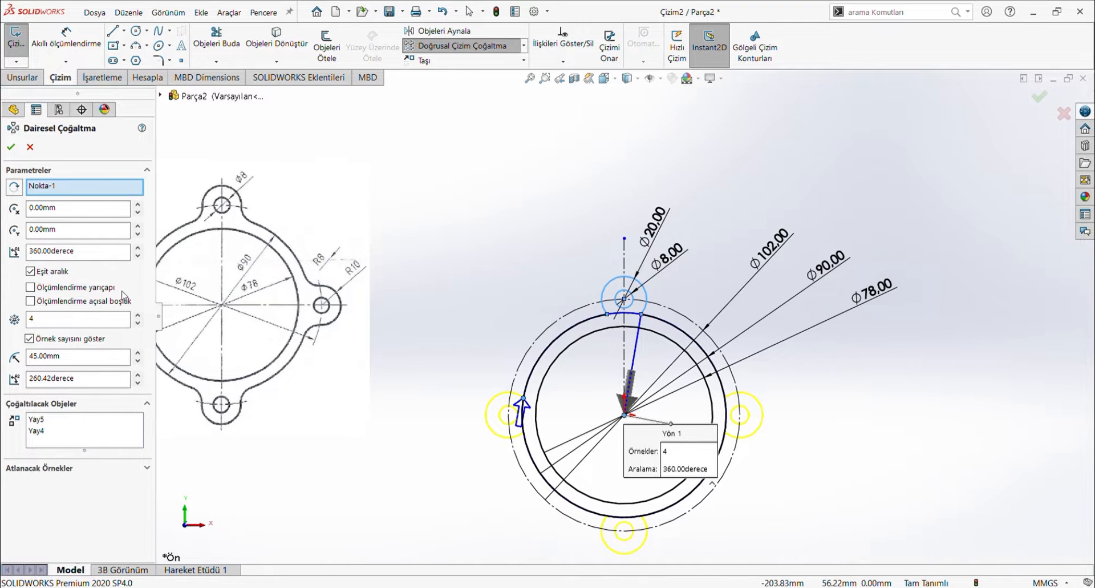
scroll(282, 344, "down", 1)
scroll(319, 300, "up", 2)
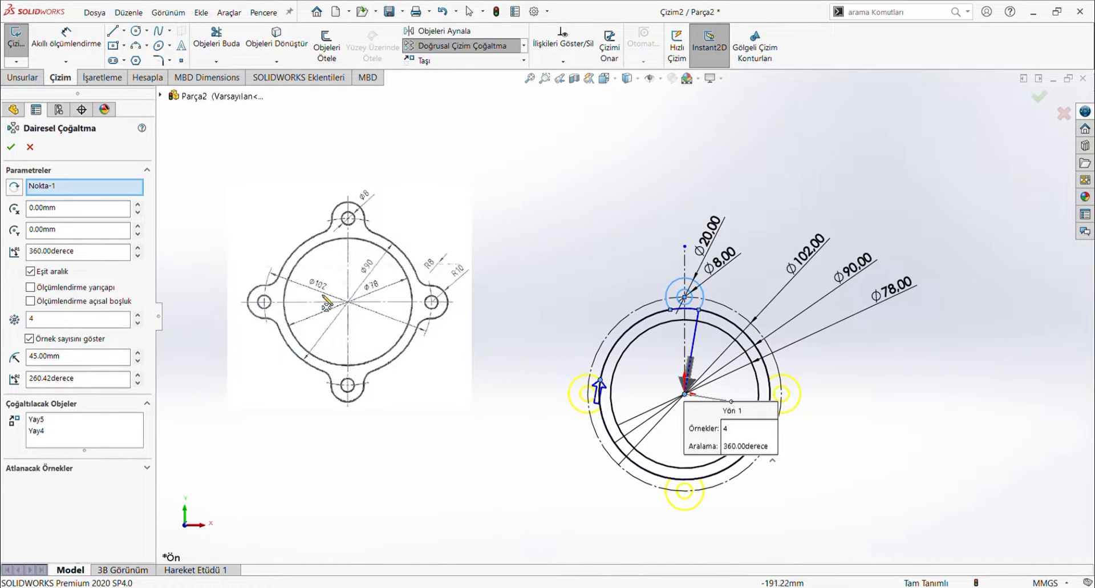
left_click(11, 147)
scroll(774, 413, "down", 3)
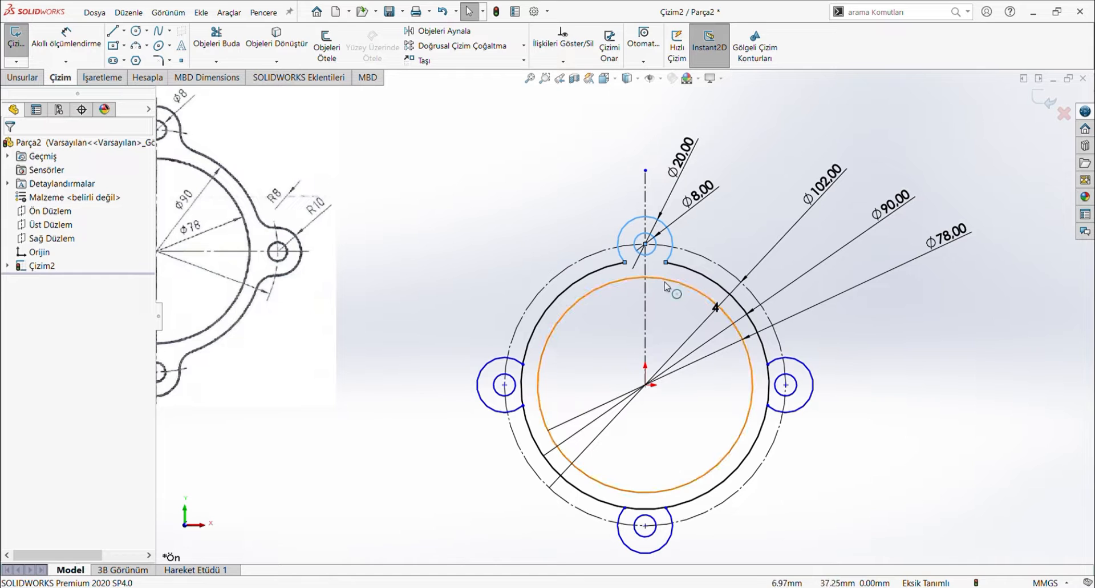
left_click(159, 60)
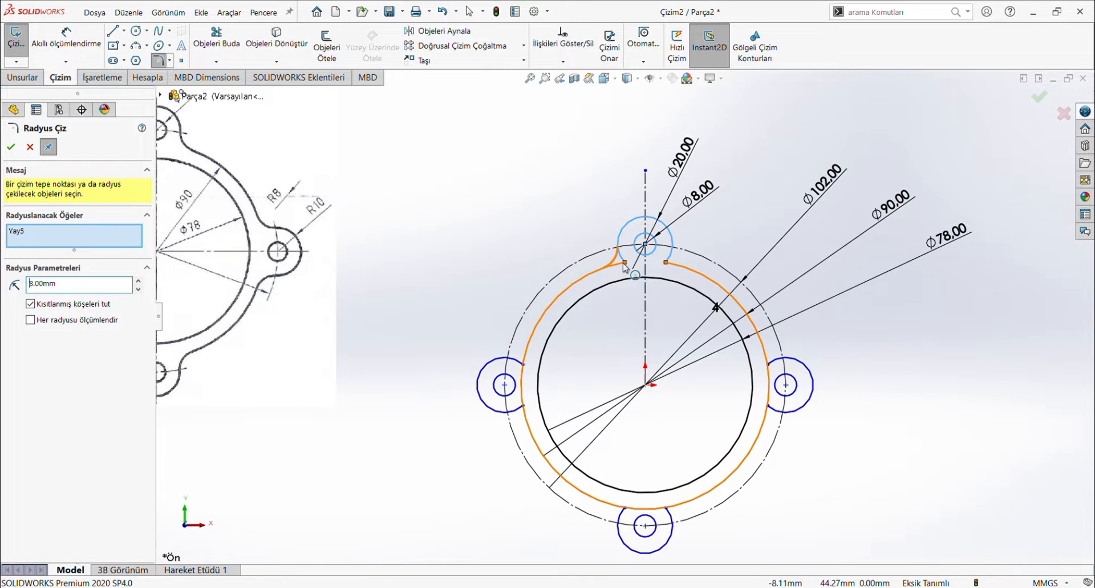
left_click(664, 266)
left_click(665, 264)
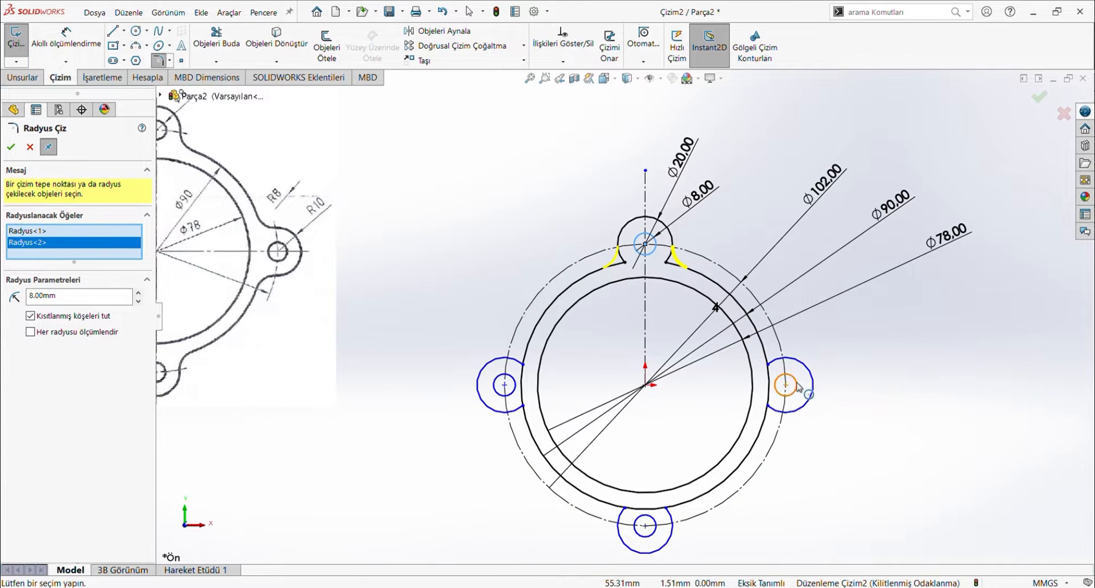
key("Escape")
key("Escape")
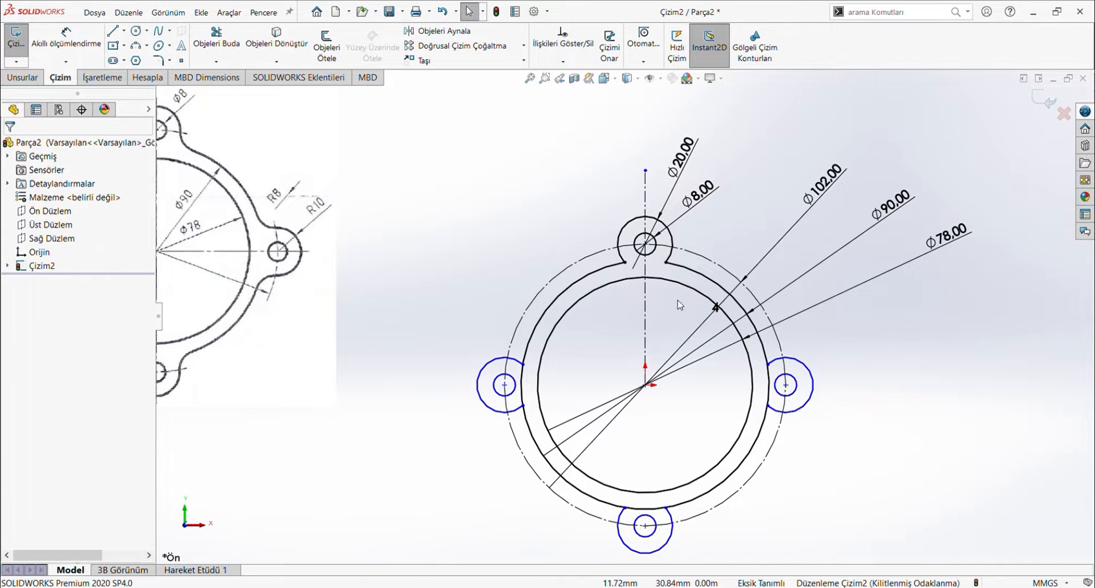
Add 8 mm sketch fillets at both corners where the upper lug meets the 90 mm circle.
left_click(157, 61)
left_click(629, 266)
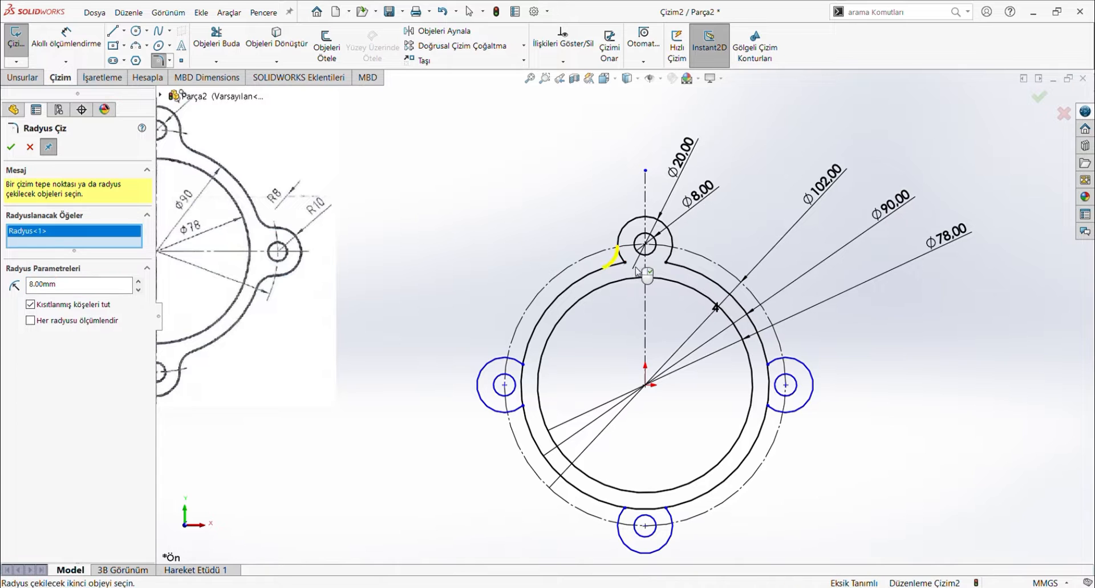
left_click(671, 263)
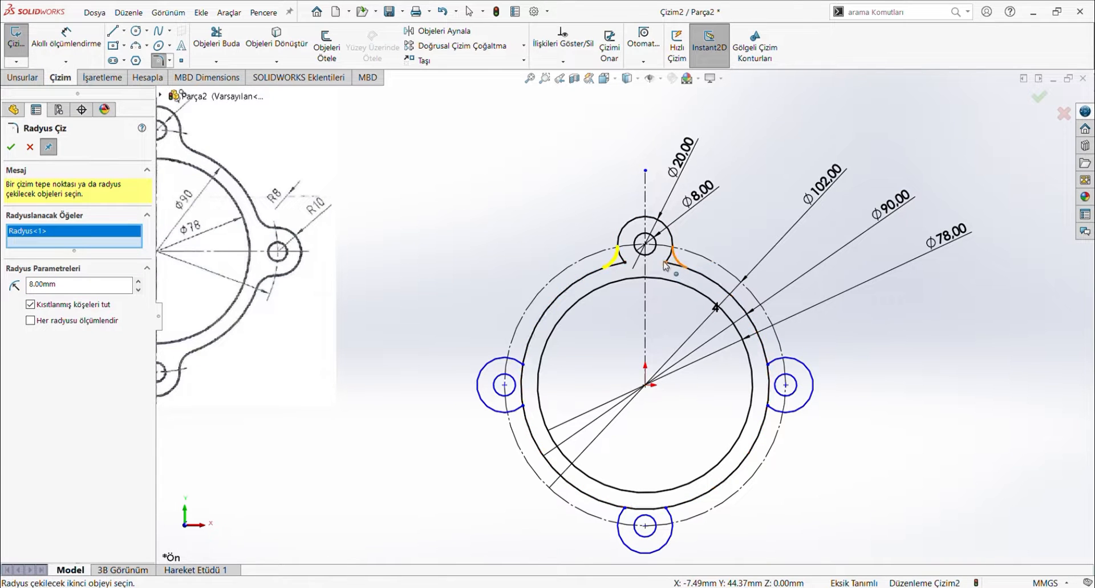
left_click(11, 147)
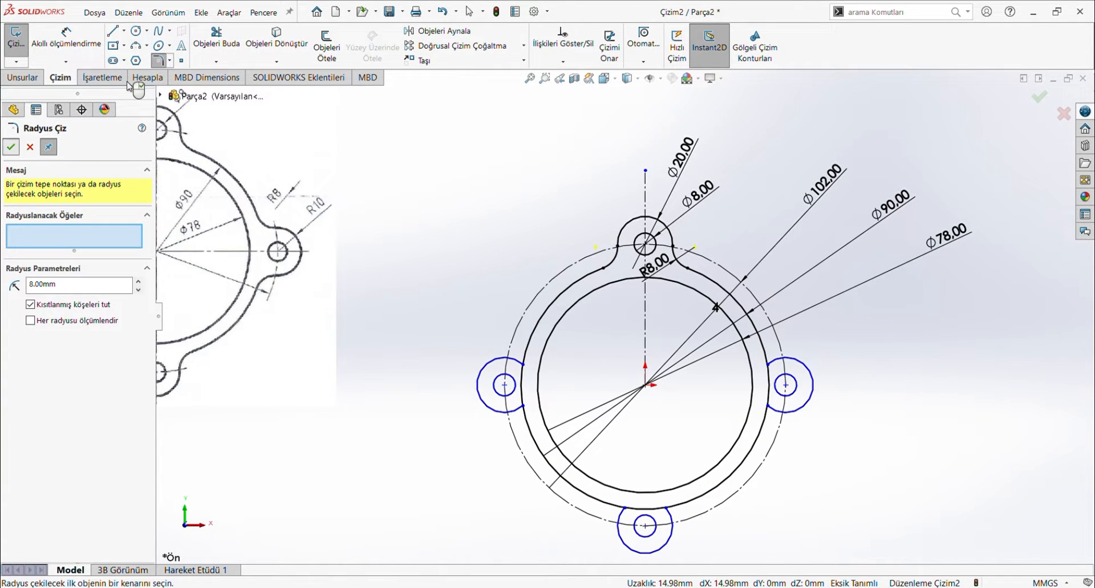
Trim the 90 mm circle's segments inside the left, bottom and right lugs.
left_click(216, 37)
left_click(522, 383)
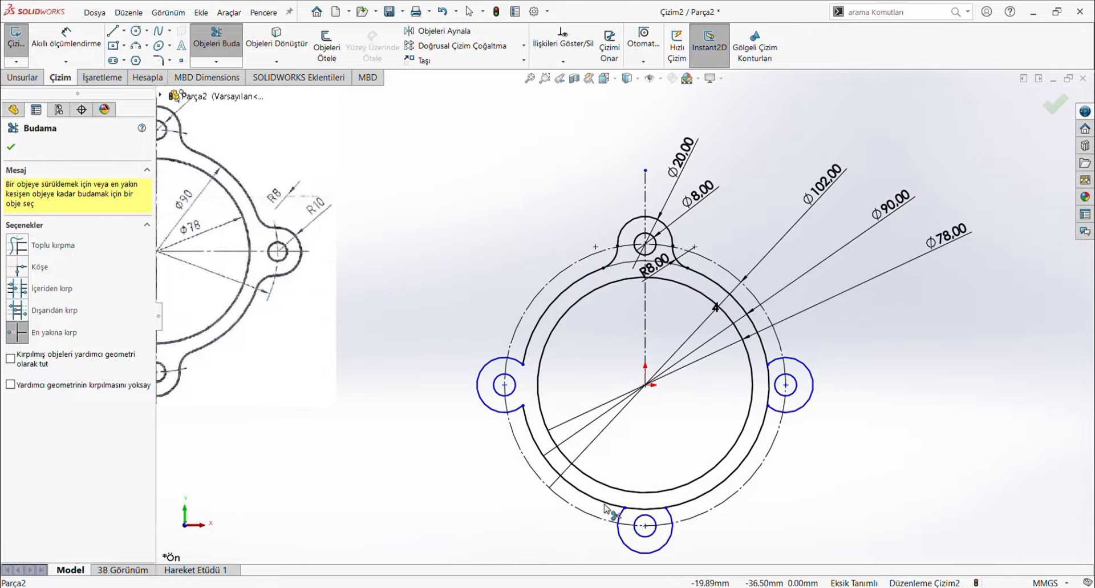
left_click(652, 507)
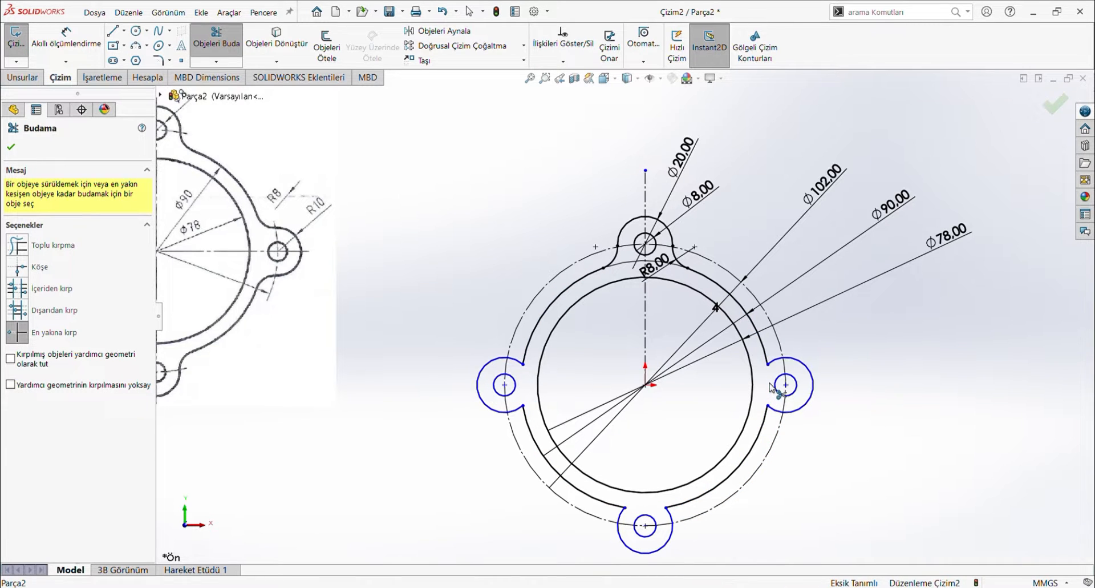
key("Escape")
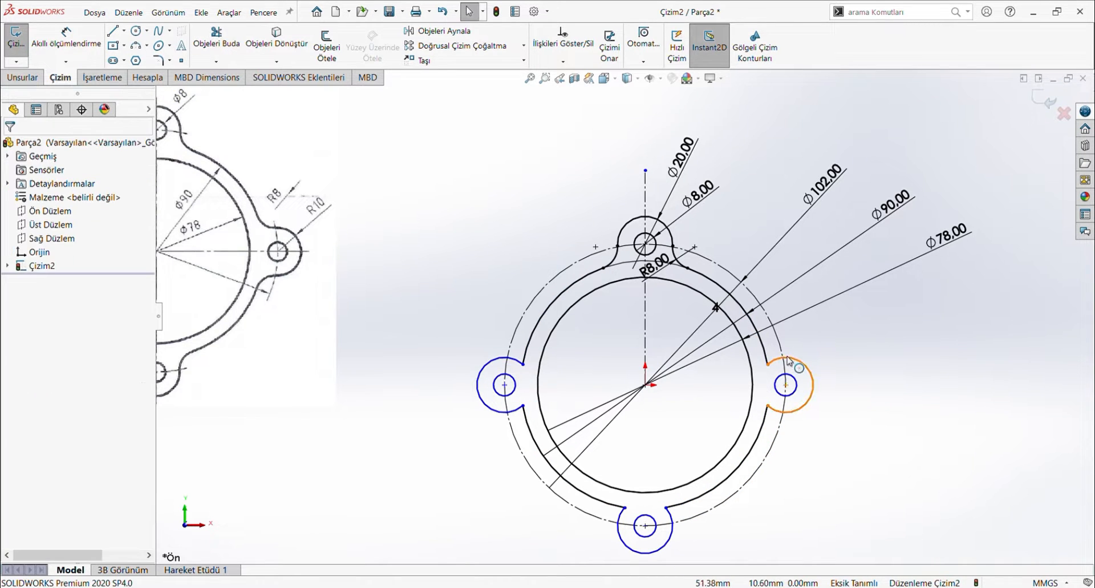
Add 8 mm sketch fillets at the six corners where the right, bottom and left lugs meet the 90 mm circle.
left_click(158, 60)
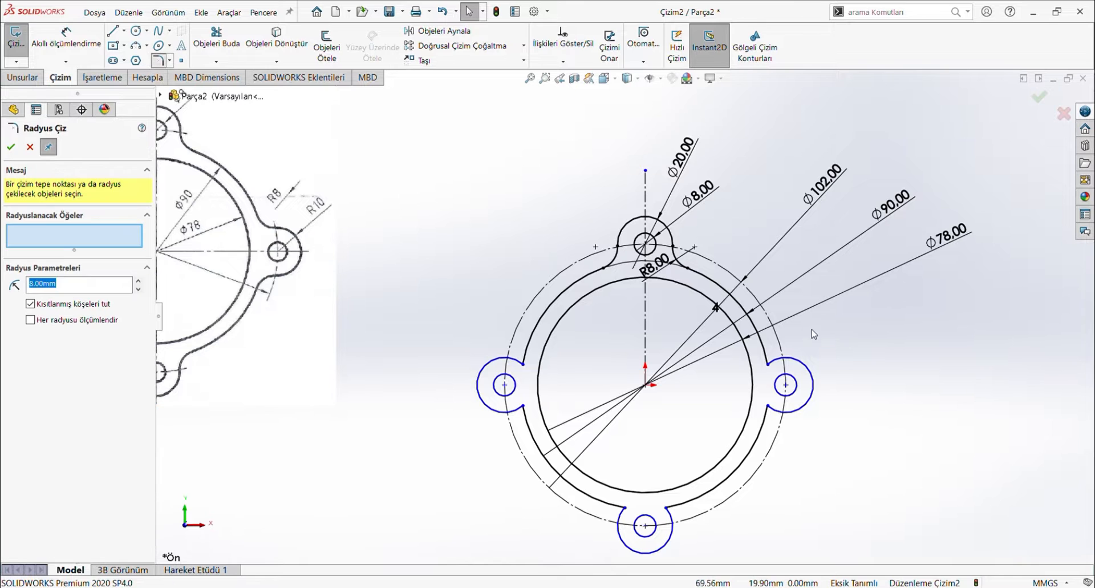
left_click(770, 352)
left_click(769, 406)
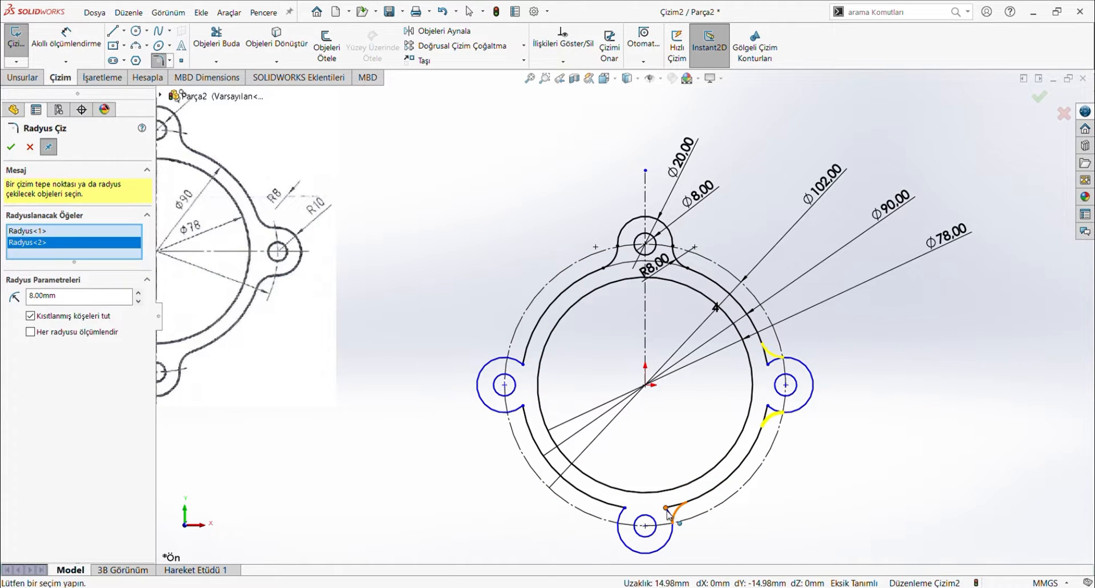
left_click(671, 510)
left_click(618, 510)
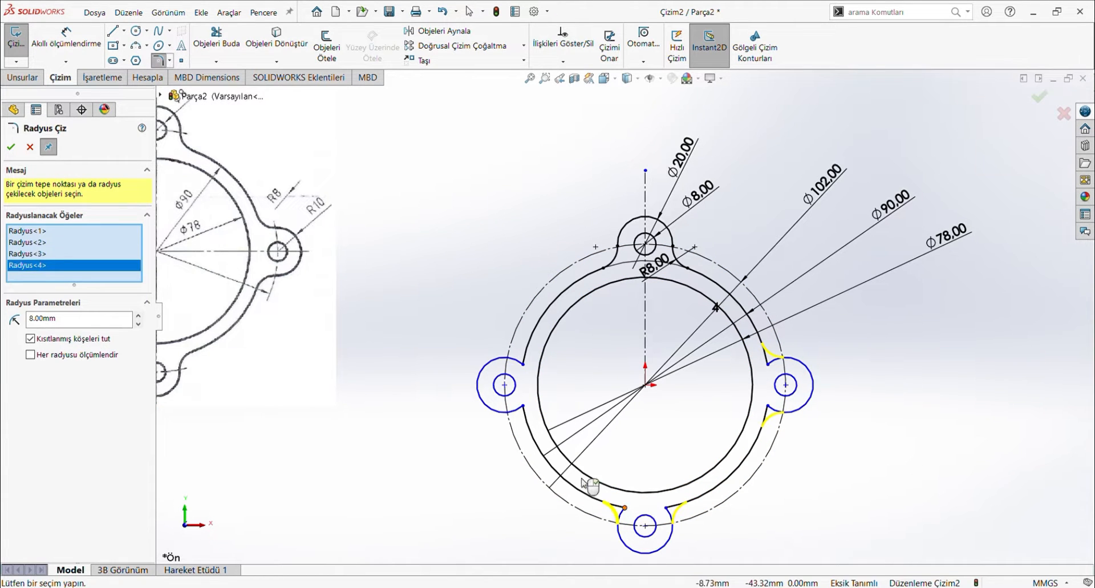
left_click(523, 408)
left_click(522, 362)
left_click(523, 367)
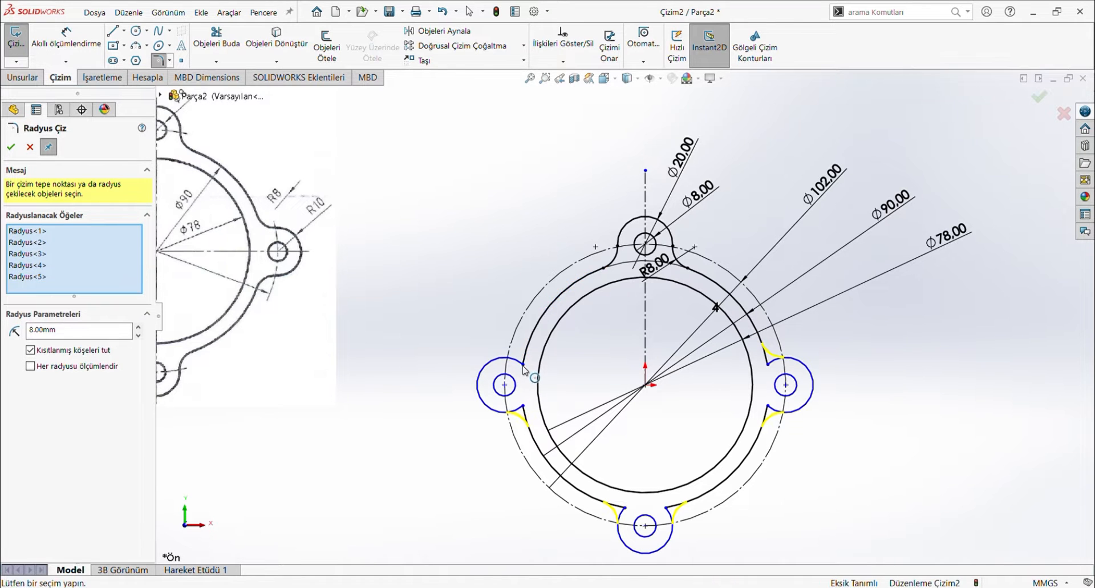
left_click(525, 367)
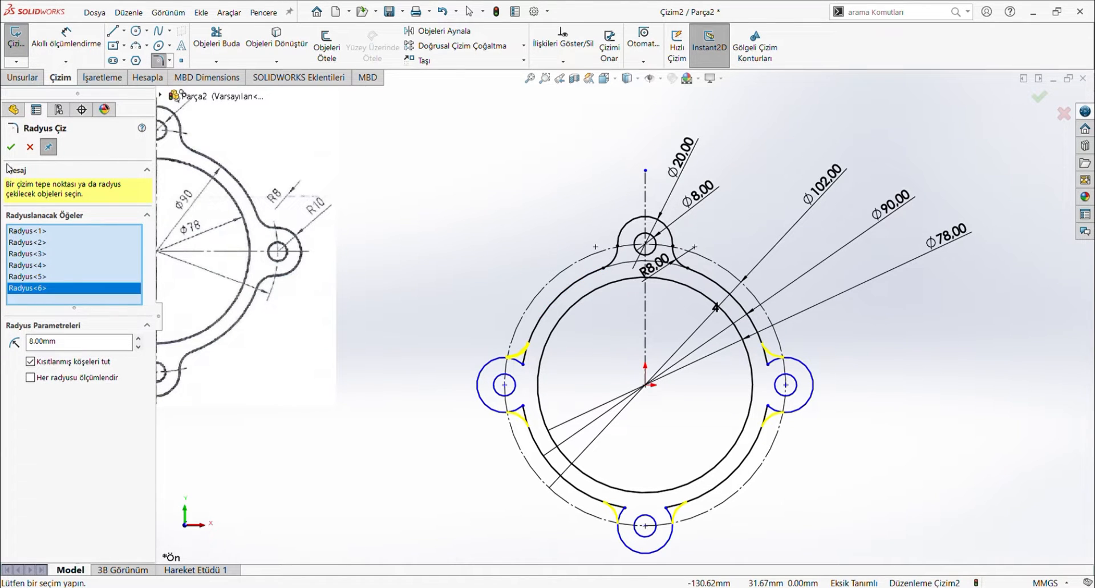
left_click(11, 147)
key("Escape")
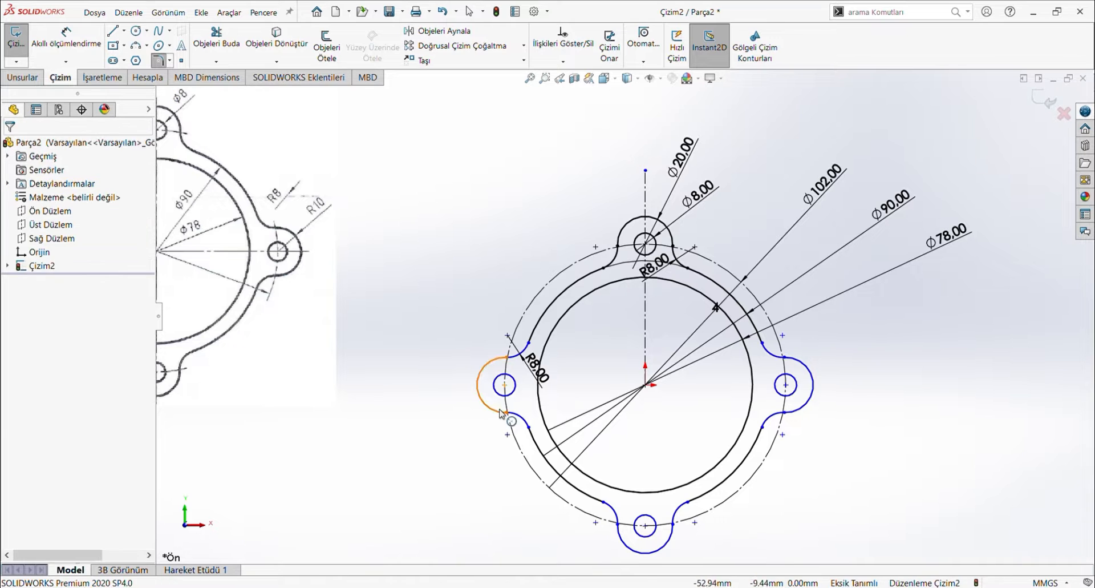
Add a concentric relation between the left lug's small hole and its outer arc.
left_click(516, 388)
left_click(478, 372, "ctrl")
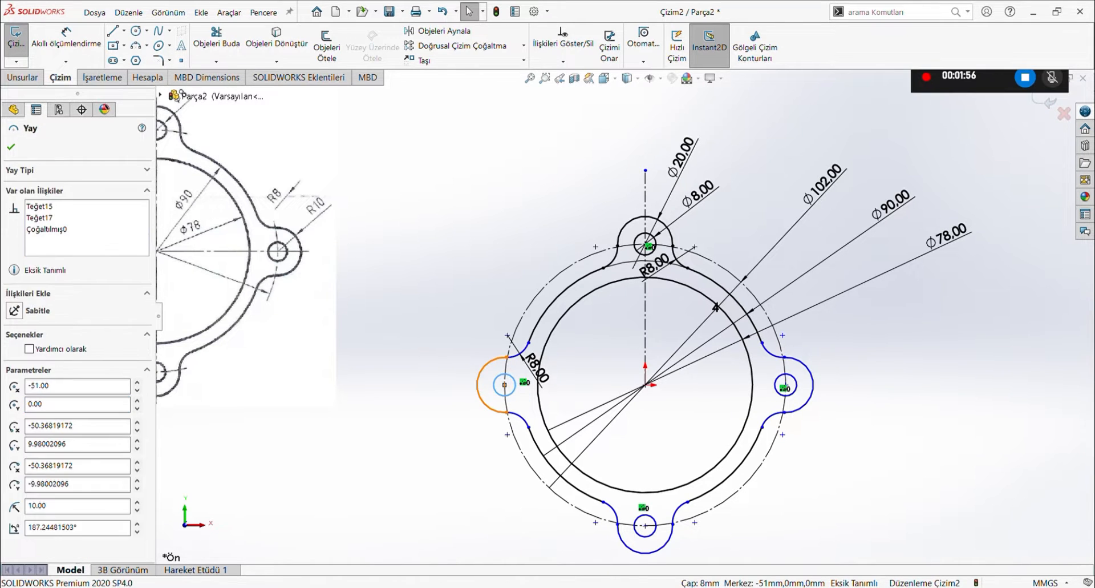
left_click(23, 384)
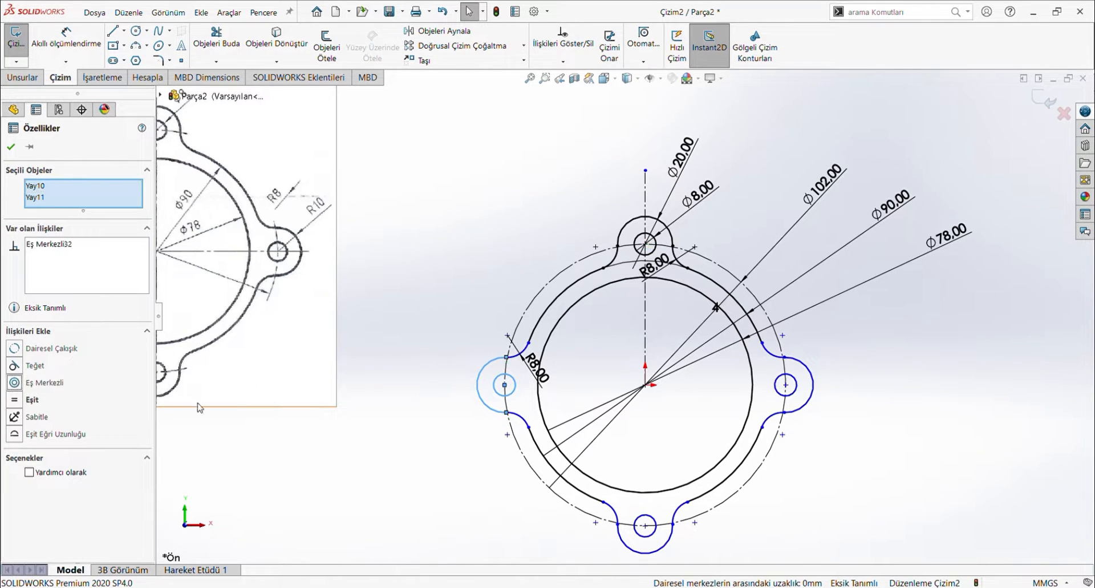
Add a coincident relation between the centre of the left lug's hole and the 102 mm construction circle.
left_click(475, 317)
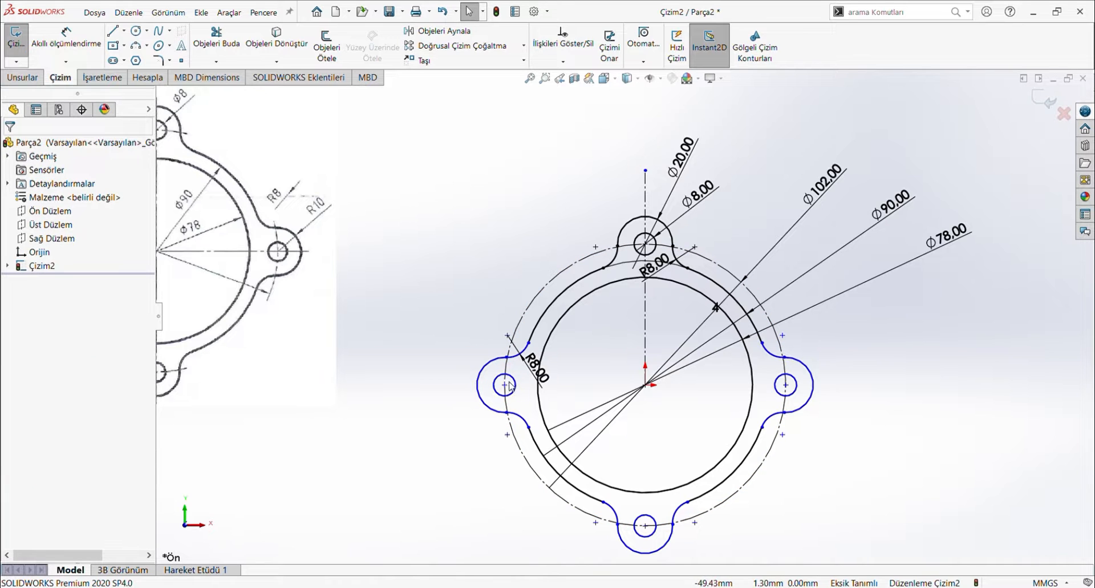
left_click(504, 385)
left_click(505, 370, "ctrl")
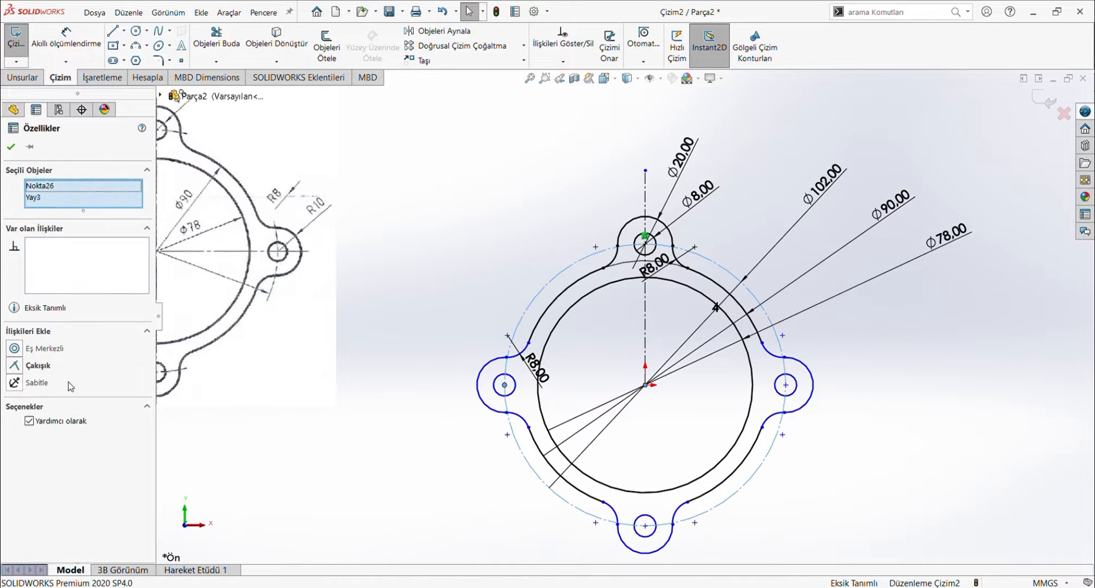
left_click(23, 366)
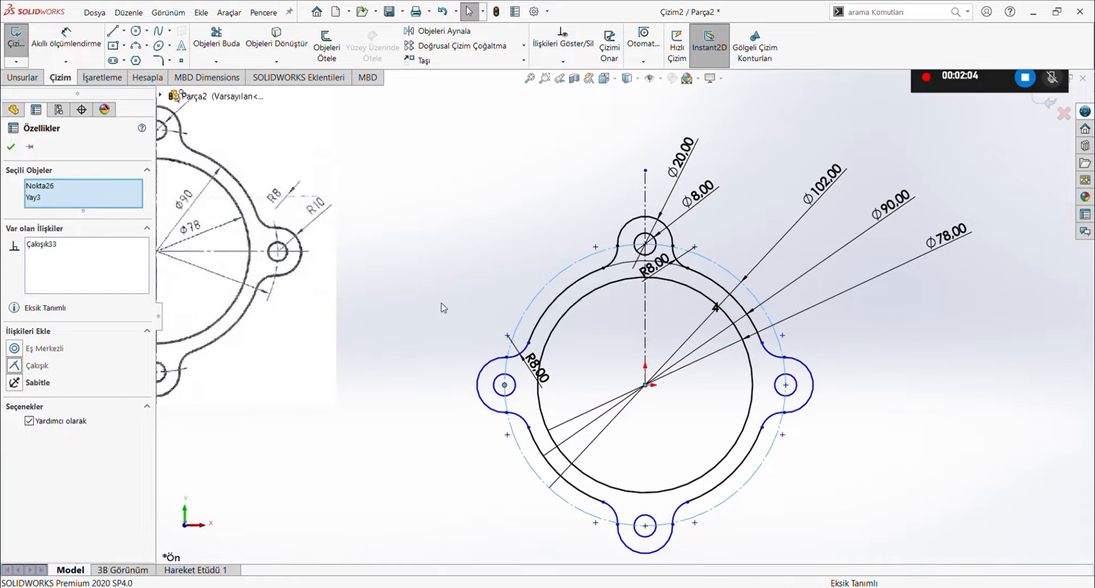
left_click(448, 324)
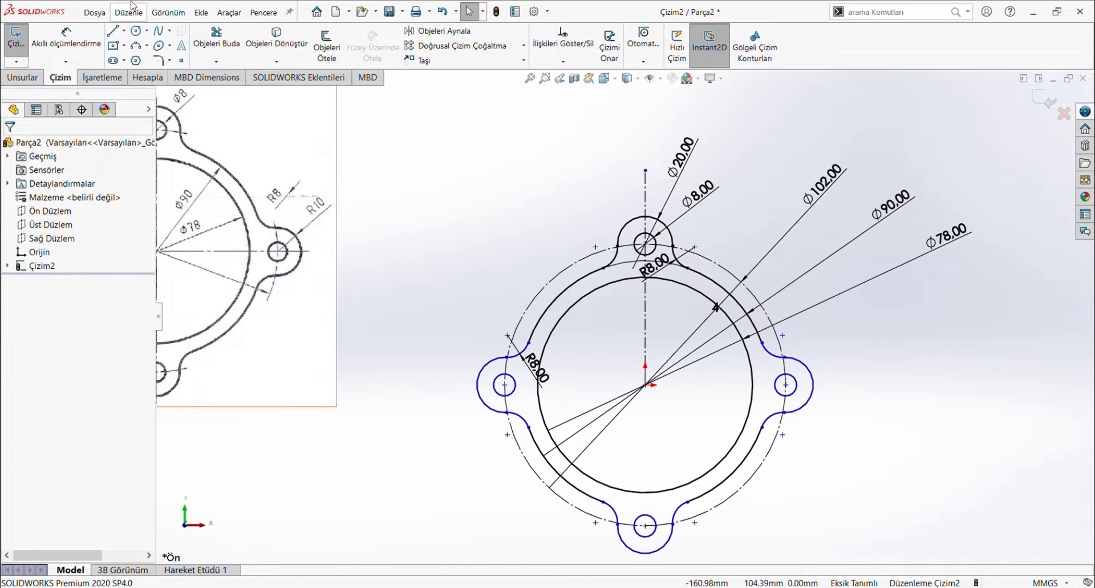
Draw horizontal centerlines from the left lug's hole centre to the origin and on to the right lug's hole centre.
left_click(124, 31)
left_click(122, 50)
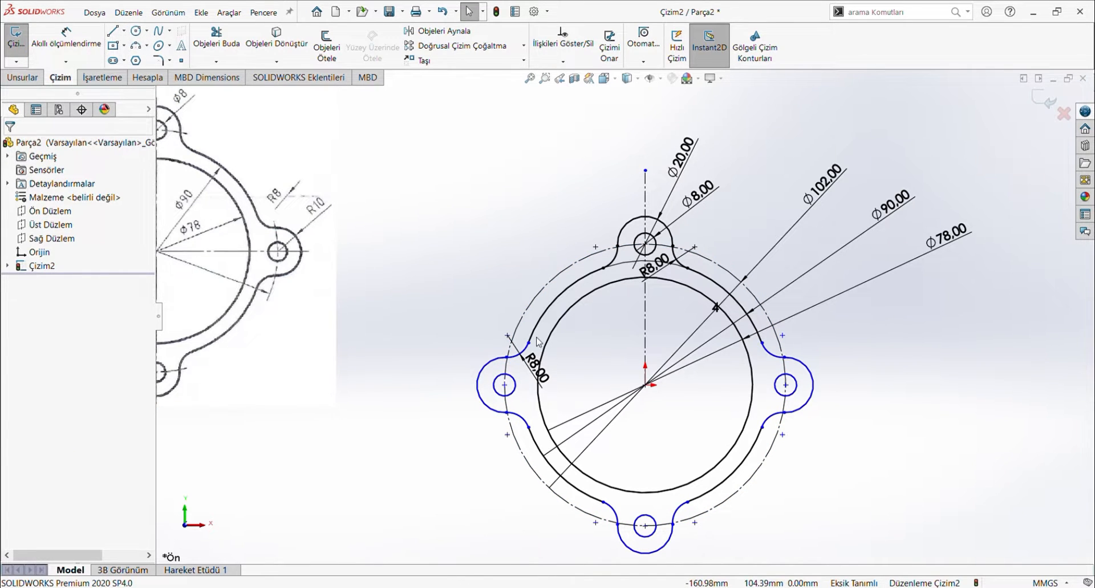
left_click(505, 385)
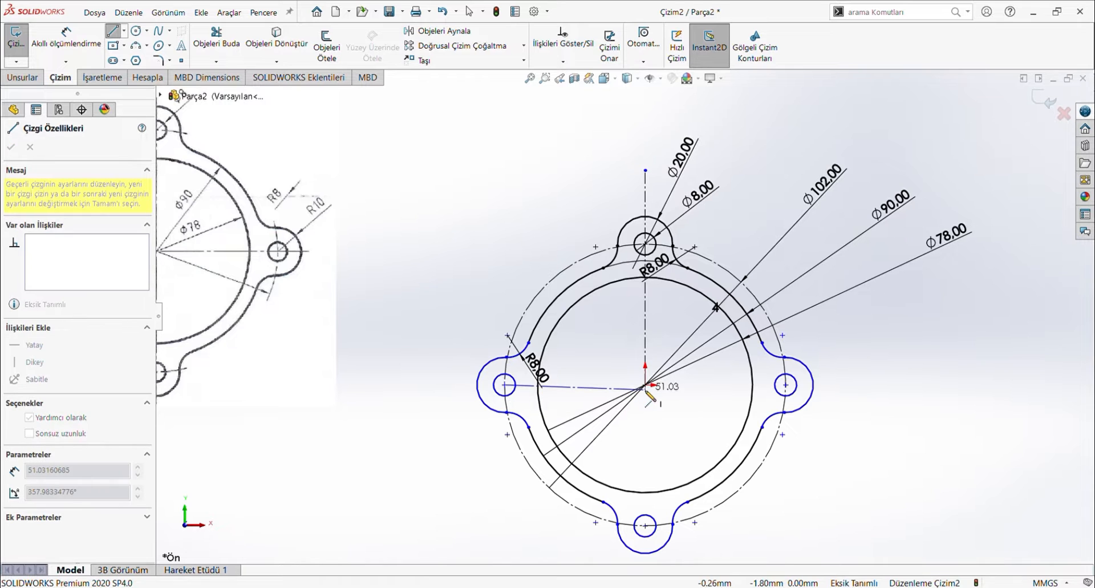
left_click(645, 385)
left_click(786, 385)
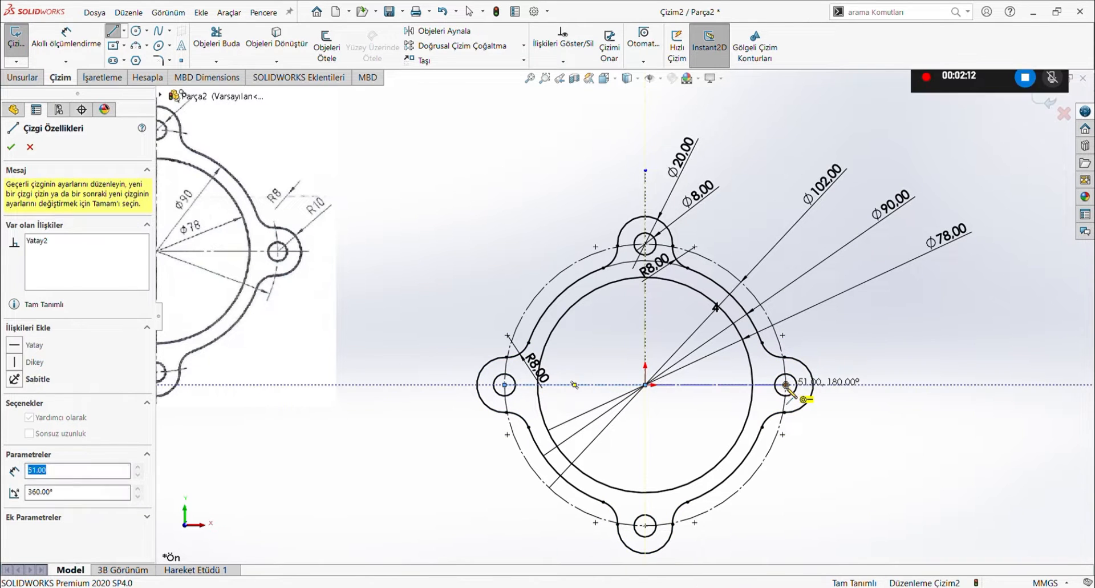
key("Escape")
key("Escape")
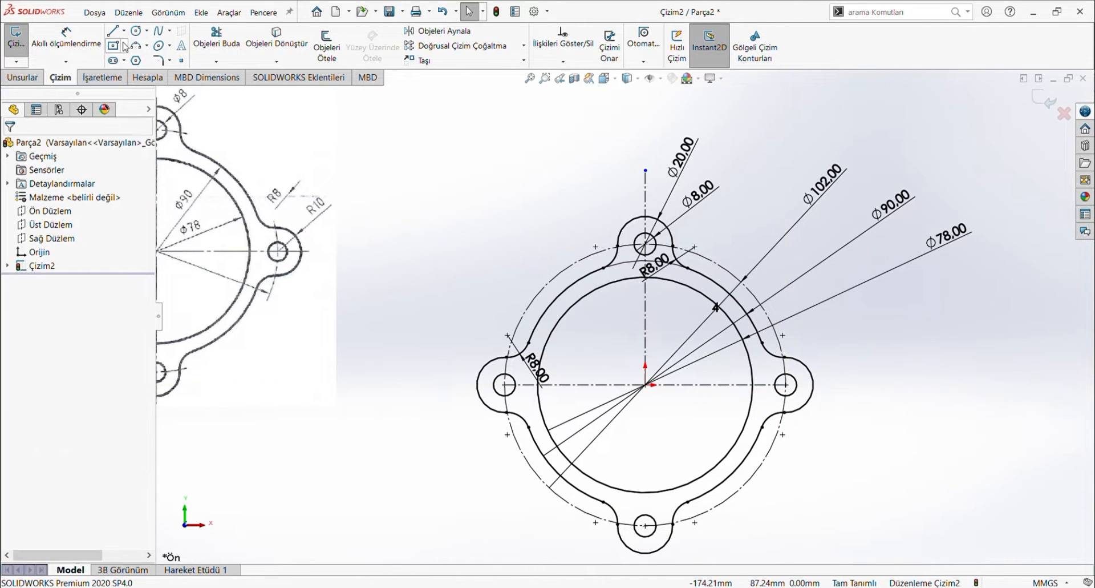
Draw a vertical centerline from the origin to the centre of the bottom lug's hole.
left_click(124, 34)
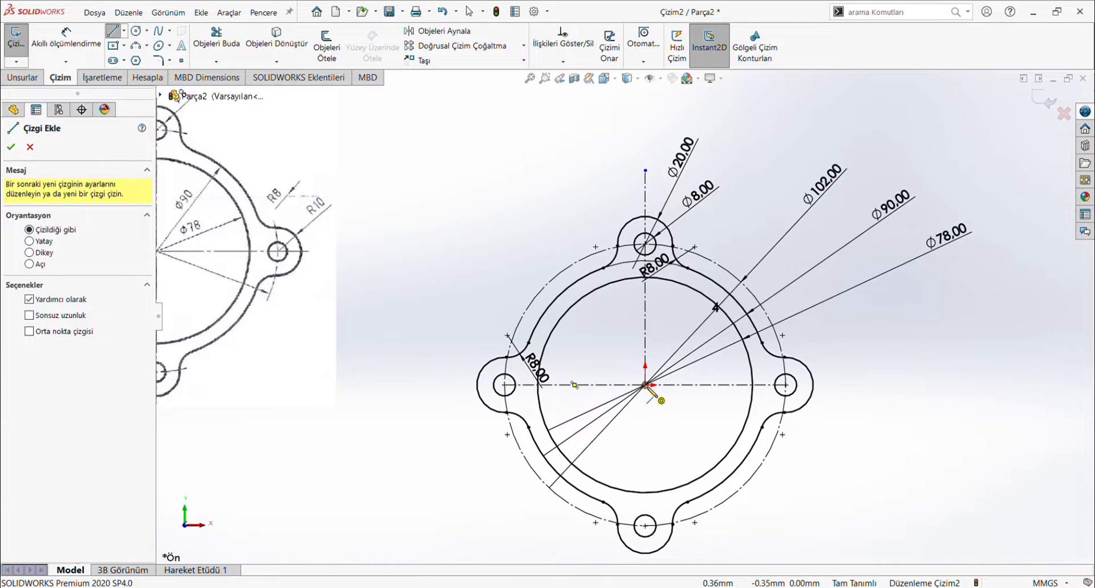
left_click(645, 526)
key("Escape")
key("Escape")
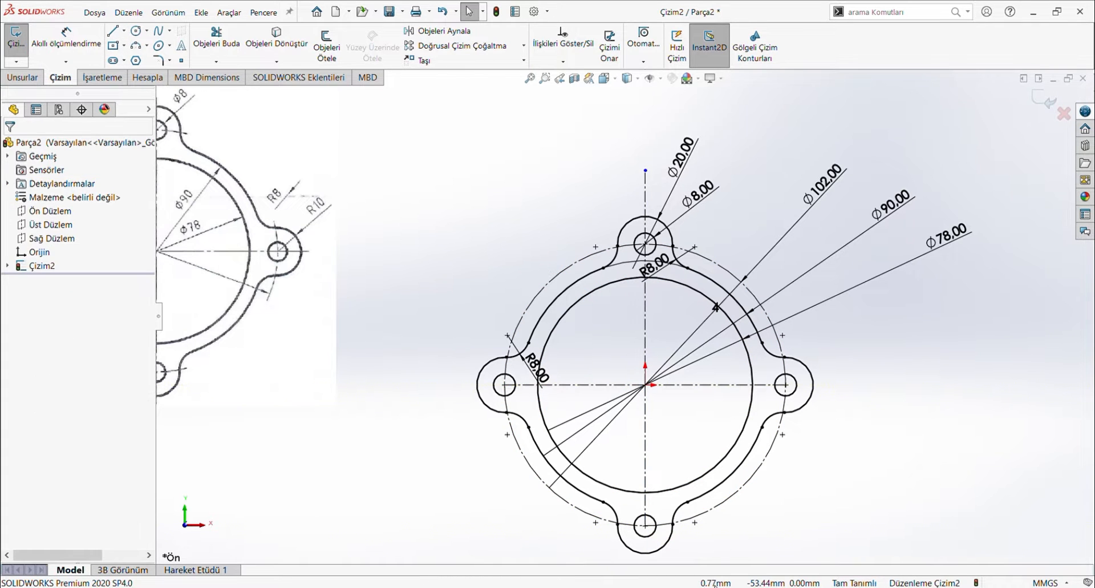
scroll(707, 562, "up", 5)
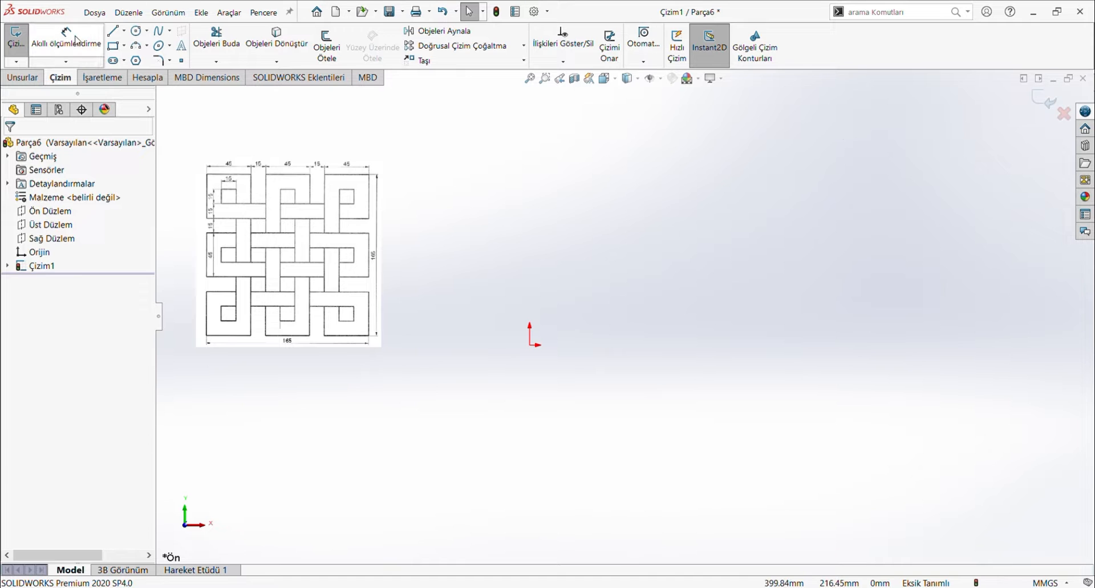
In the knot-pattern part's sketch, draw a corner rectangle about 158 mm high, up and to the right from the origin.
left_click(113, 45)
left_click(530, 346)
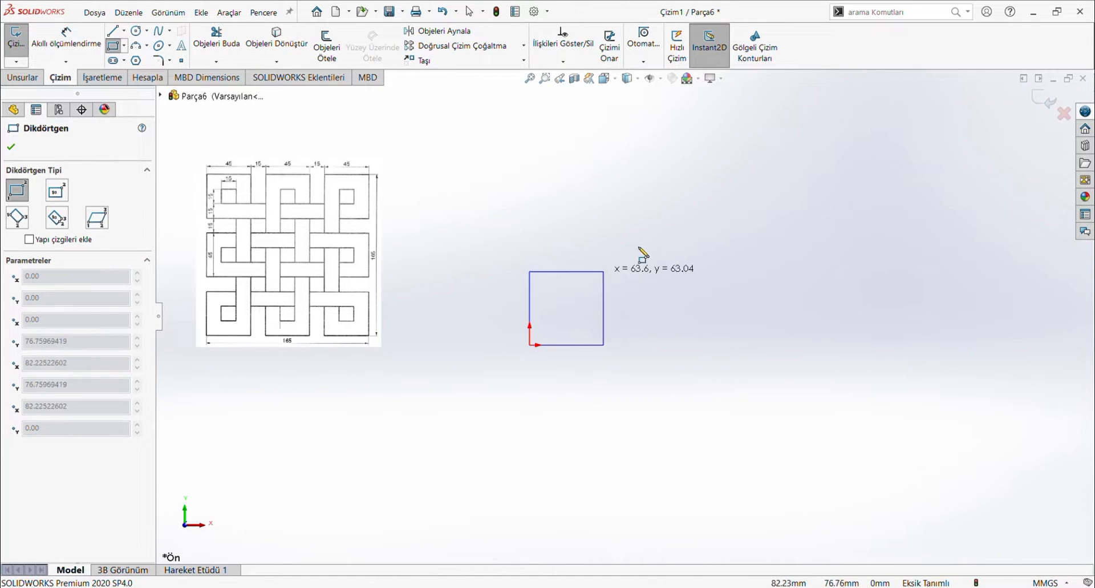
left_click(677, 160)
Dimension the rectangle's right edge and set its height to 165 mm.
left_click(74, 44)
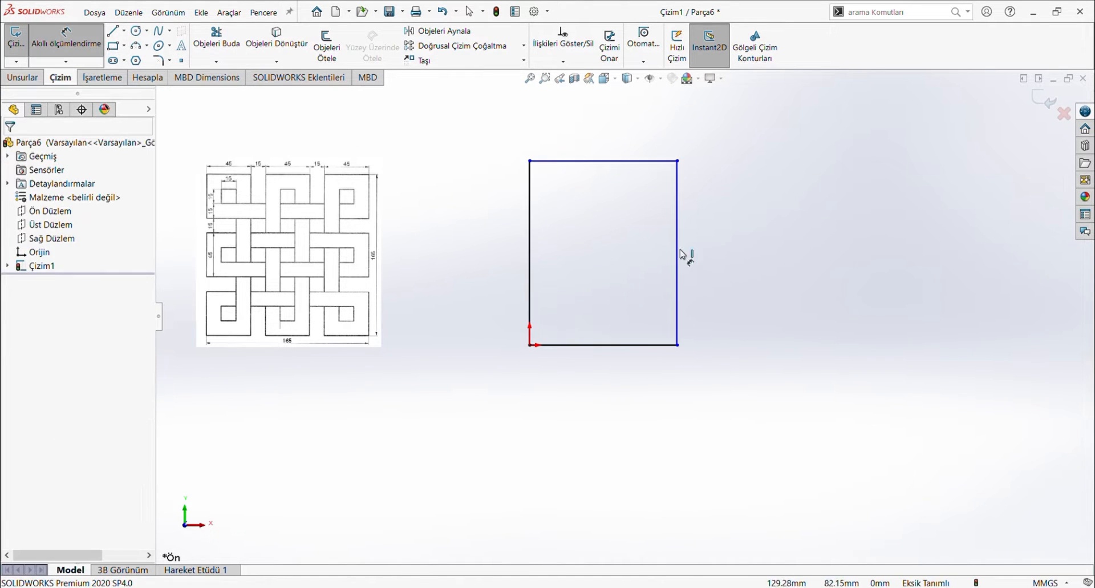
scroll(302, 306, "down", 3)
scroll(949, 487, "up", 6)
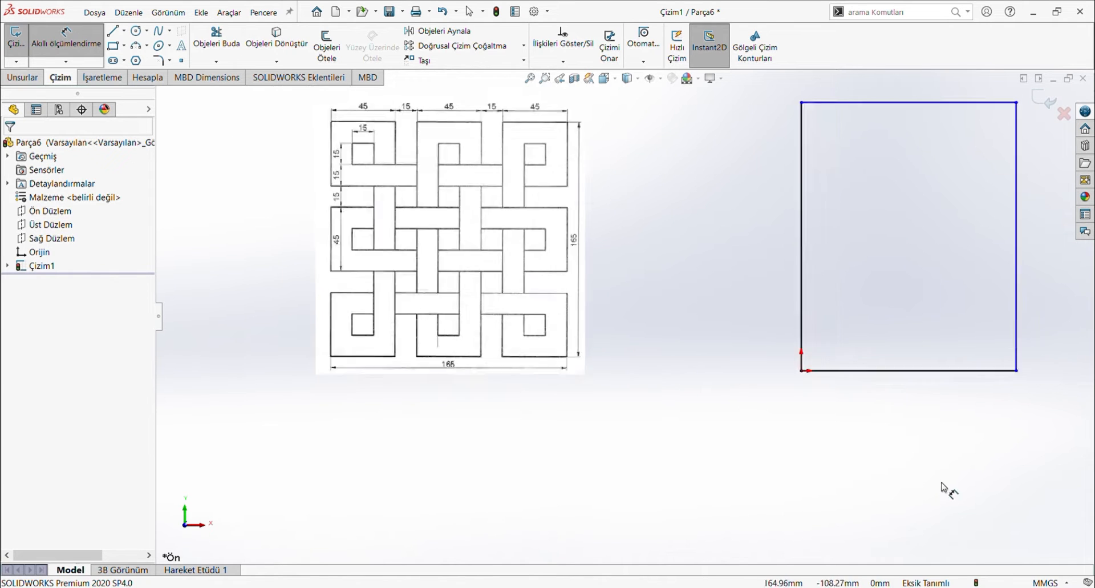
scroll(948, 298, "down", 3)
left_click(751, 283)
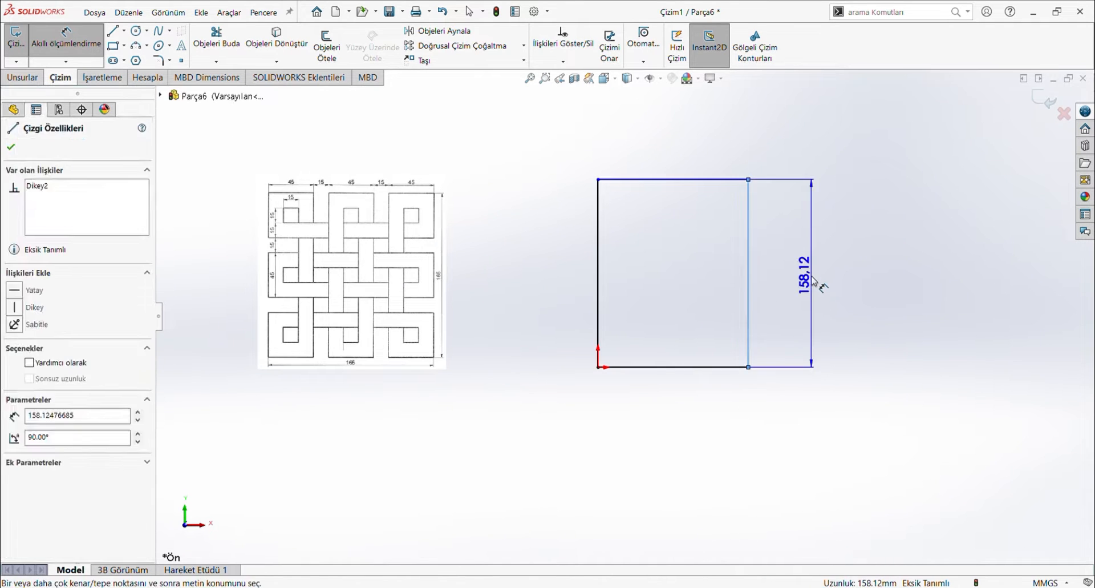
left_click(819, 281)
type("165")
key("Return")
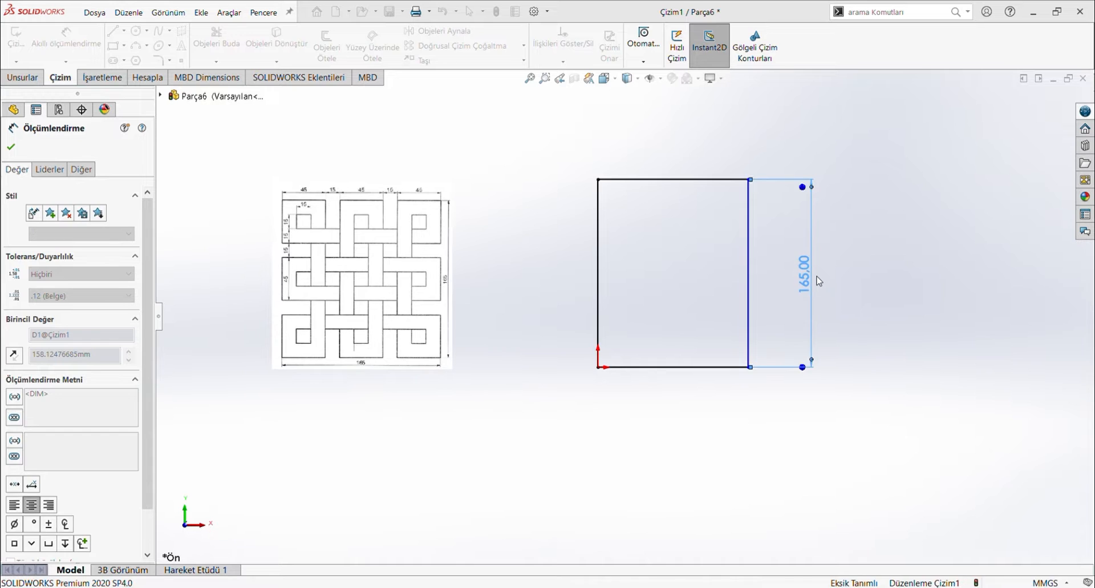
Dimension the rectangle's bottom edge and set its width to 165 mm.
left_click(667, 367)
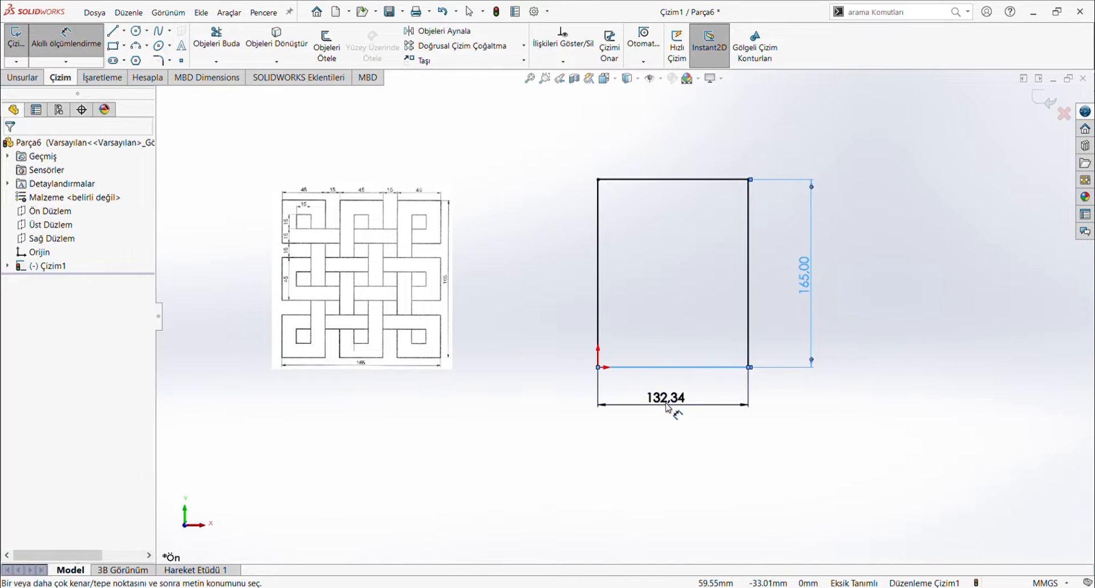
left_click(669, 406)
type("165")
key("Return")
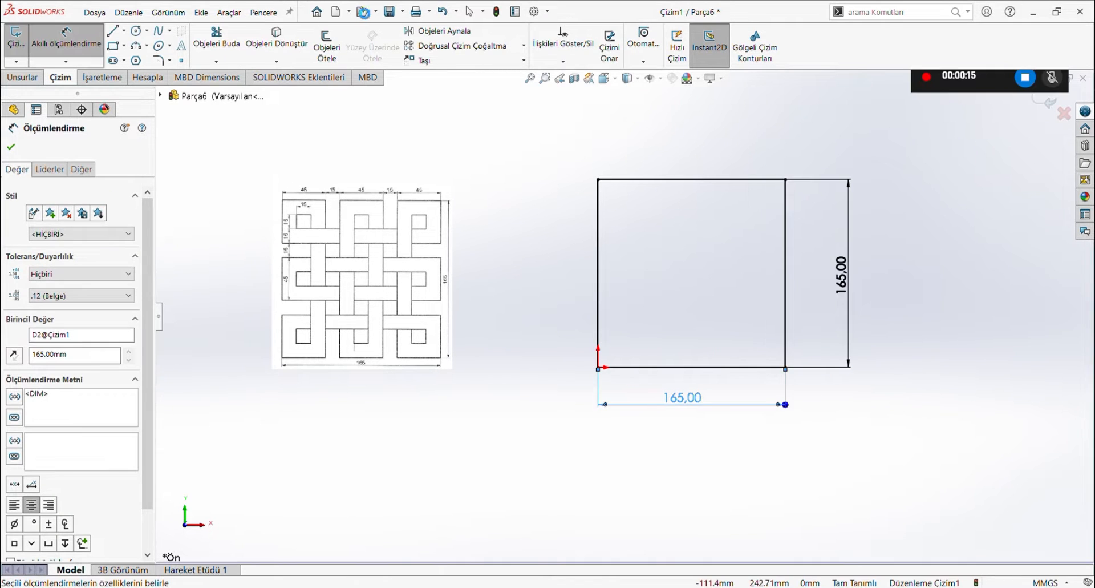
key("Escape")
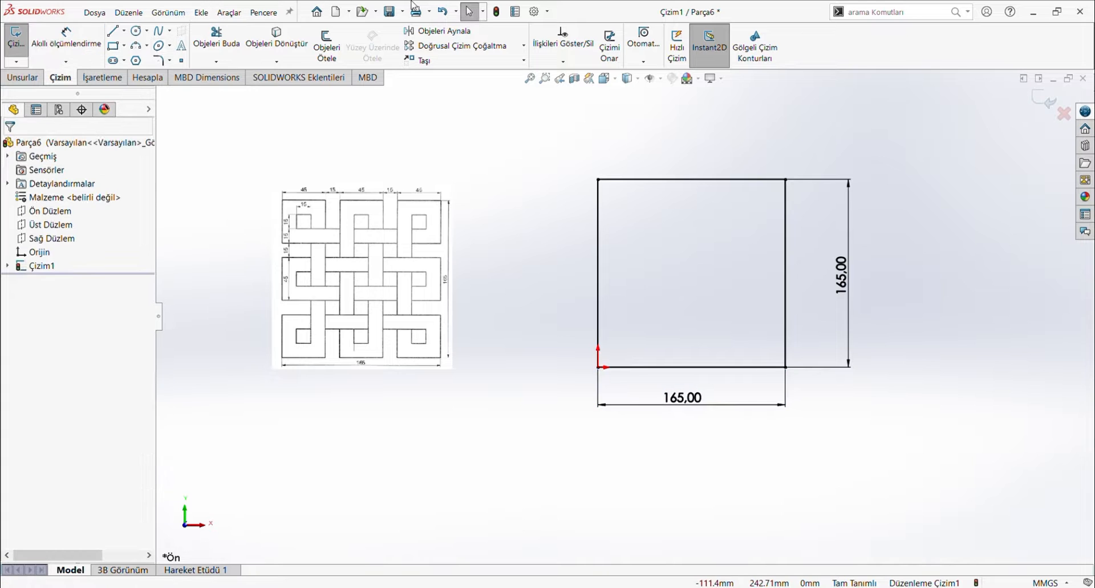
left_click(323, 43)
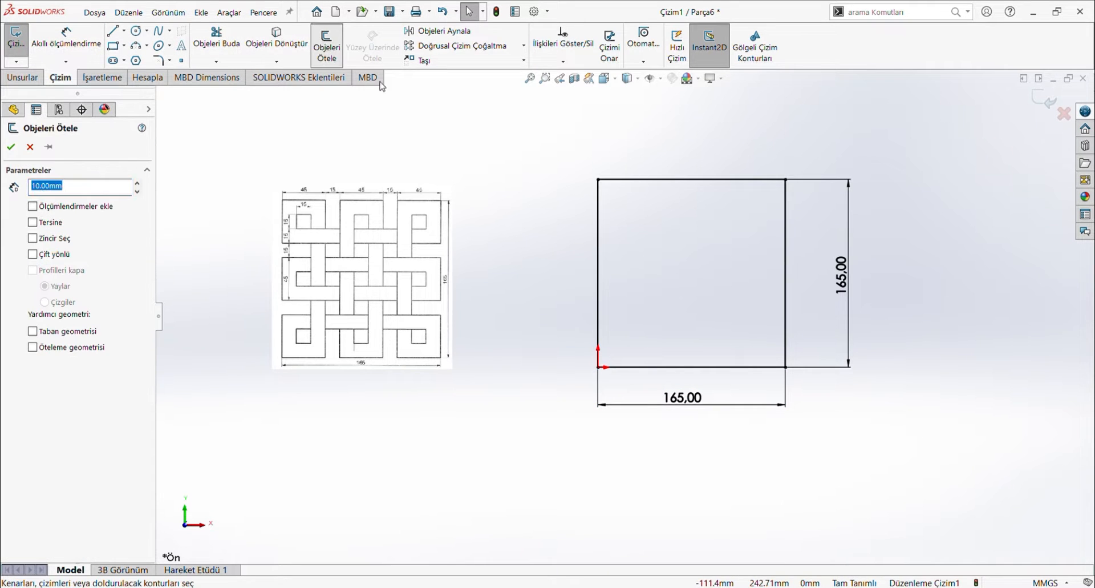
left_click(661, 182)
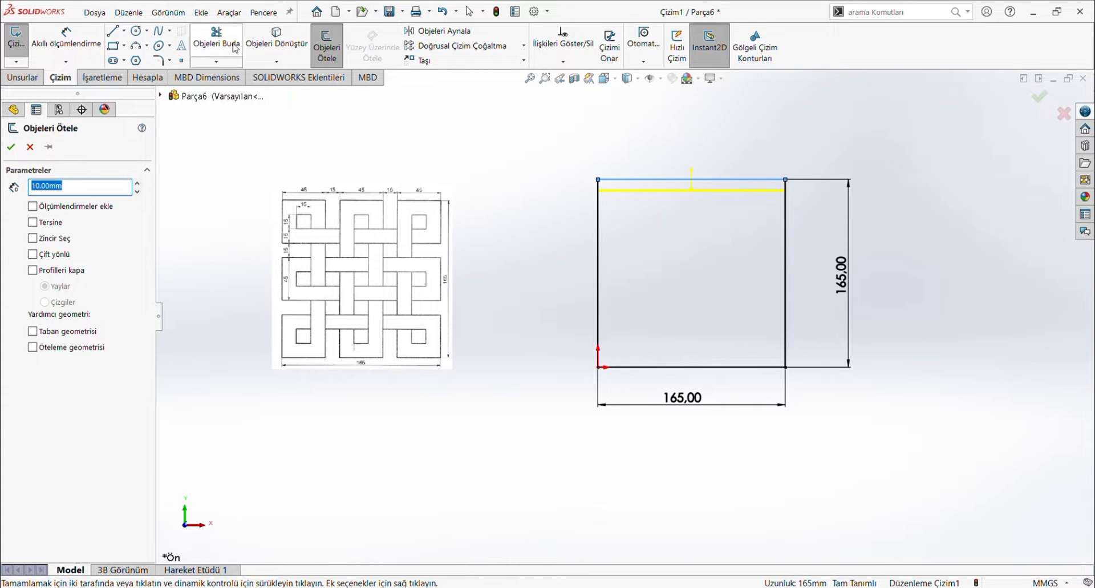
key("Escape")
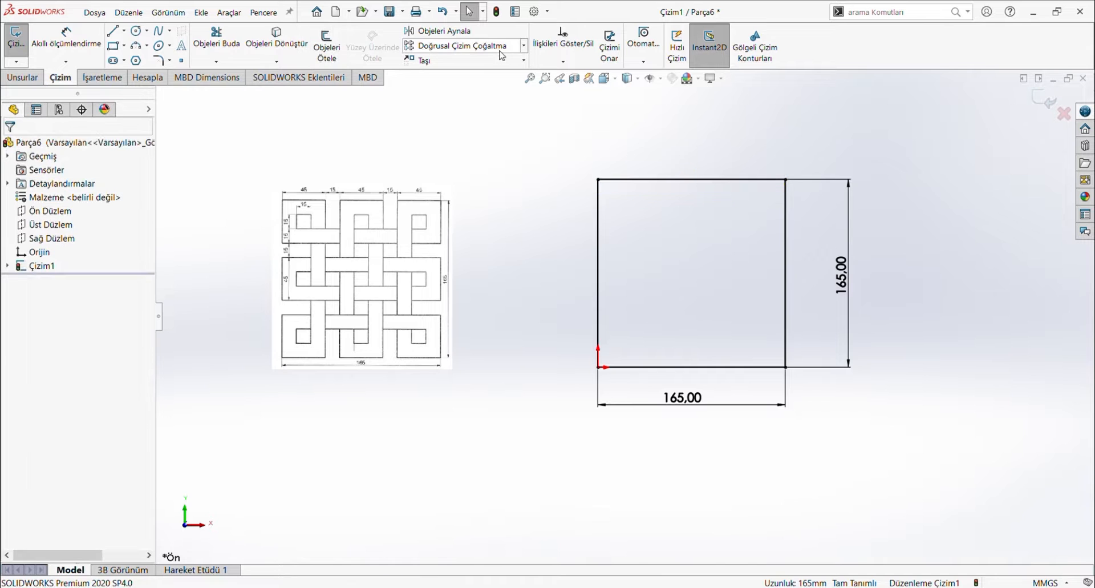
Create a linear sketch pattern of the square's top edge downward along Y, with 11 instances at 15 mm spacing and one instance in X.
left_click(508, 45)
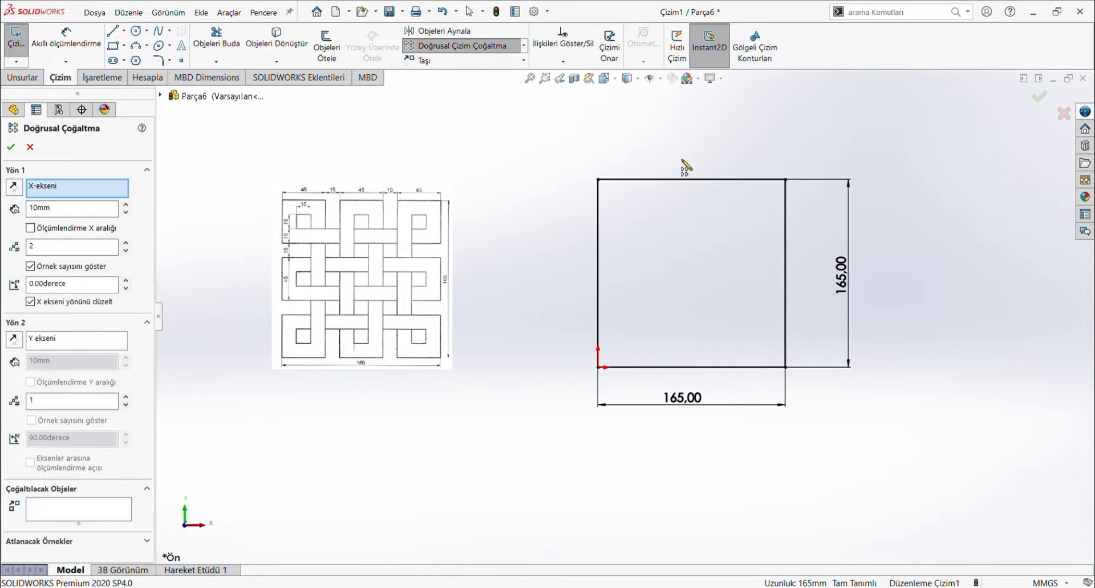
left_click(663, 180)
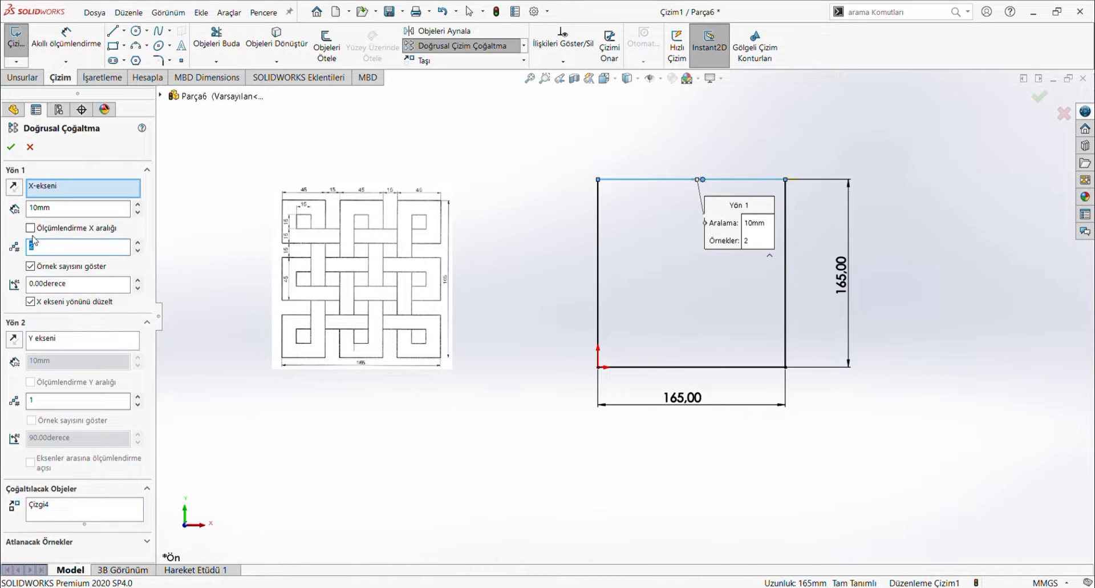
key("BackSpace")
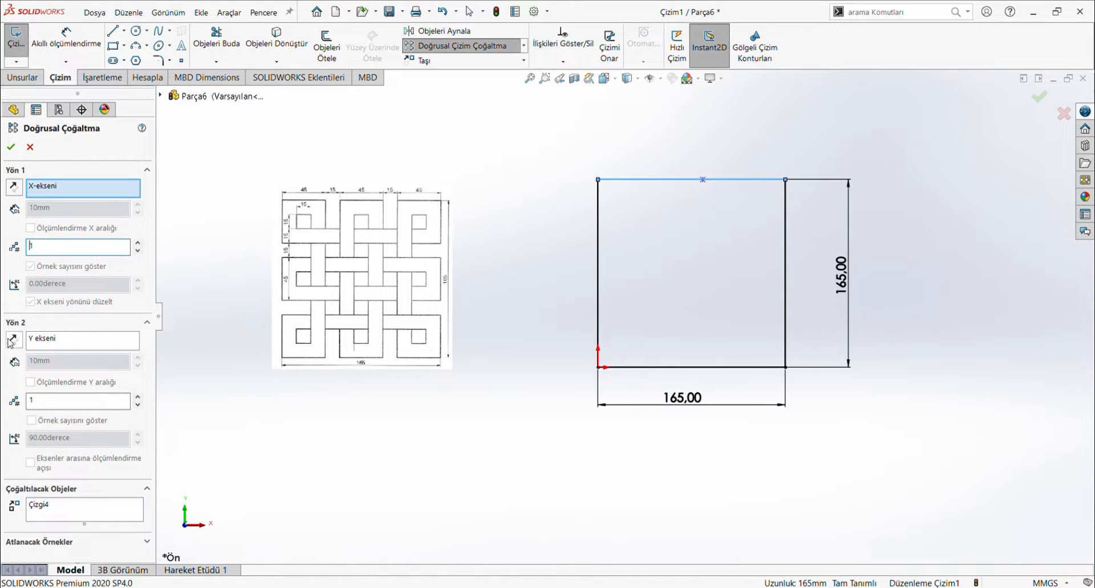
left_click(44, 406)
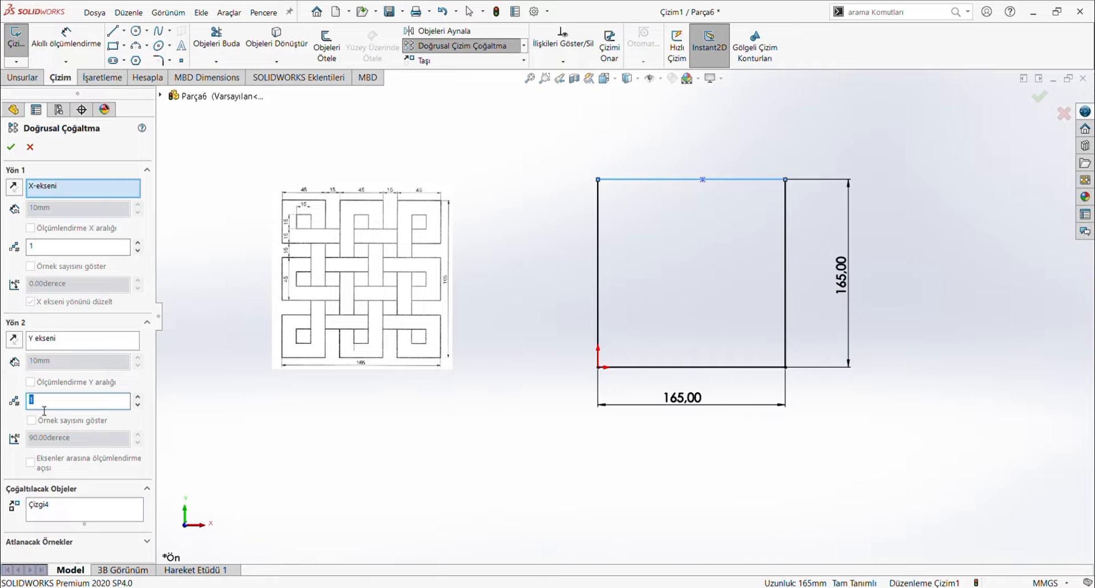
type("11")
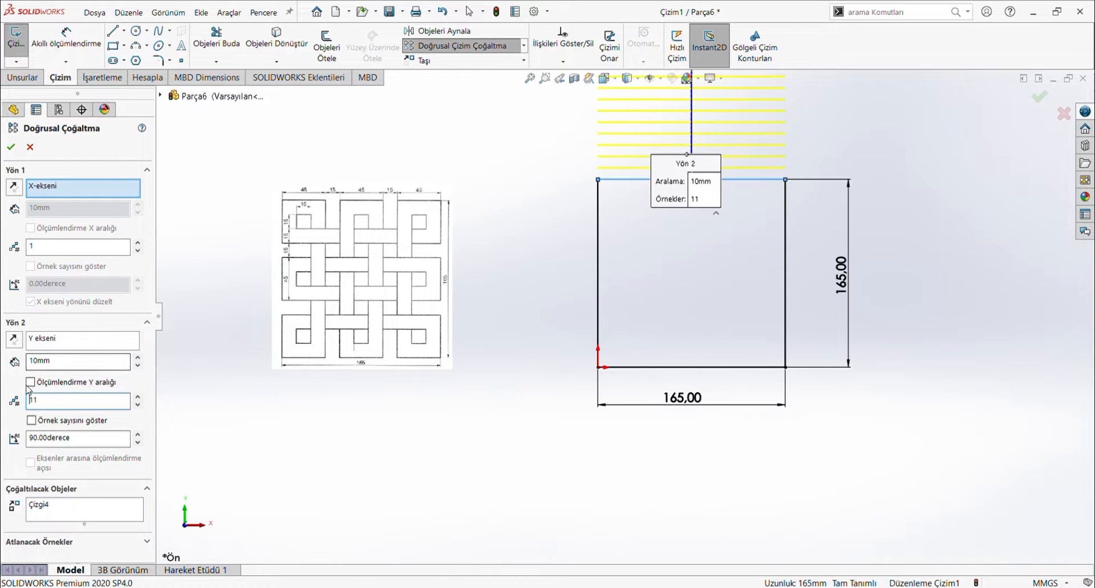
left_click(19, 343)
left_click(64, 368)
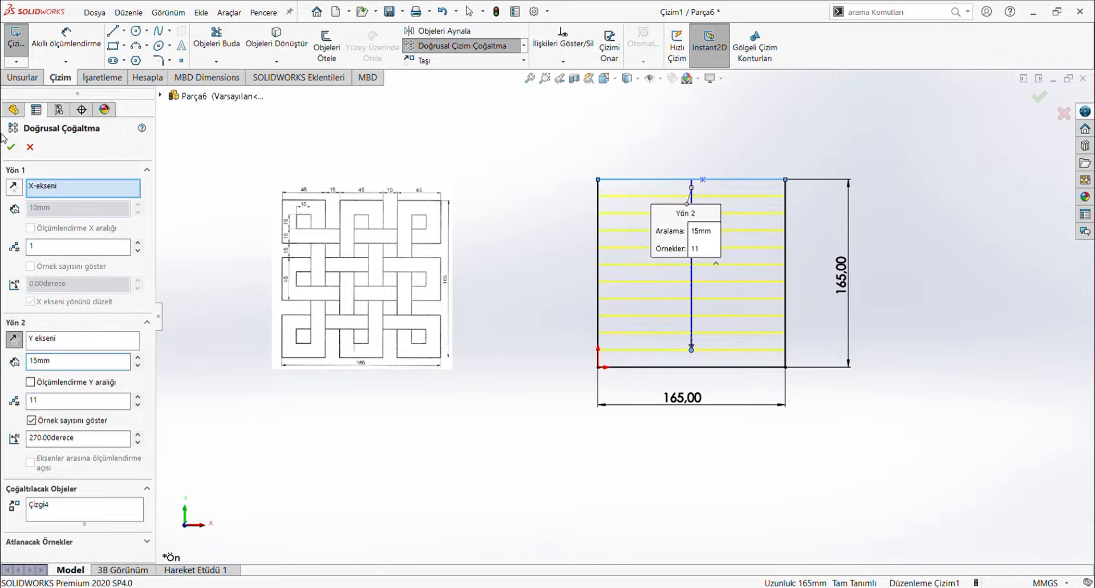
left_click(11, 148)
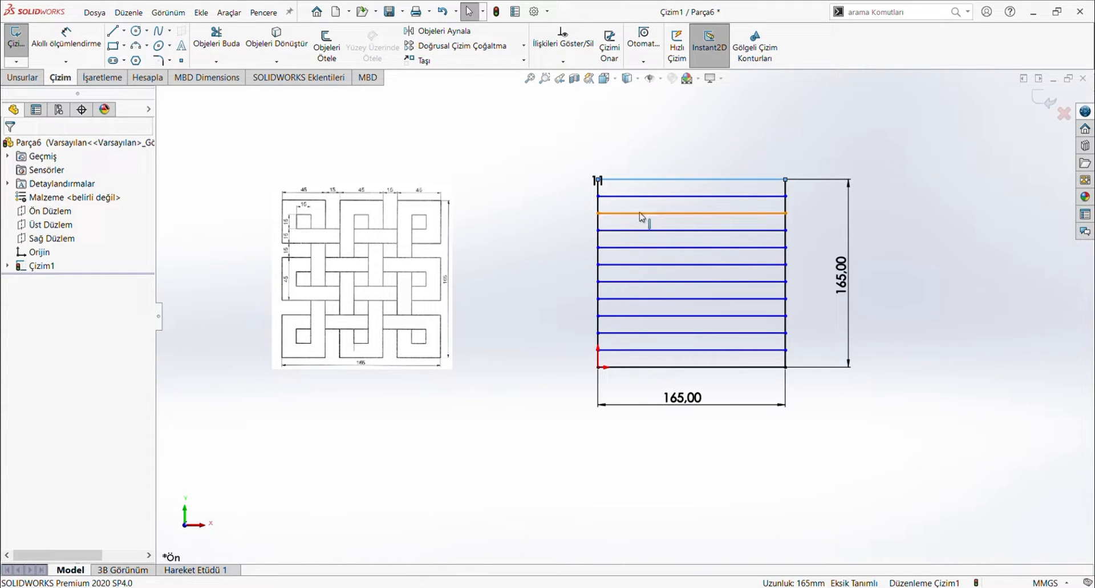
Create a linear sketch pattern of the square's left edge along X, with 11 instances at 15 mm spacing.
left_click(598, 231)
left_click(465, 48)
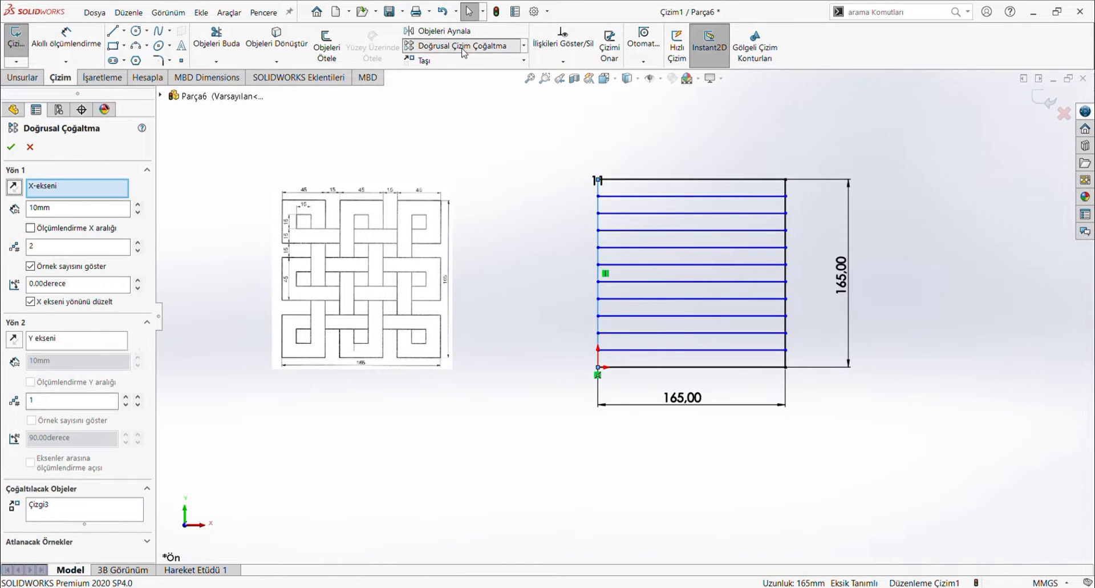
left_click(44, 252)
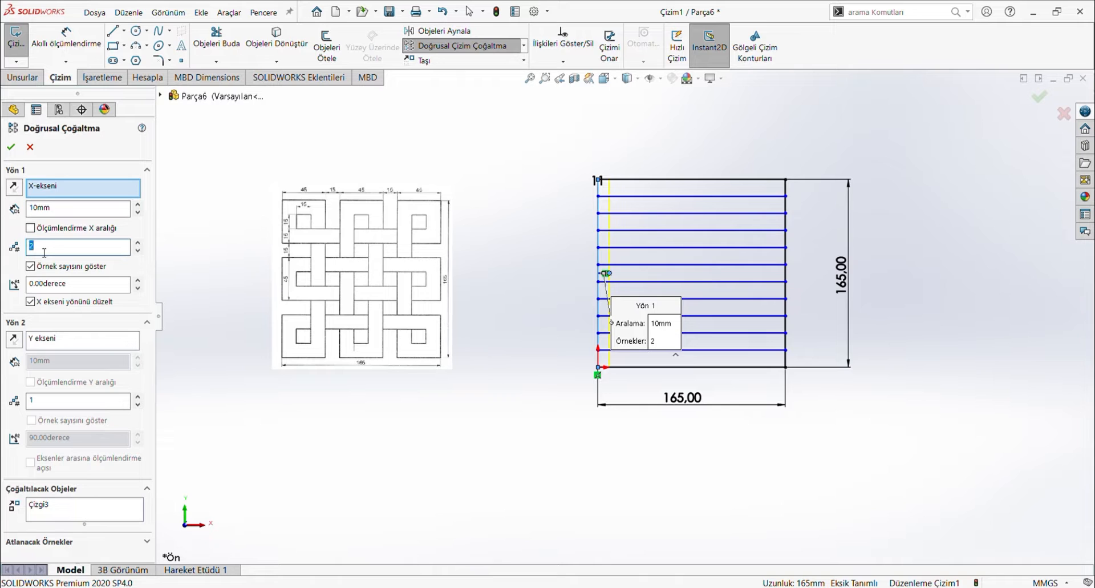
left_click(65, 212)
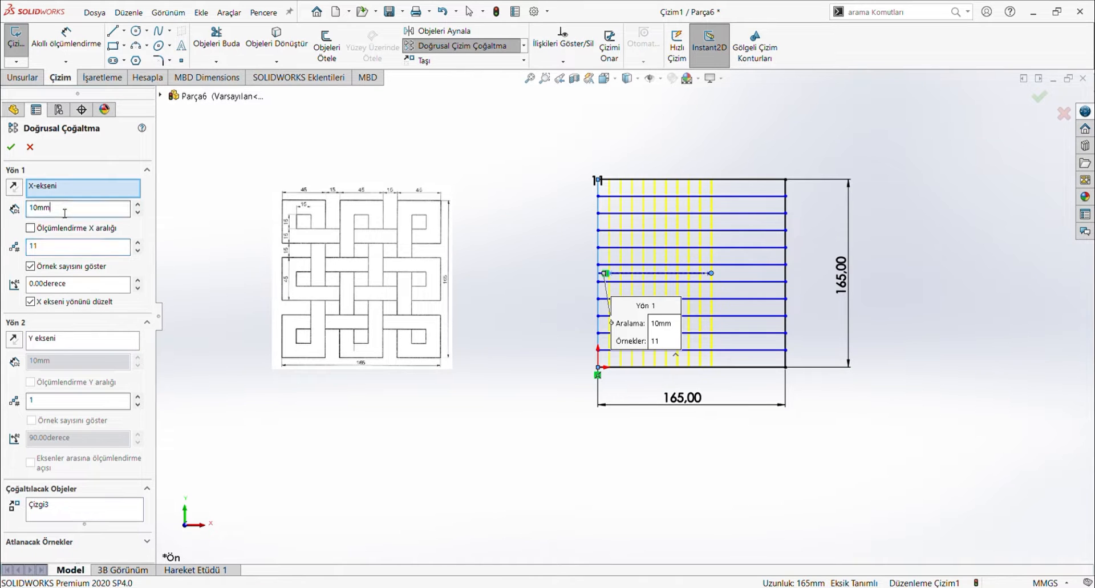
type("15")
key("Return")
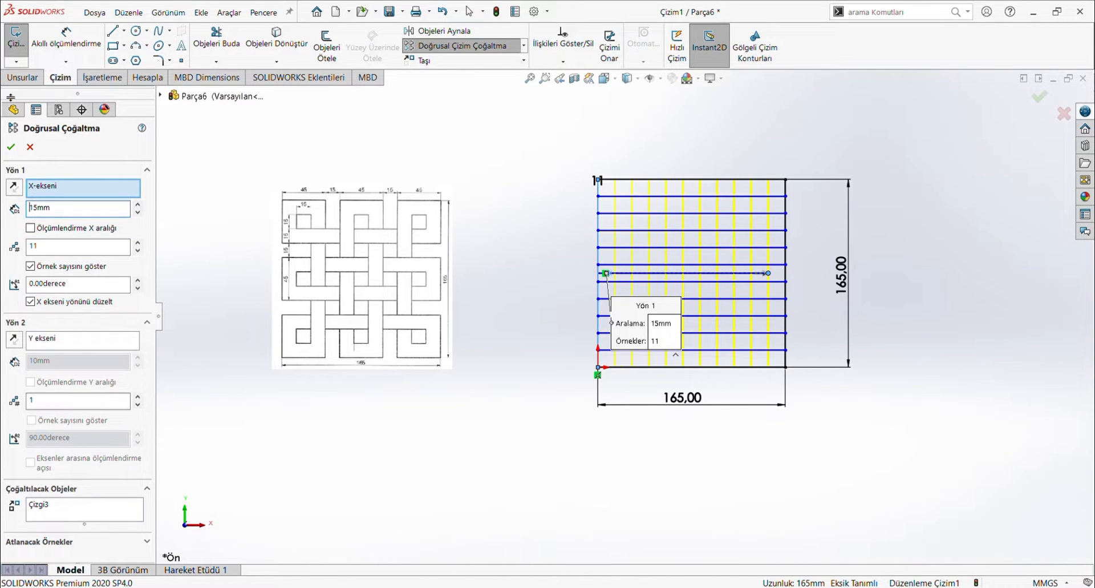
left_click(11, 147)
scroll(822, 330, "down", 1)
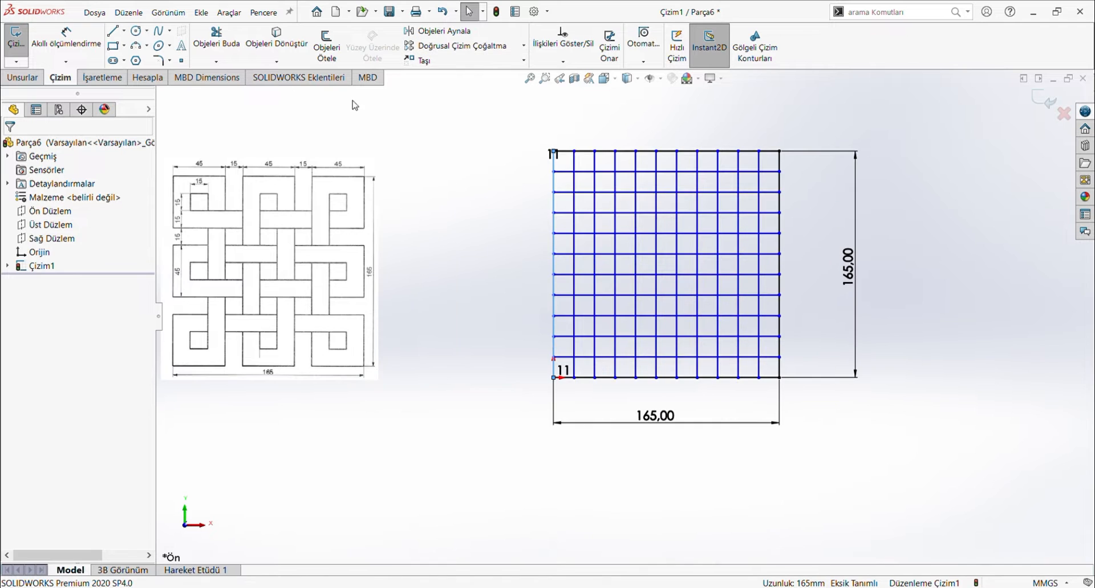
left_click(252, 46)
left_click(29, 148)
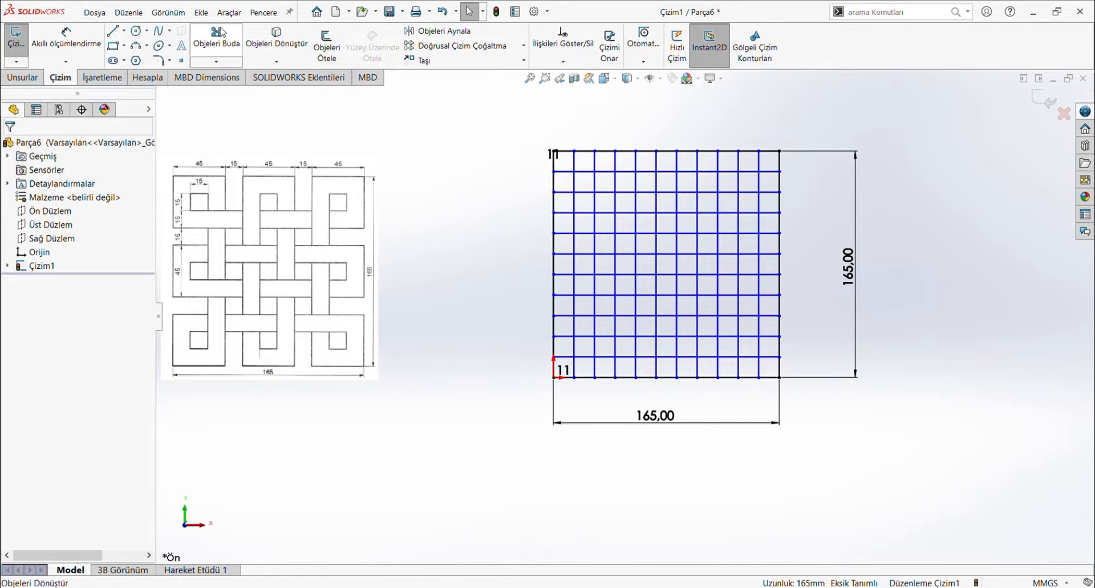
Using Trim to Closest, trim the grid lines around the top-left corner to form its loop and 15 mm inner square.
left_click(217, 40)
left_click(562, 172)
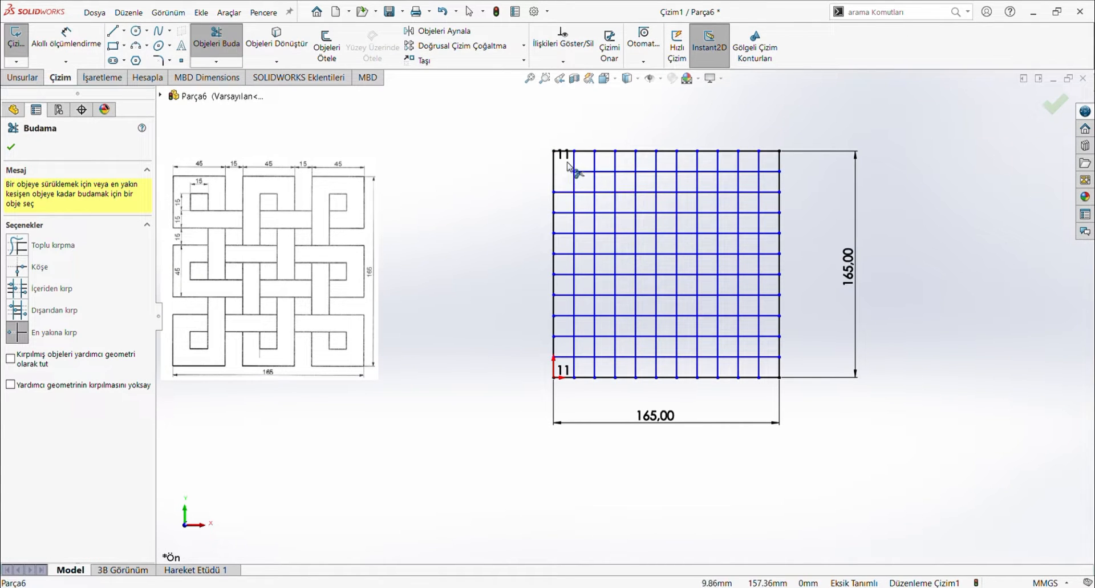
left_click(574, 162)
left_click(595, 161)
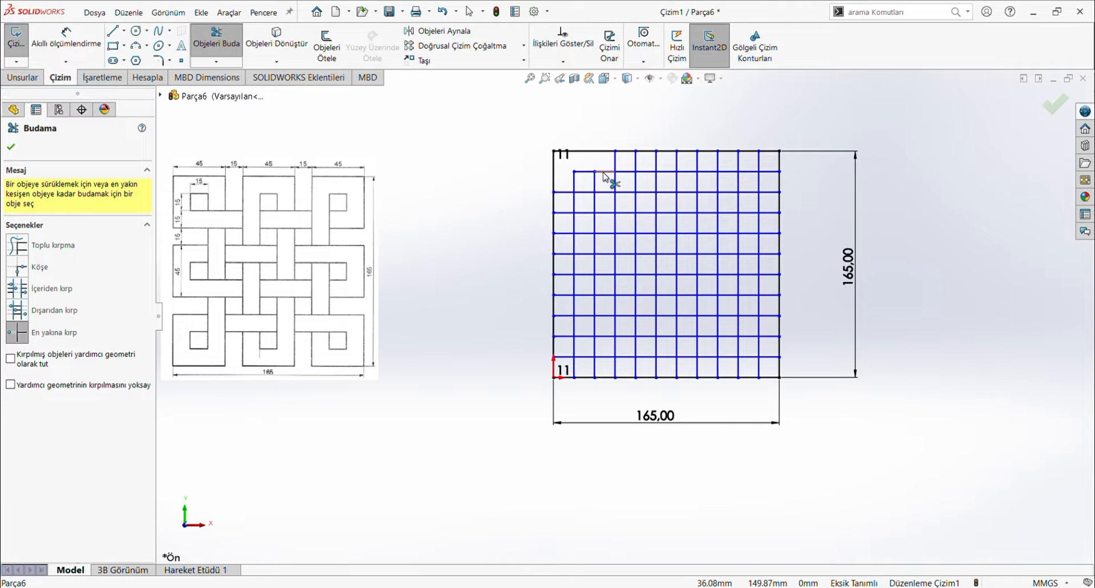
left_click(605, 172)
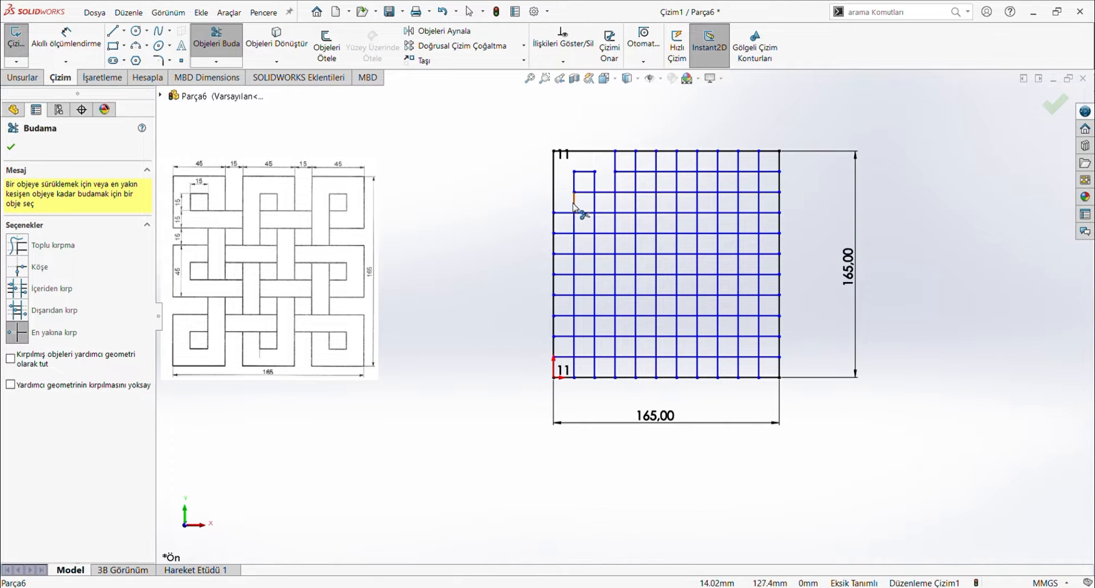
left_click(575, 207)
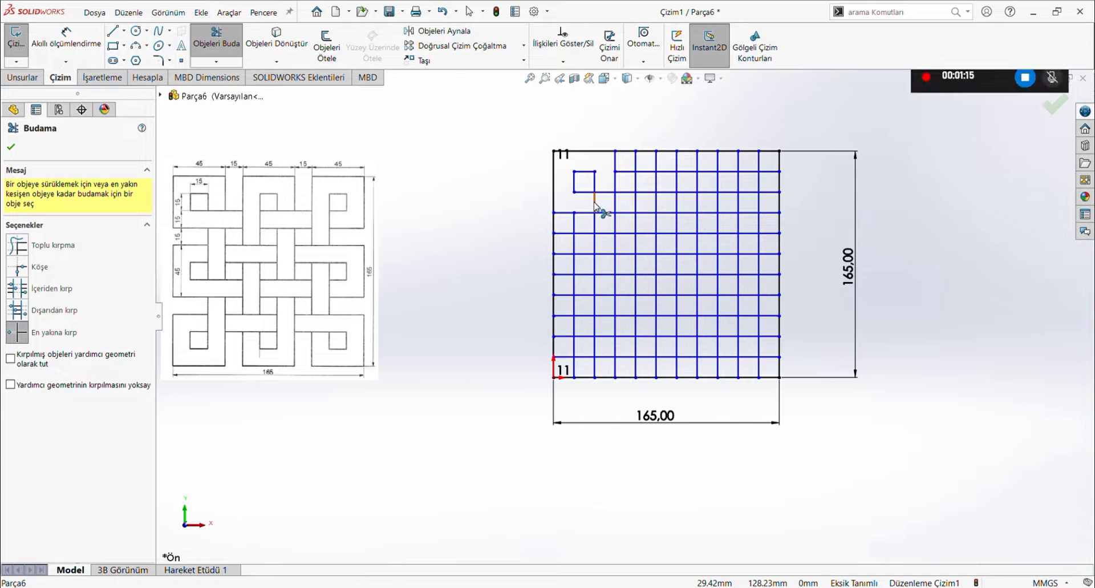
left_click(595, 205)
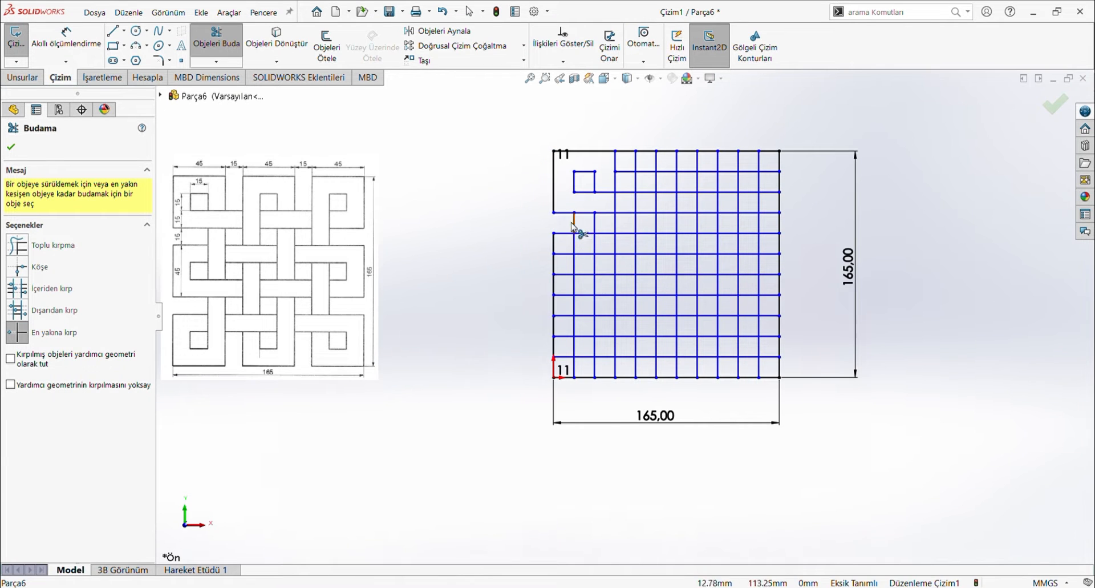
Trim the grid lines inside the middle-left loop and open the left-edge gap between it and the bottom-left loop.
left_click(573, 224)
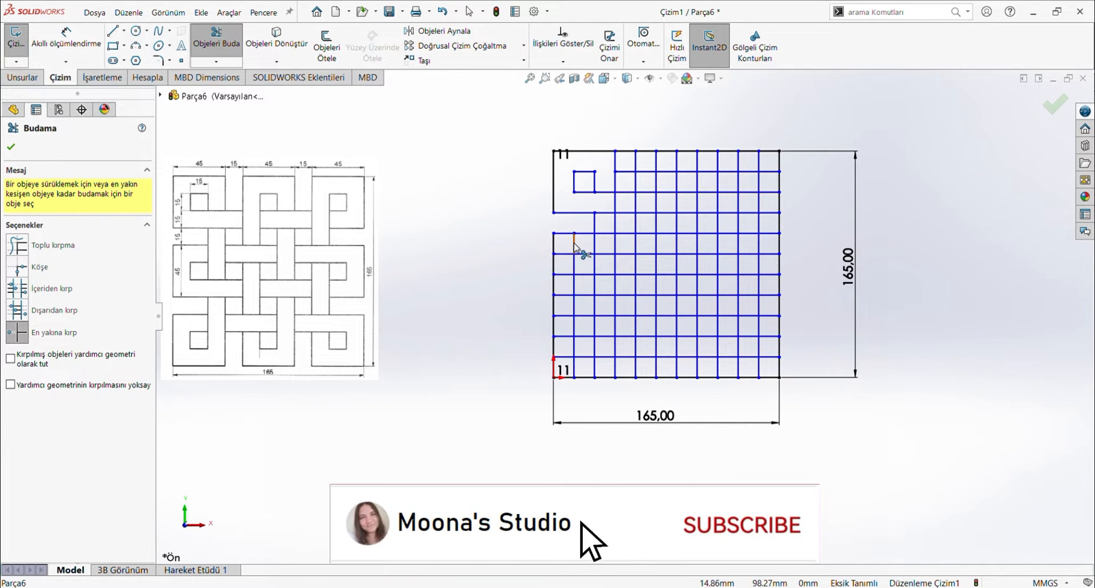
left_click(575, 244)
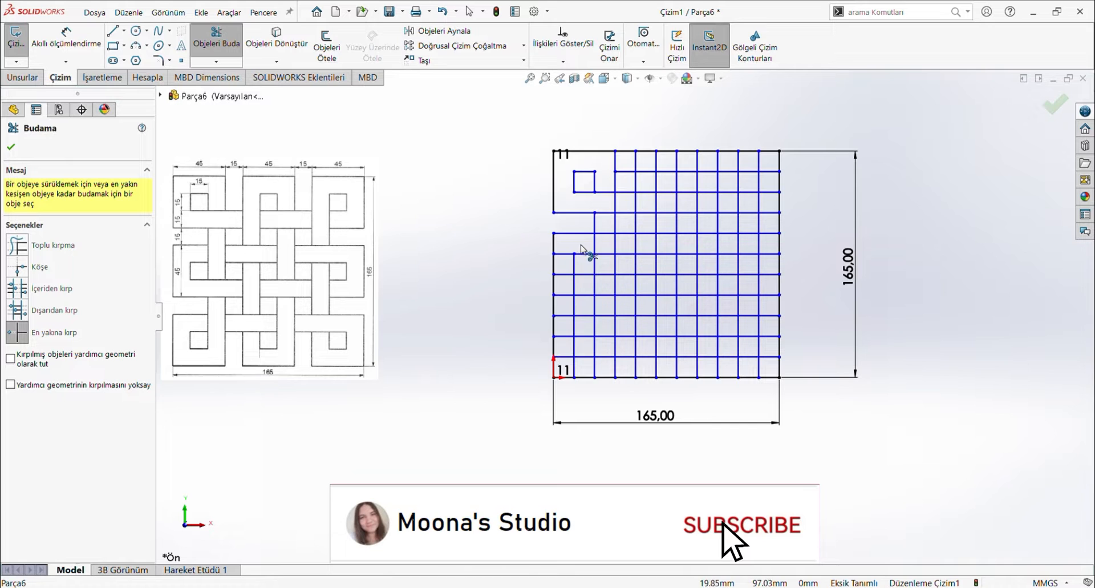
left_click(565, 275)
left_click(576, 288)
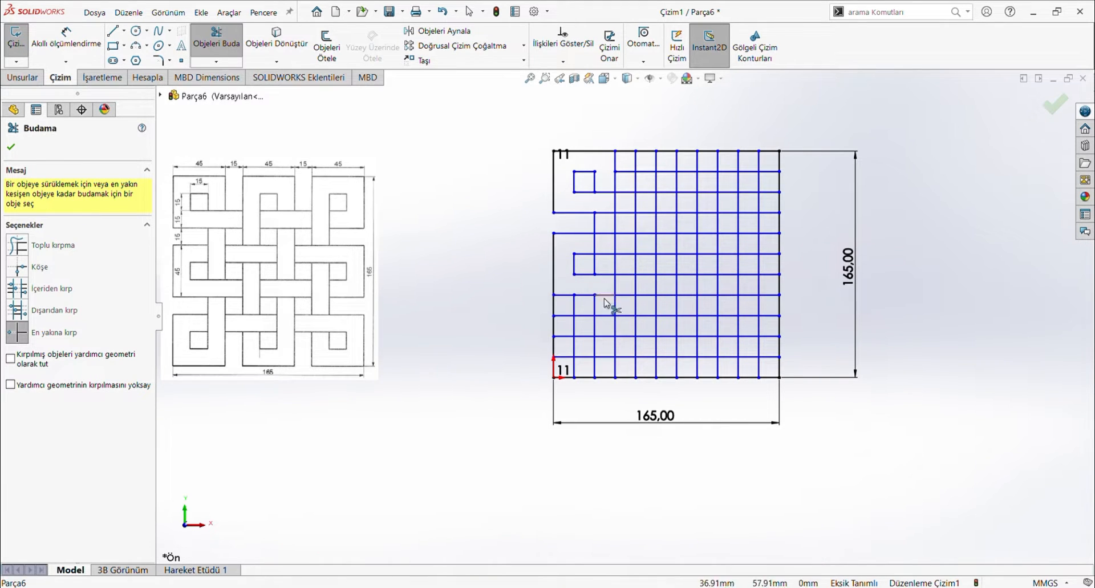
left_click(555, 306)
left_click(575, 311)
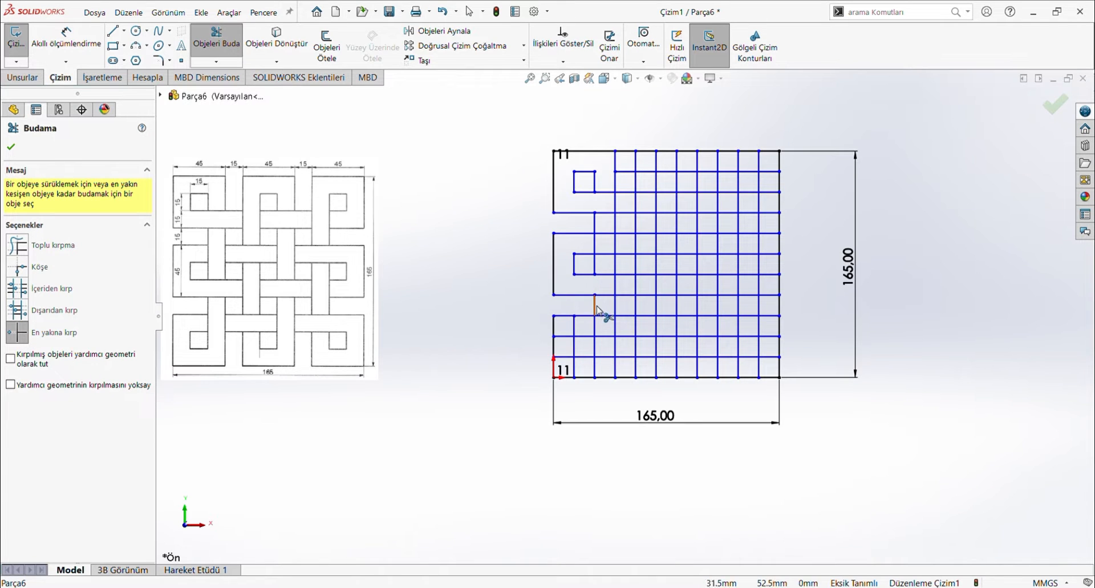
Trim the bottom-left corner grid to leave its loop with a 15 mm inner square, and clear the vertical band beside it.
left_click(574, 327)
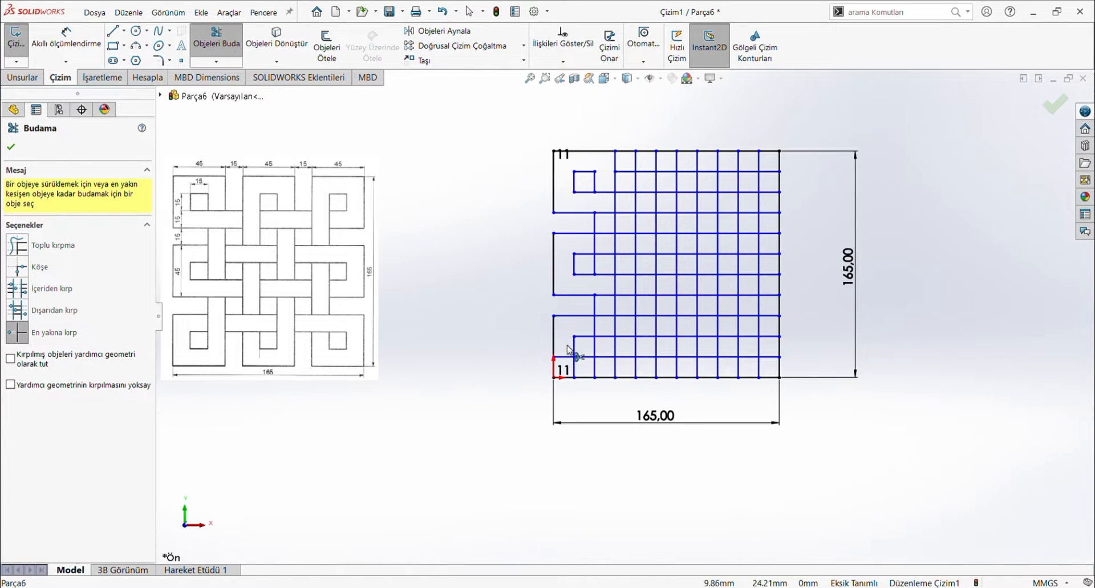
left_click(574, 368)
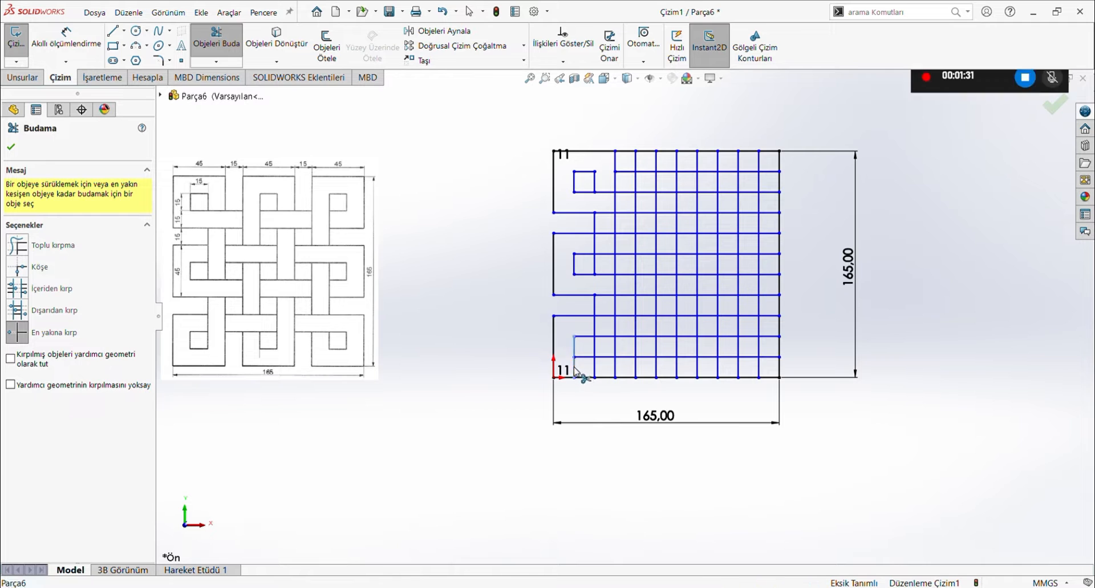
left_click(595, 368)
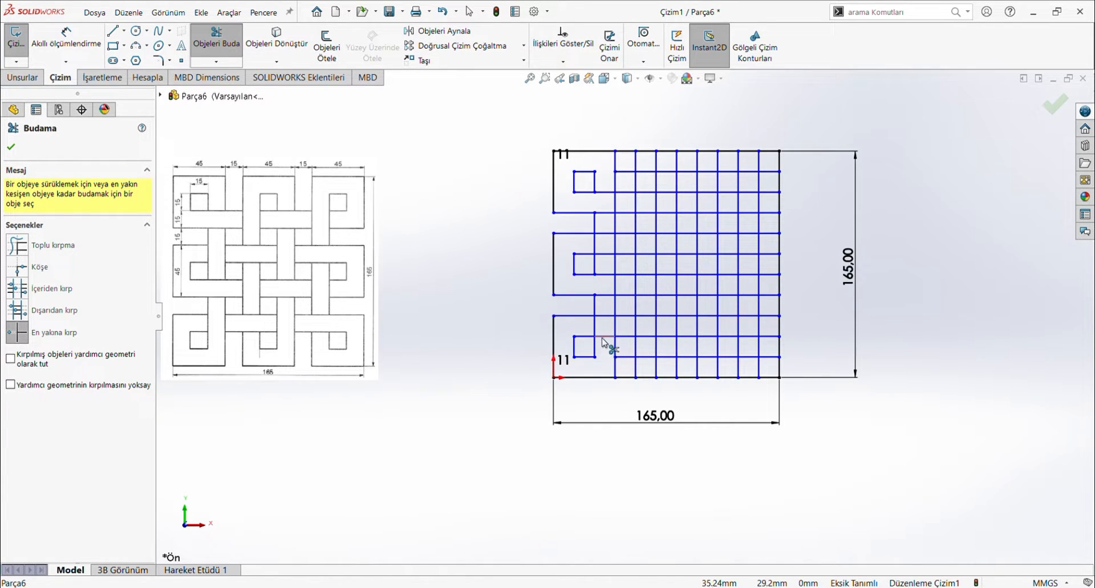
left_click(605, 337)
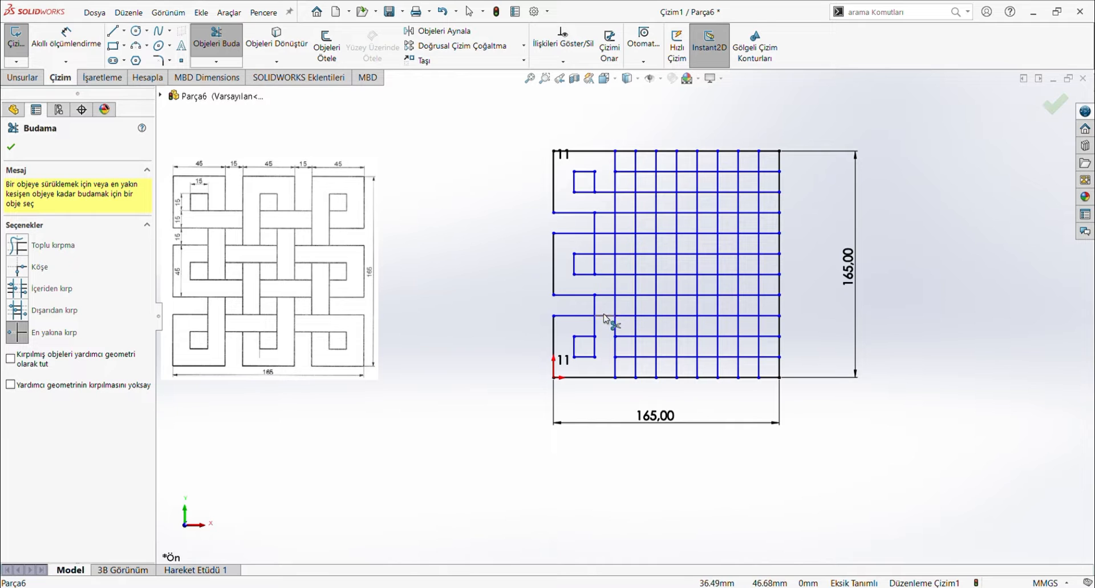
left_click(603, 316)
Open two 15 mm gaps in the bottom edge and trim the surplus segments around the bottom-middle loop.
left_click(625, 377)
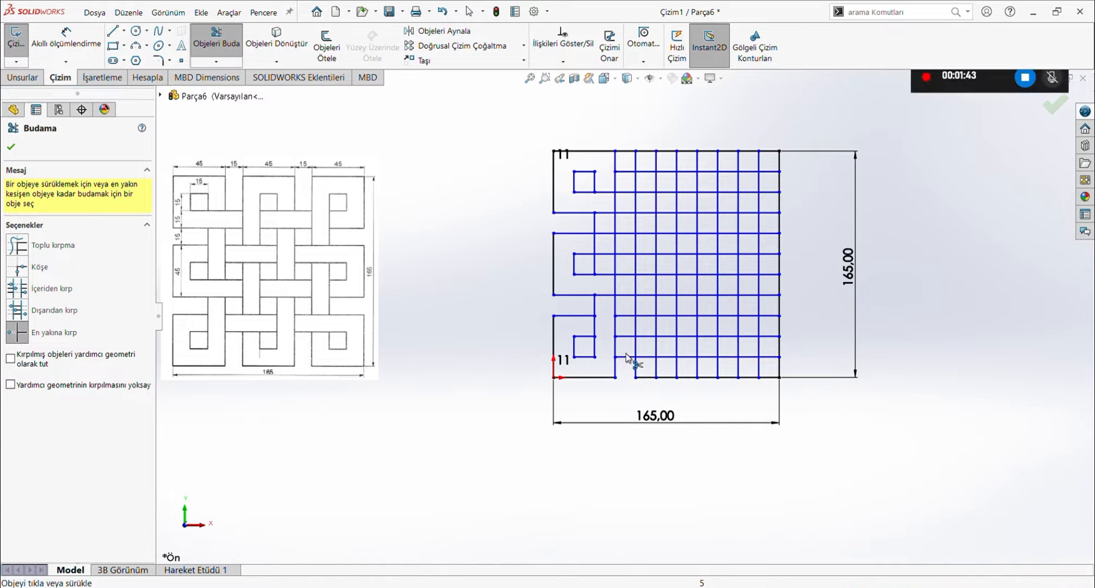
left_click(626, 357)
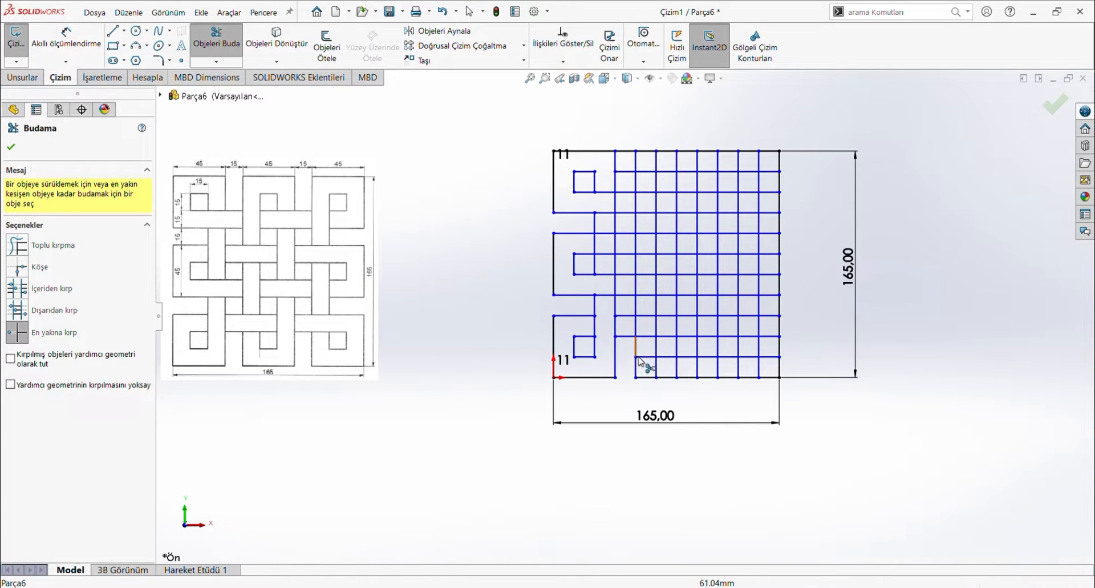
left_click(651, 358)
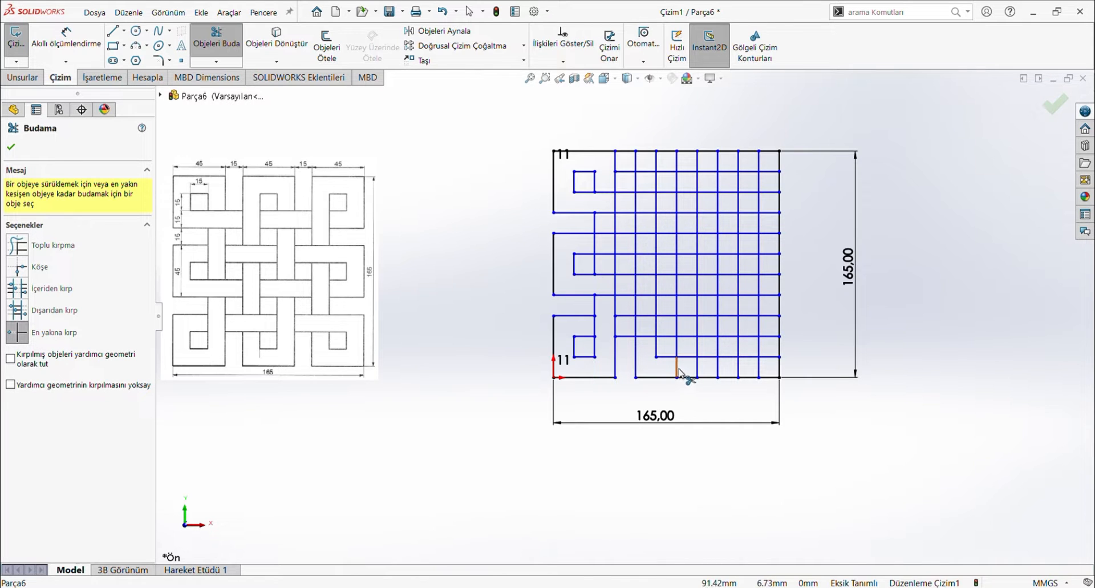
left_click(678, 369)
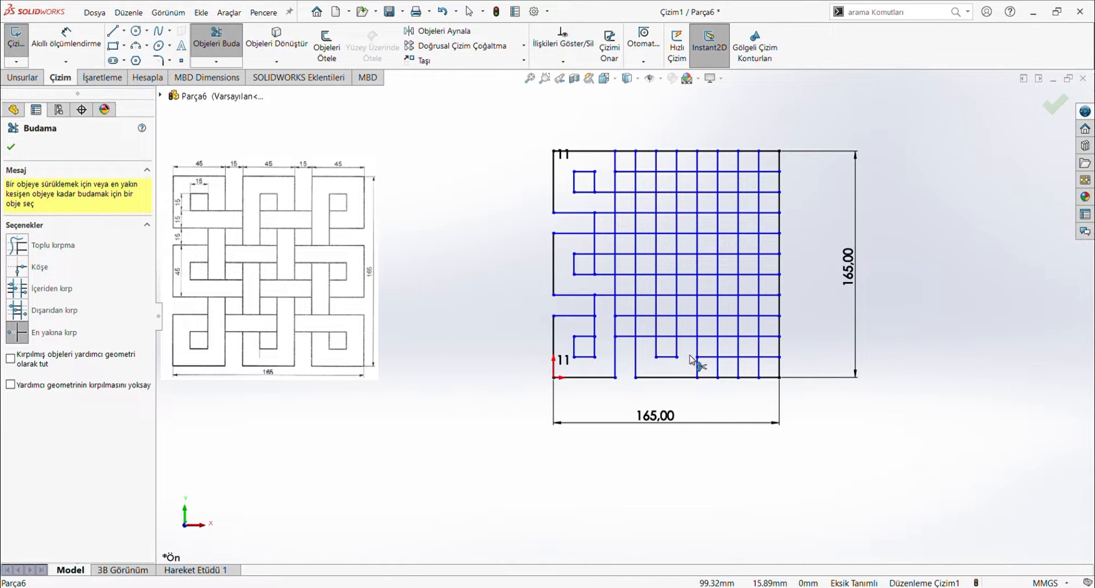
left_click(708, 377)
left_click(708, 357)
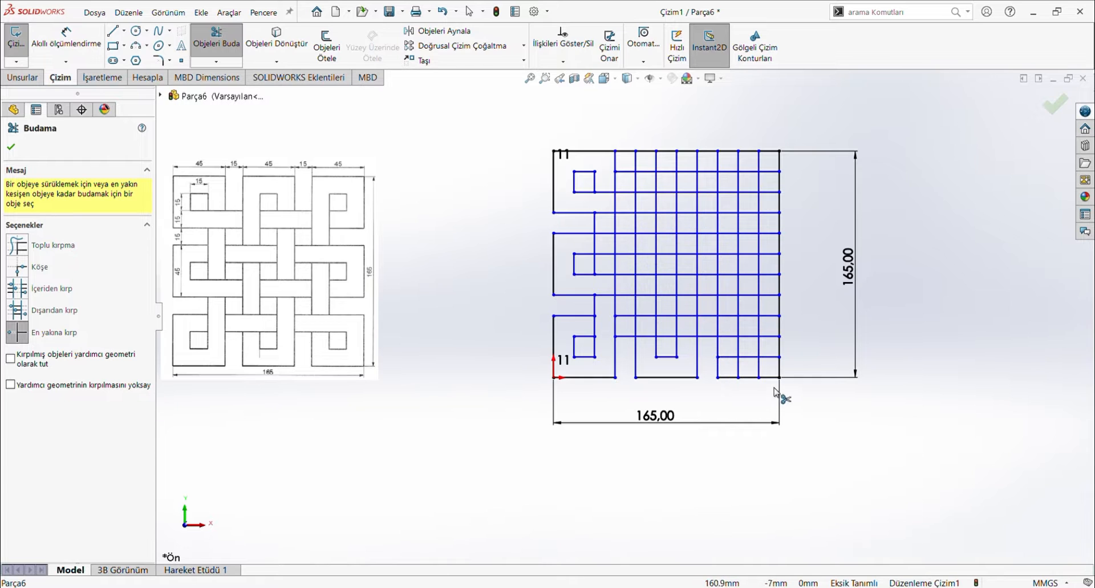
Trim the bottom-right corner grid to form its loop around a 15 mm inner square.
left_click(729, 358)
left_click(736, 372)
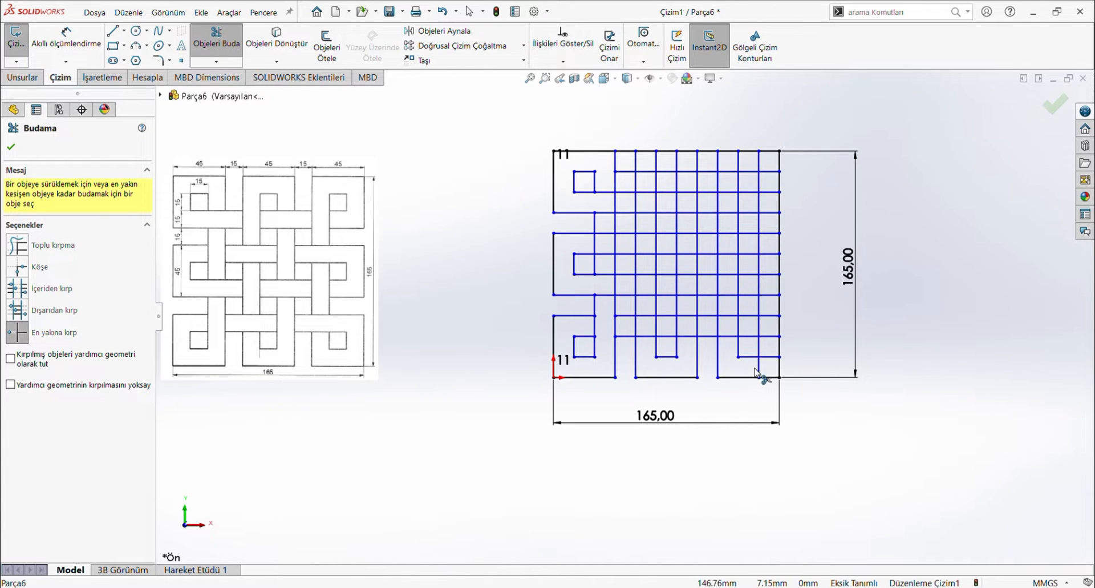
left_click(771, 357)
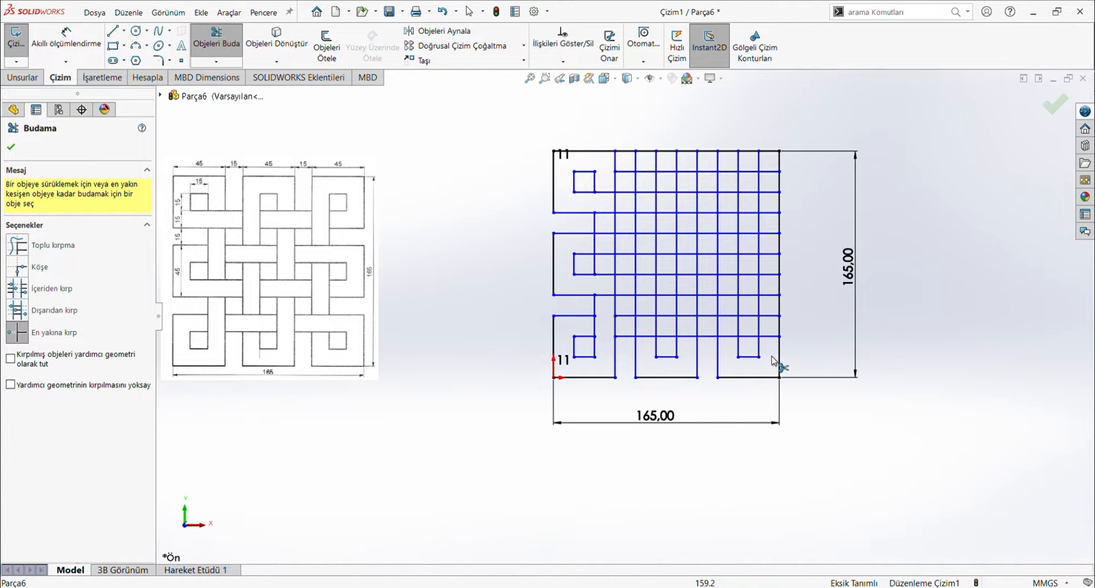
left_click(760, 330)
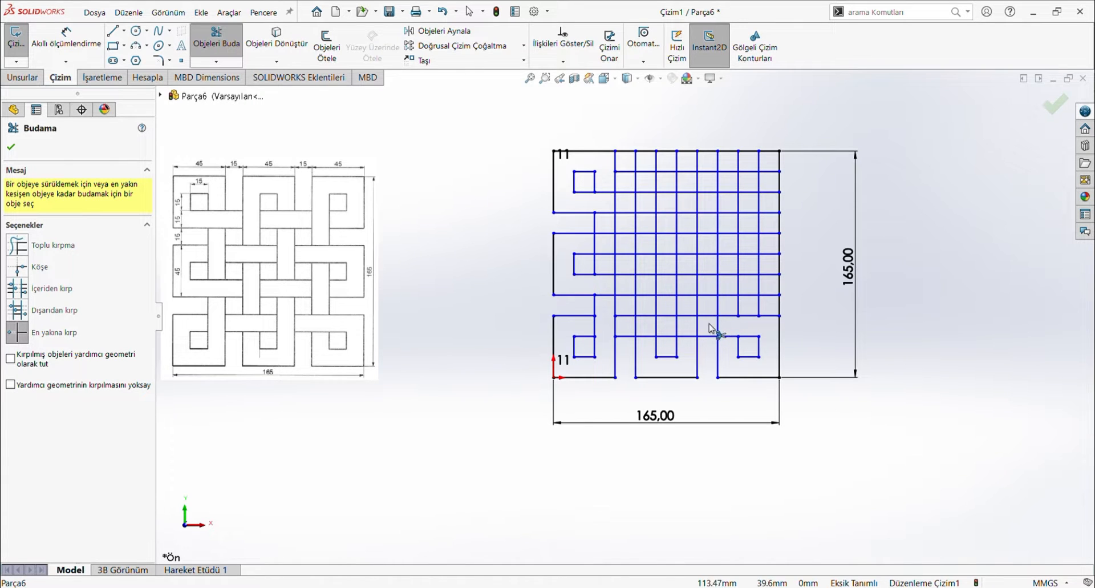
Trim the segments crossing the lowest horizontal band above the bottom-middle and bottom-right loops, matching the reference weave.
left_click(718, 326)
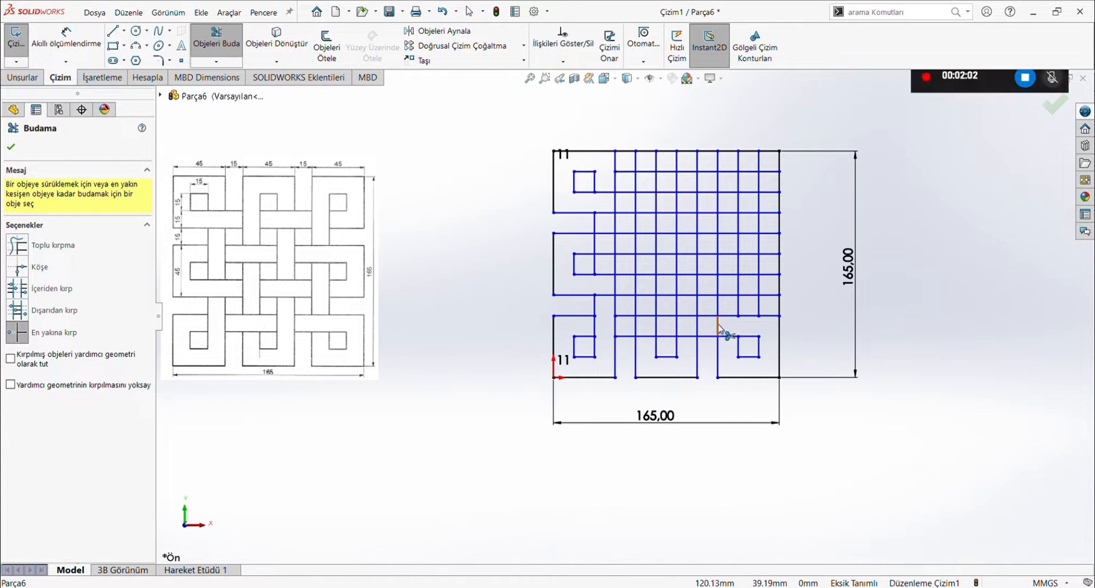
left_click(650, 337)
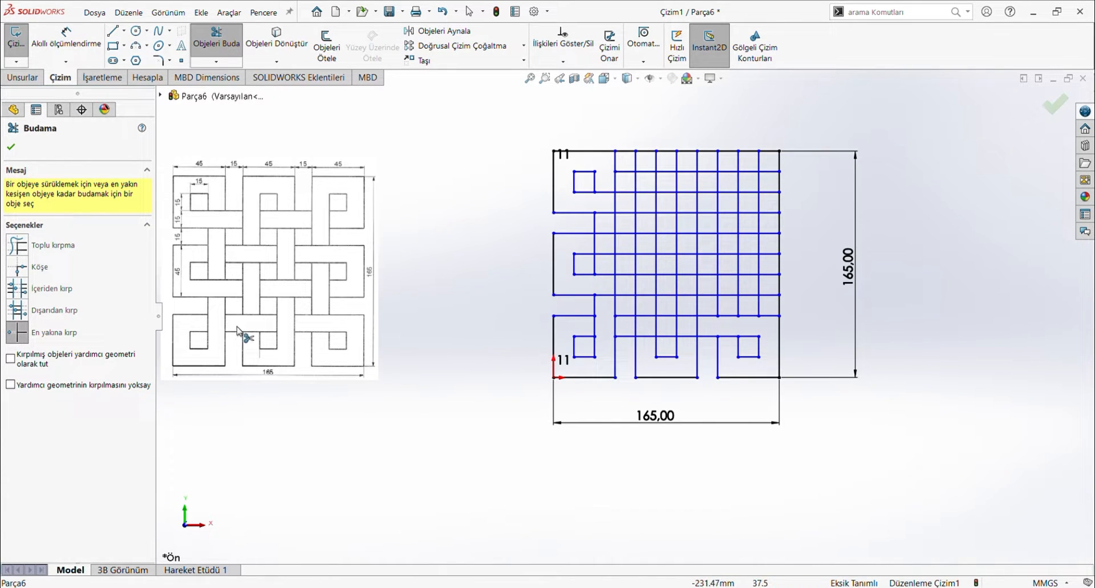
left_click(657, 326)
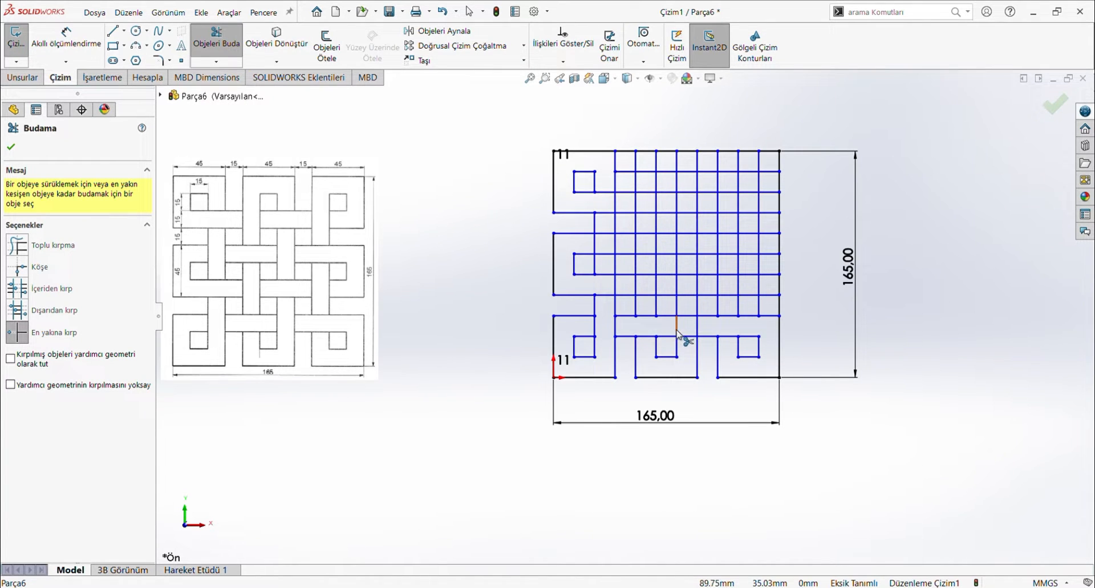
left_click(676, 330)
Open two 15 mm gaps in the top edge and trim the surplus grid lines inside the top-middle loop.
left_click(627, 151)
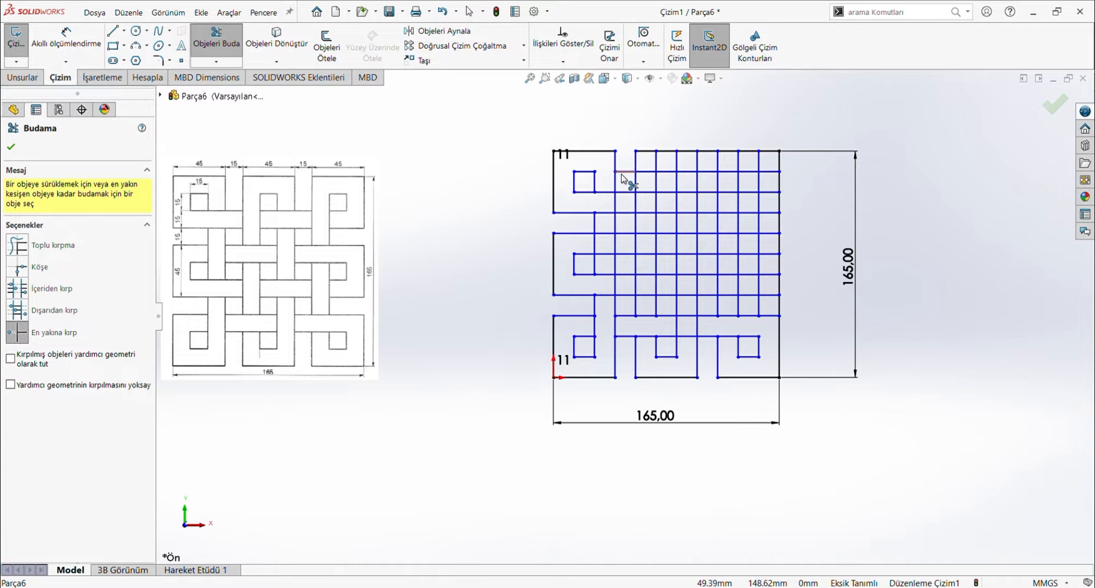
left_click(710, 151)
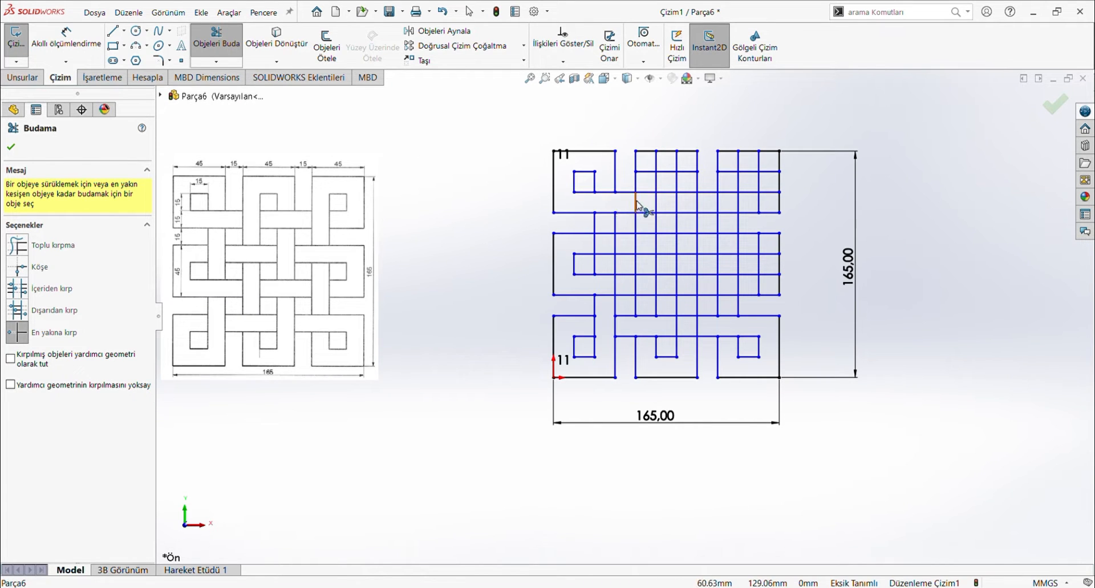
left_click(648, 171)
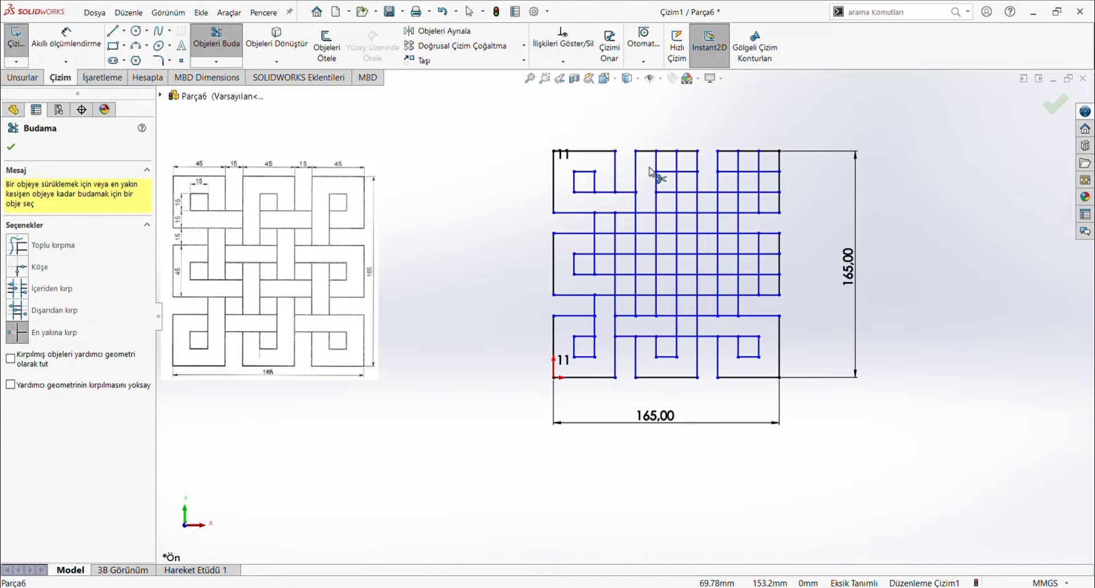
left_click(658, 162)
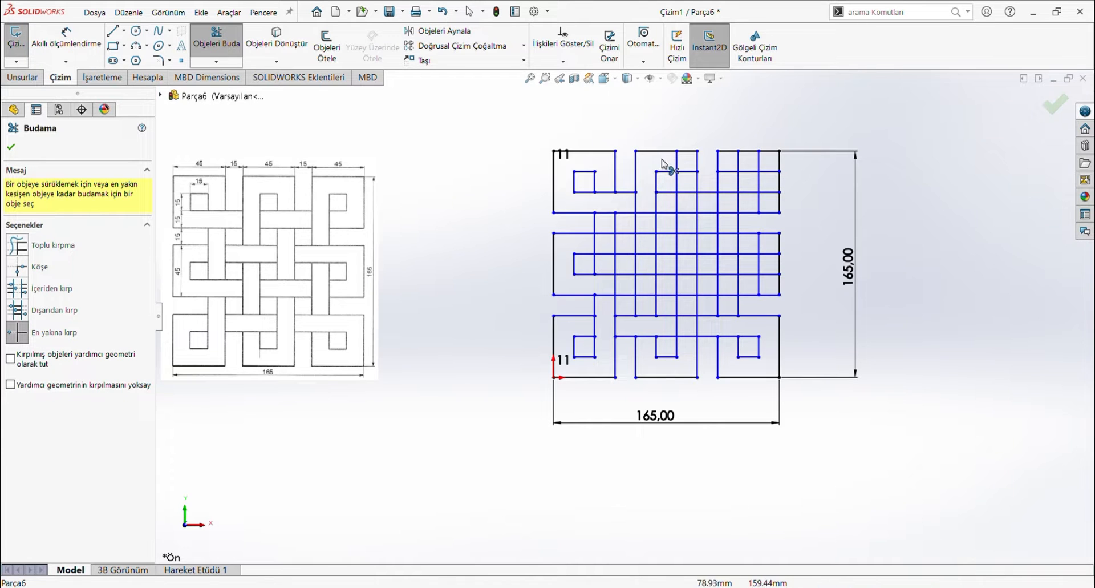
left_click(677, 162)
left_click(689, 171)
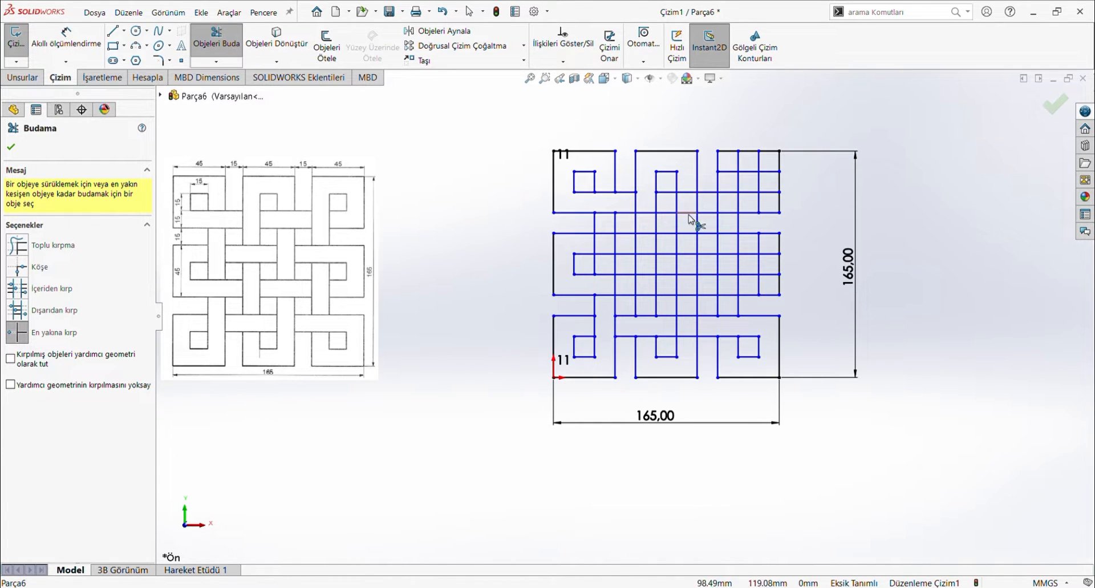
Trim the top-right corner grid to form its loop around a 15 mm inner square.
left_click(760, 201)
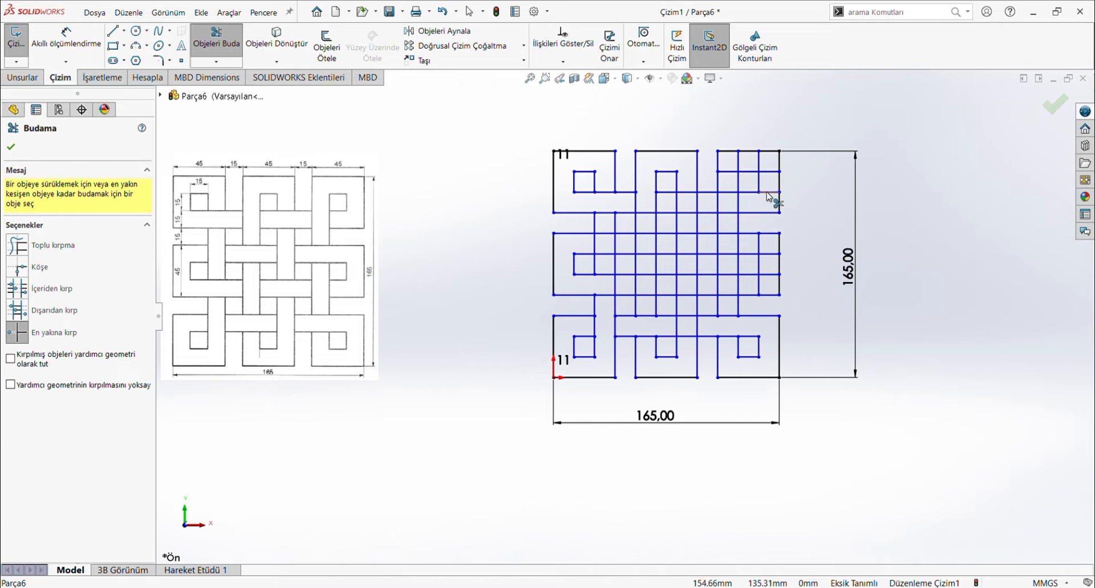
left_click(767, 193)
left_click(771, 170)
left_click(760, 161)
left_click(739, 162)
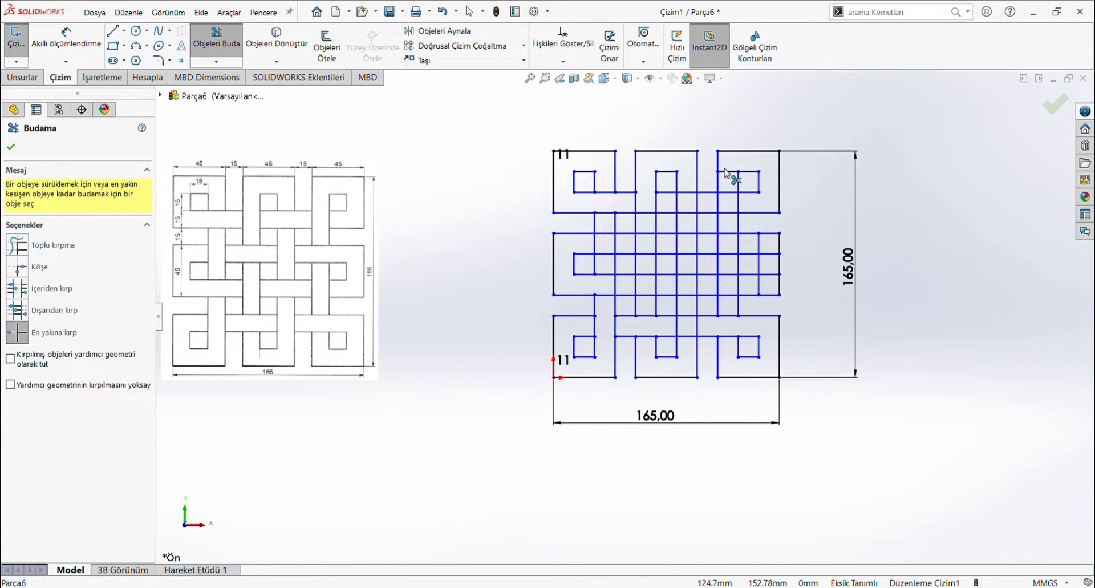
left_click(726, 172)
Trim the middle-right loop and the segments where the right-hand vertical band crosses the horizontal bands, following the reference weave.
left_click(731, 219)
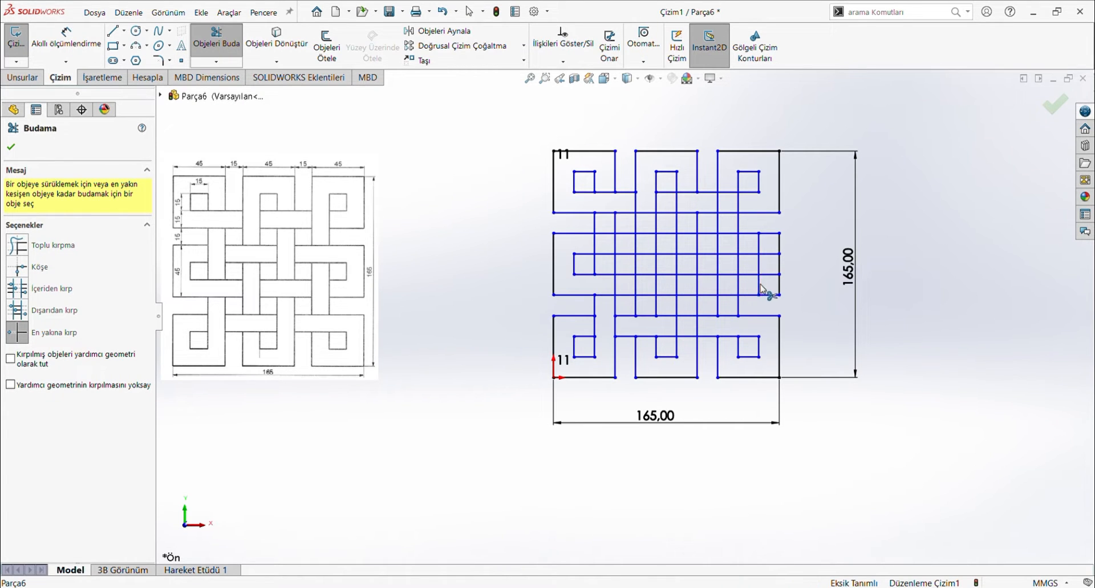
left_click(761, 244)
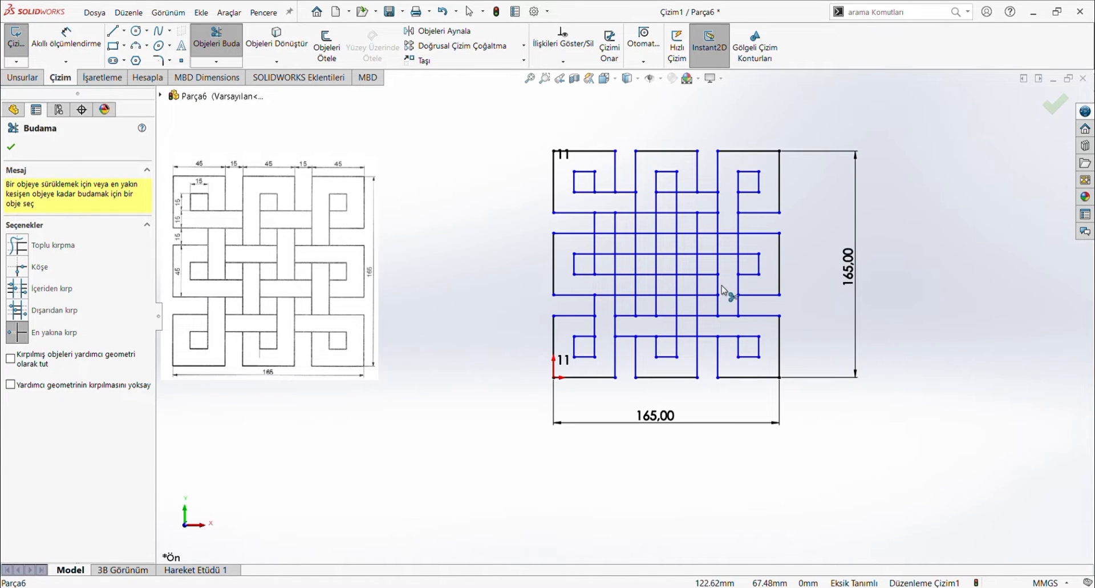
left_click(717, 287)
left_click(719, 285)
left_click(698, 281)
Trim the horizontal segments crossing the left-hand vertical band beside the middle-left loop.
left_click(597, 248)
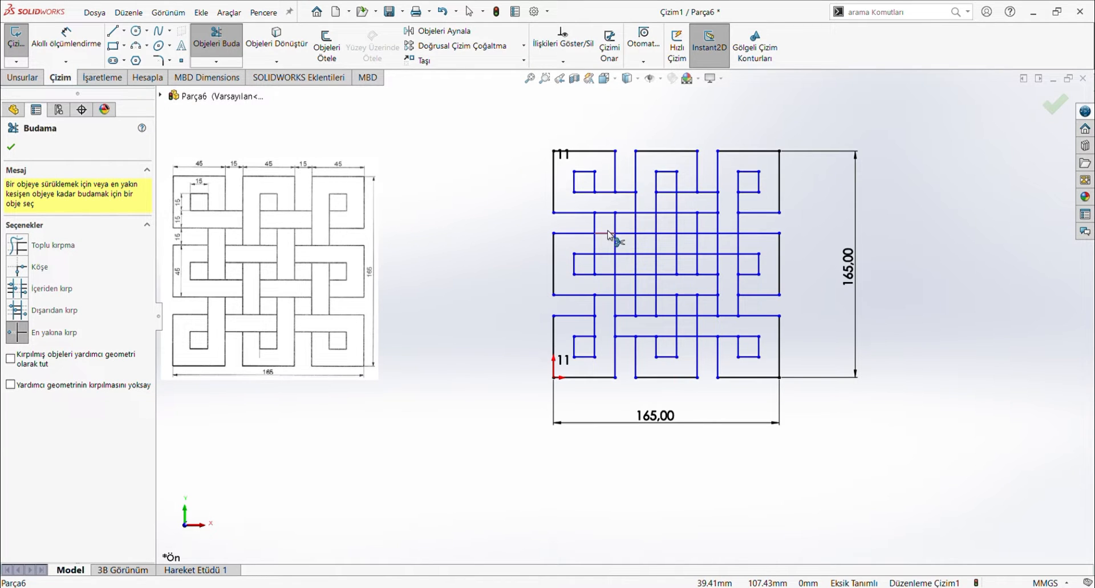
left_click(608, 233)
left_click(606, 255)
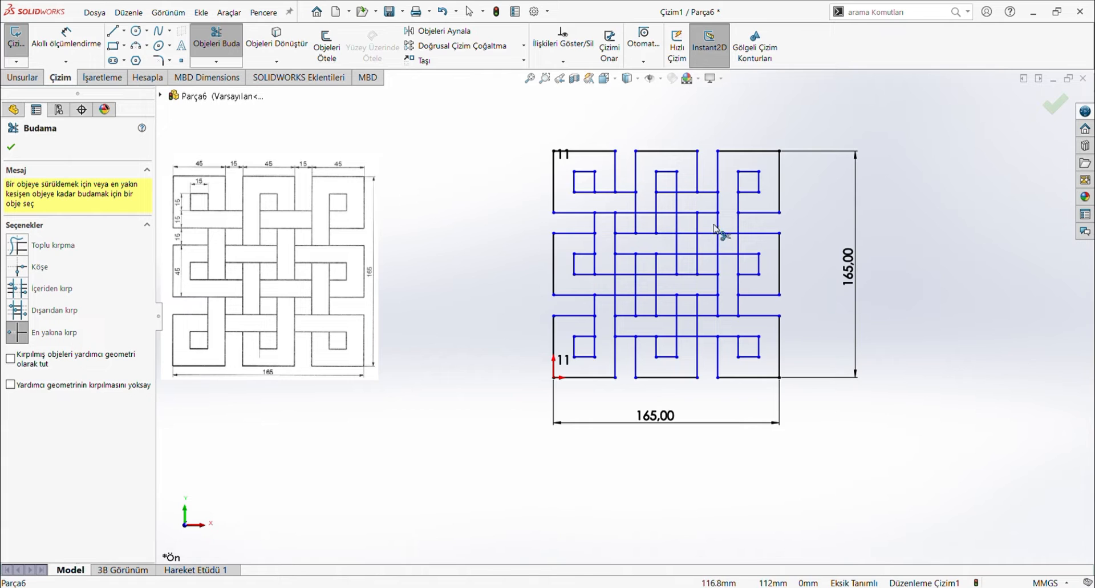
Trim the surplus horizontal segments at the remaining central crossings above and below the middle loop, following the reference weave.
left_click(691, 214)
left_click(690, 233)
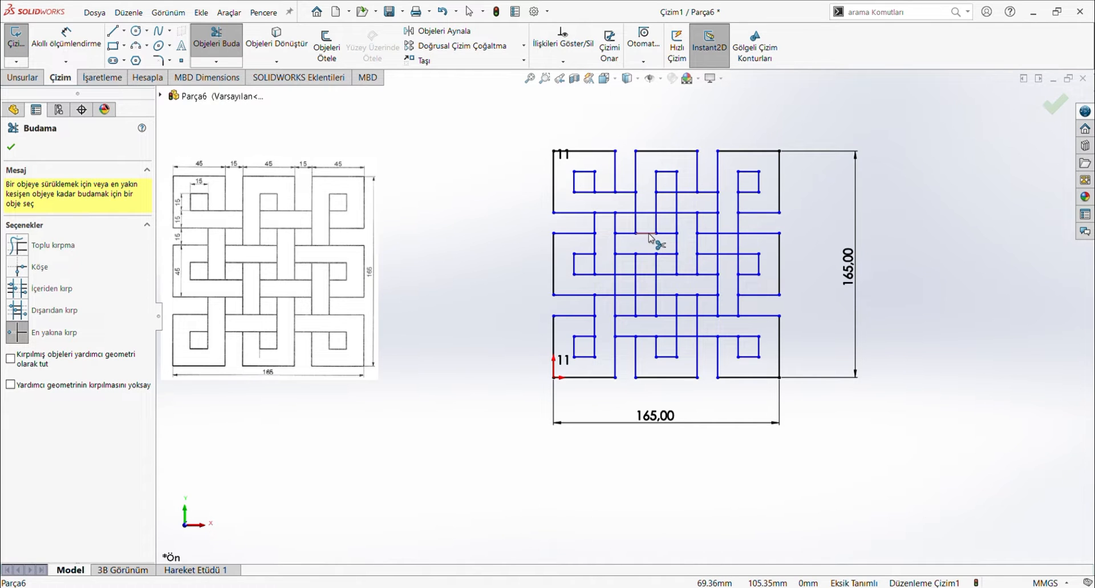
left_click(649, 213)
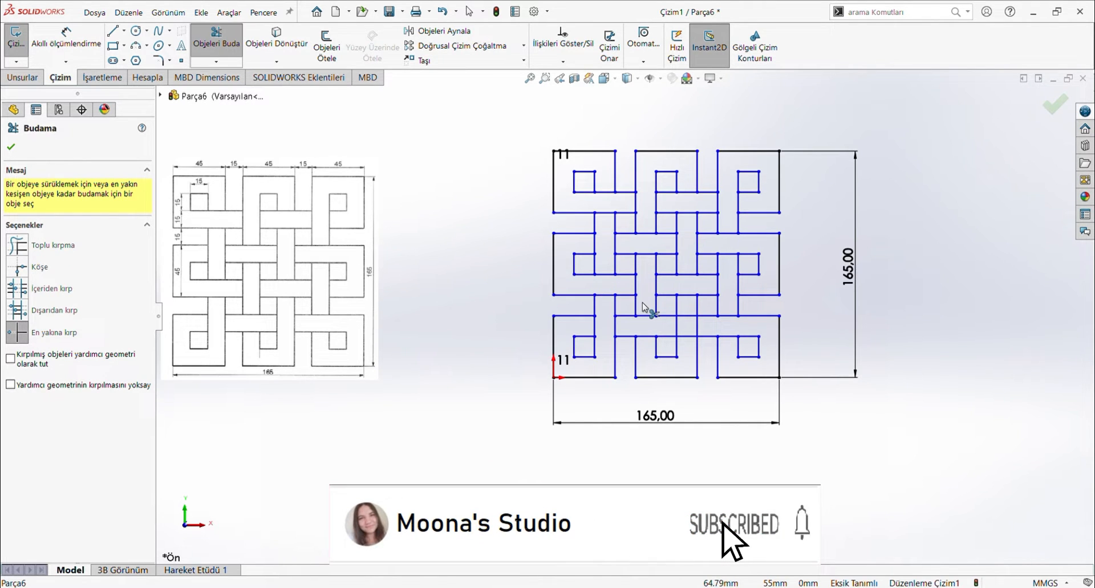
left_click(691, 337)
left_click(689, 316)
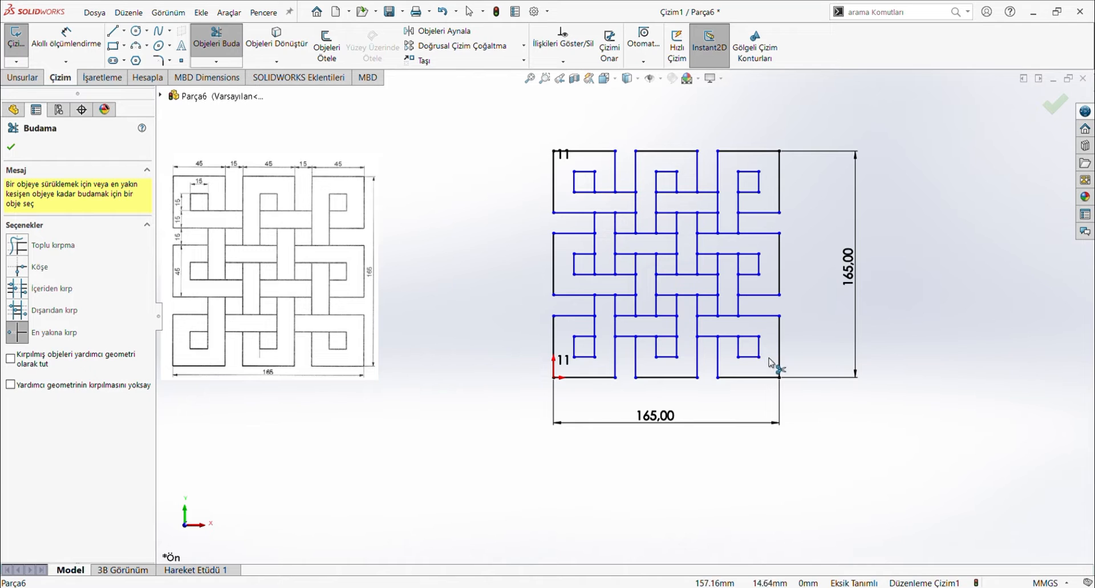
Dimension the width and height of the inner square in the top-left loop as 15 mm each.
scroll(877, 337, "down", 1)
scroll(839, 330, "up", 3)
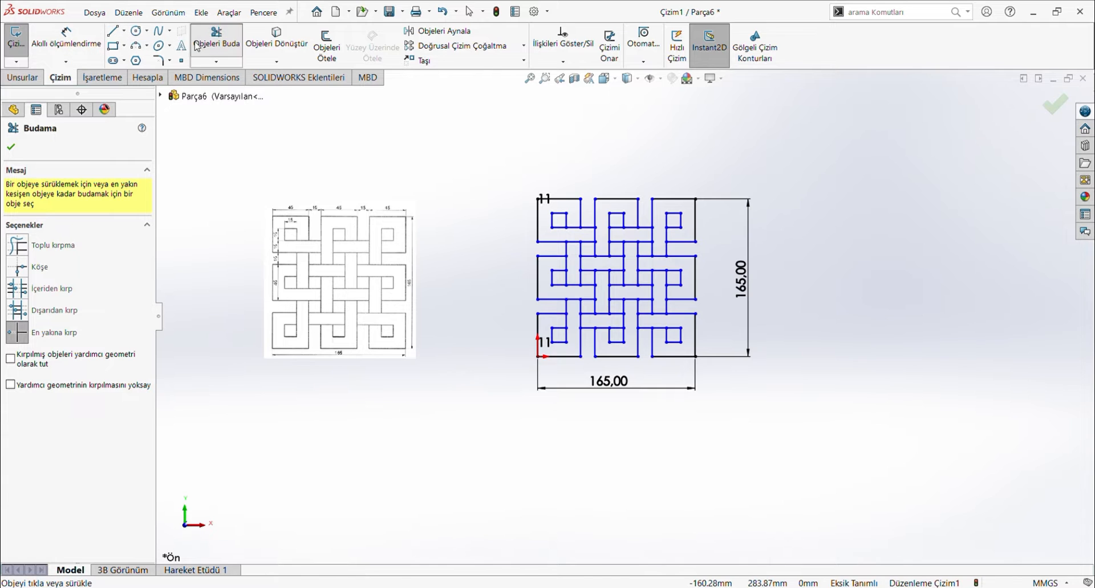
left_click(62, 35)
scroll(516, 173, "down", 2)
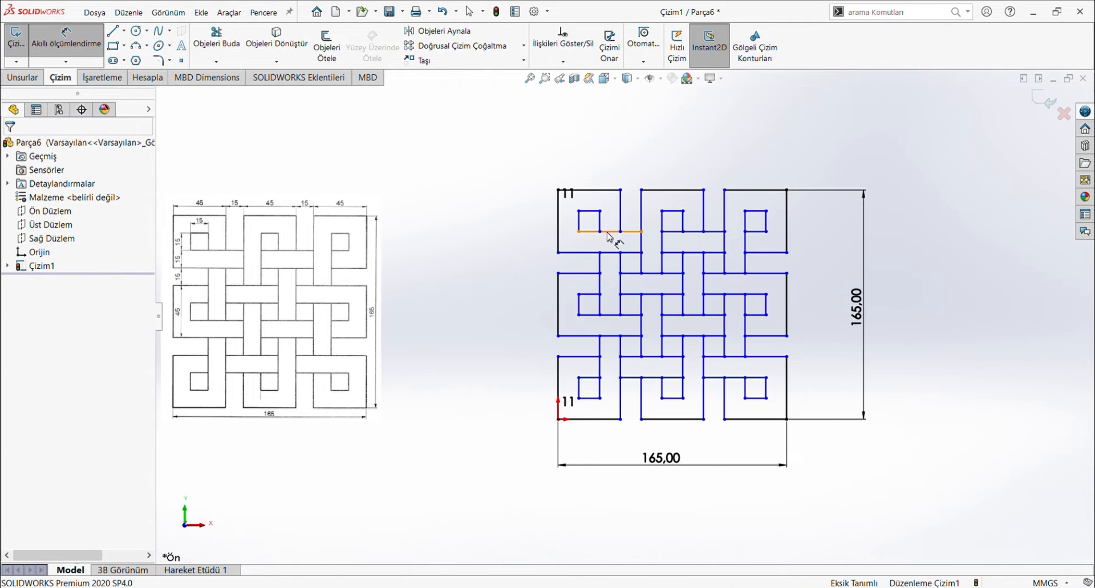
left_click(597, 211)
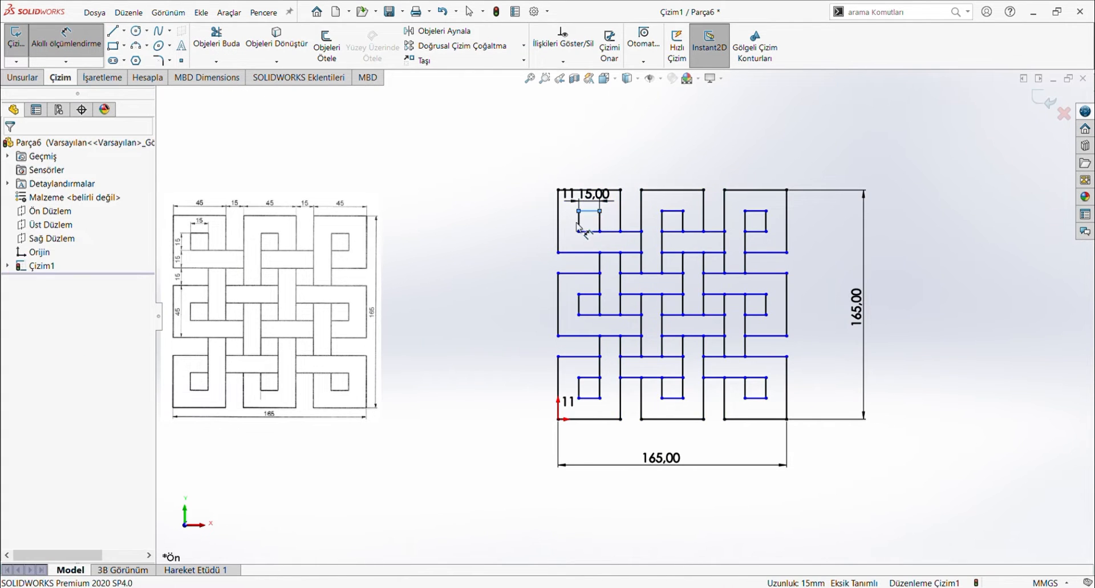
left_click(593, 197)
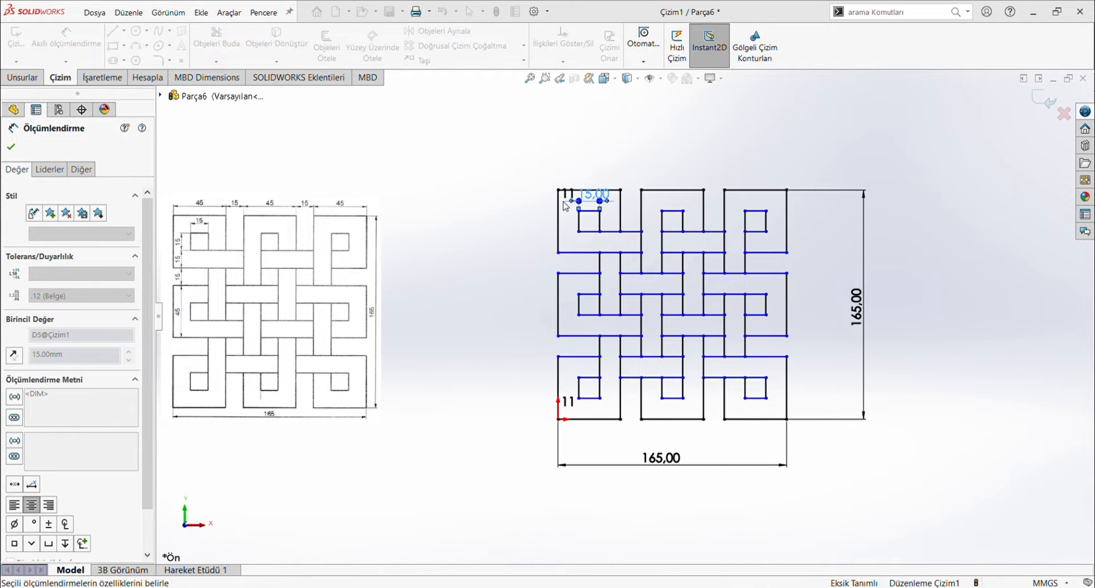
left_click(582, 223)
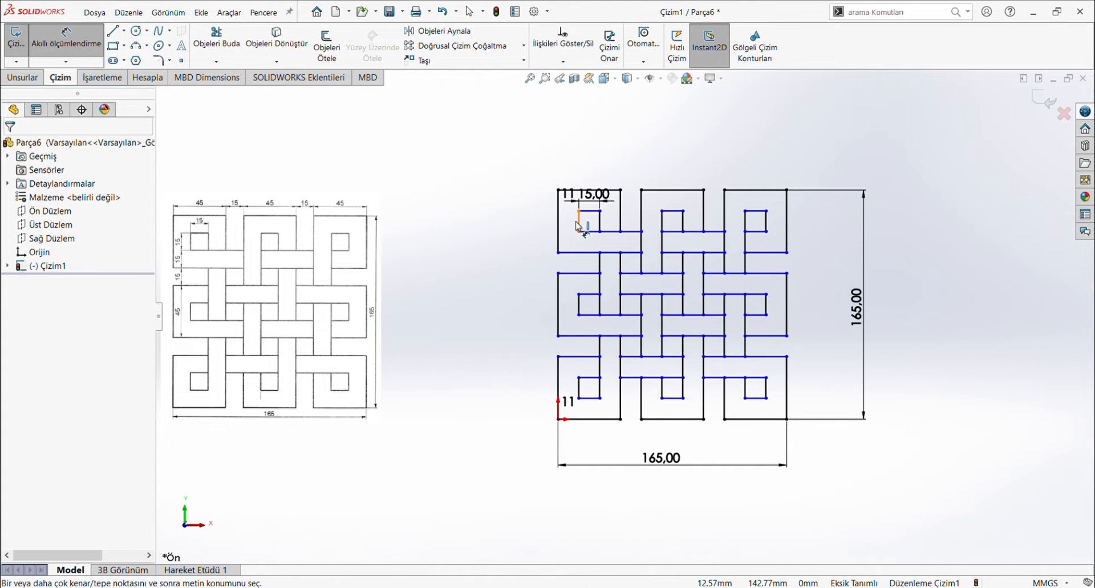
left_click(579, 224)
left_click(578, 250)
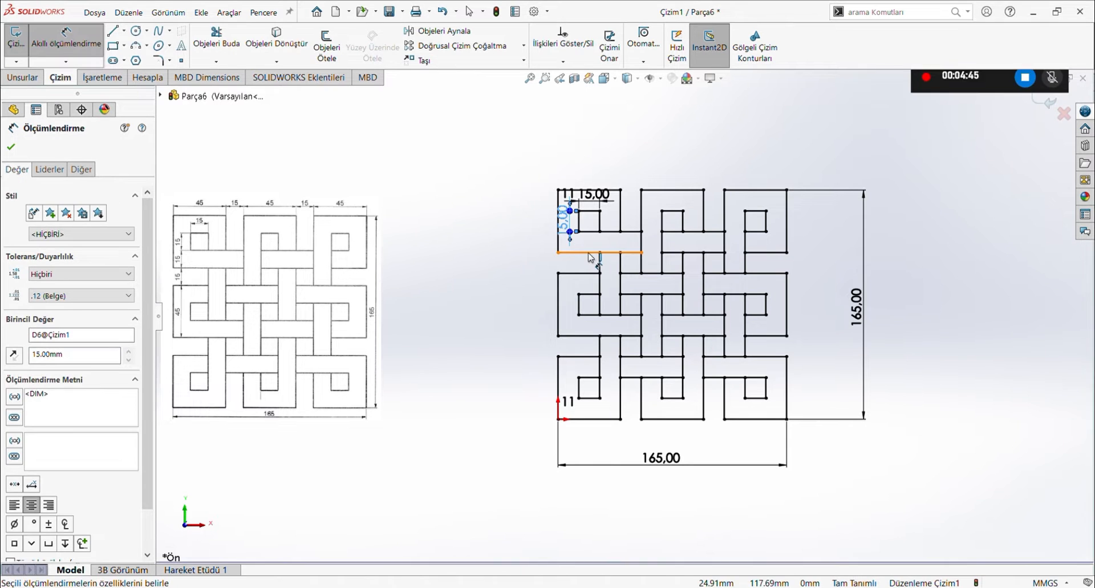
scroll(696, 401, "up", 1)
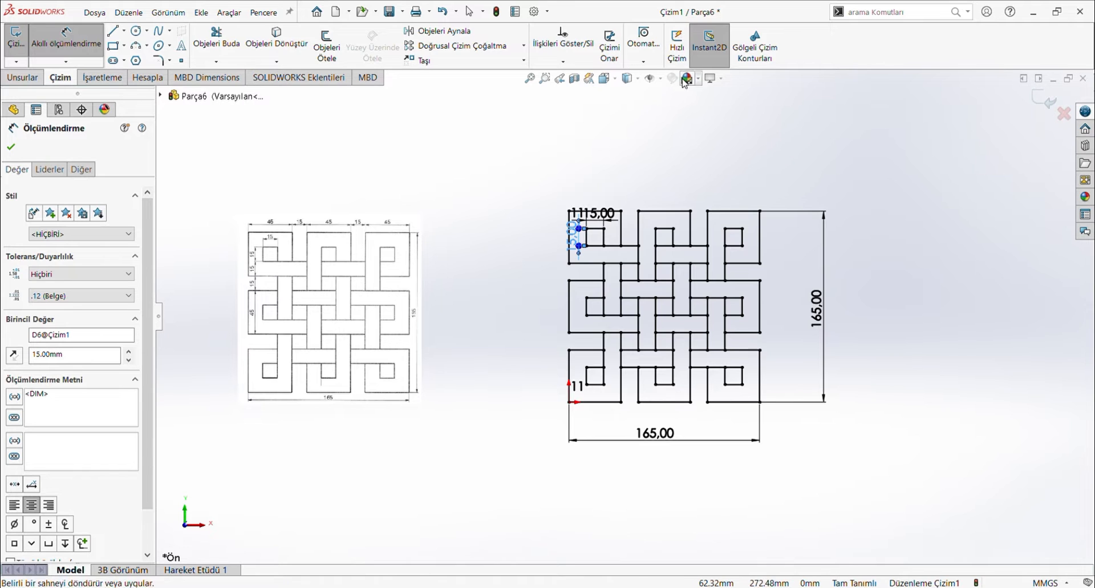
Hide the other sketch dimensions and pull the top-left inner square's height dimension to 12.5 mm.
left_click(649, 192)
left_click(919, 374)
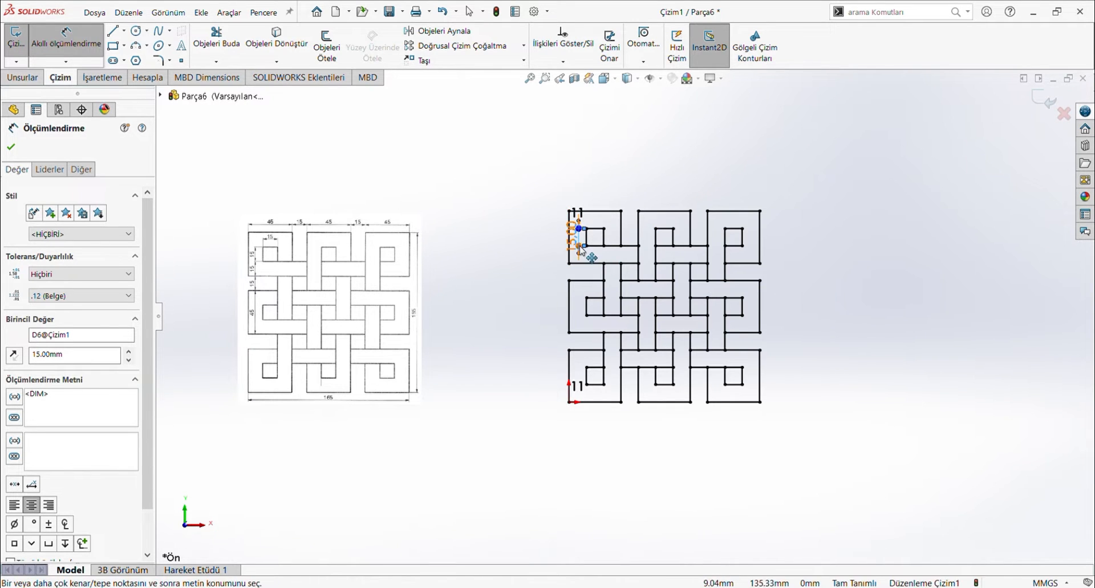
left_click_drag(580, 246, 579, 239)
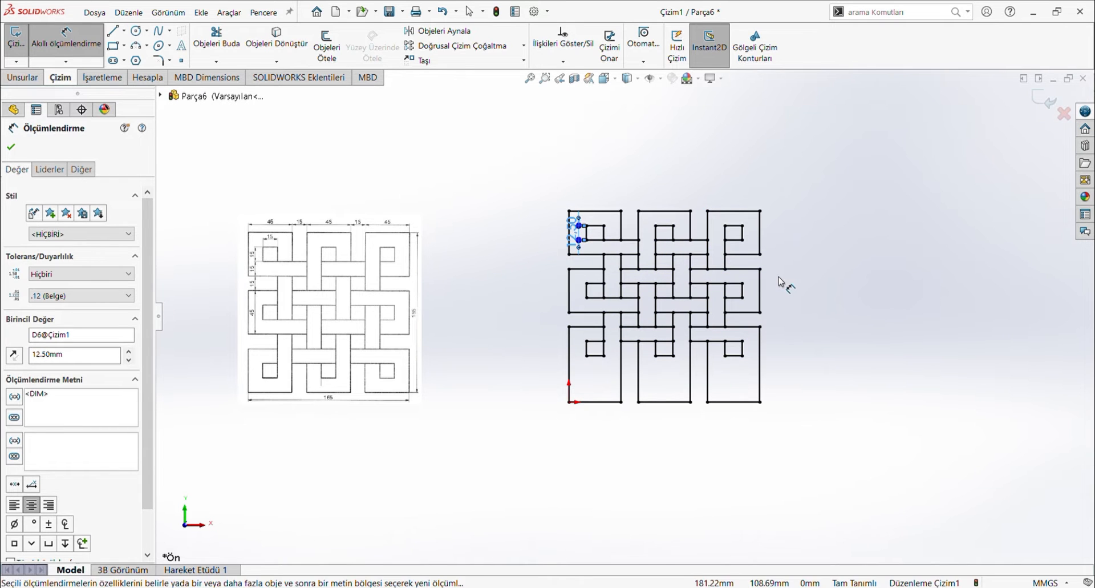
key("Escape")
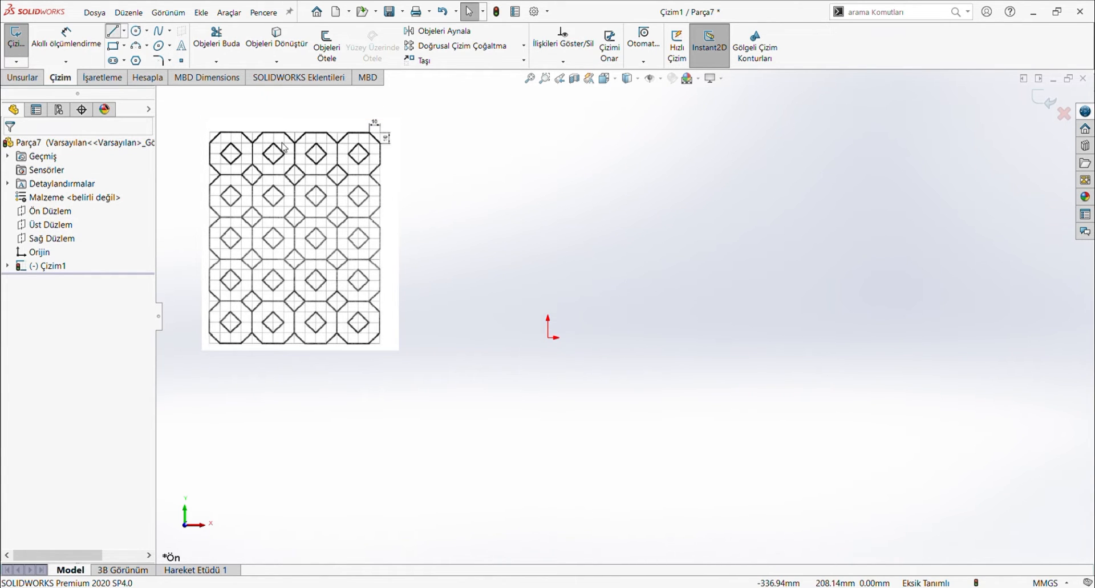
Draw a closed eight-sided outline from the origin, with a top side about 33 mm long and 45° slanted corners.
key("l")
left_click(548, 337)
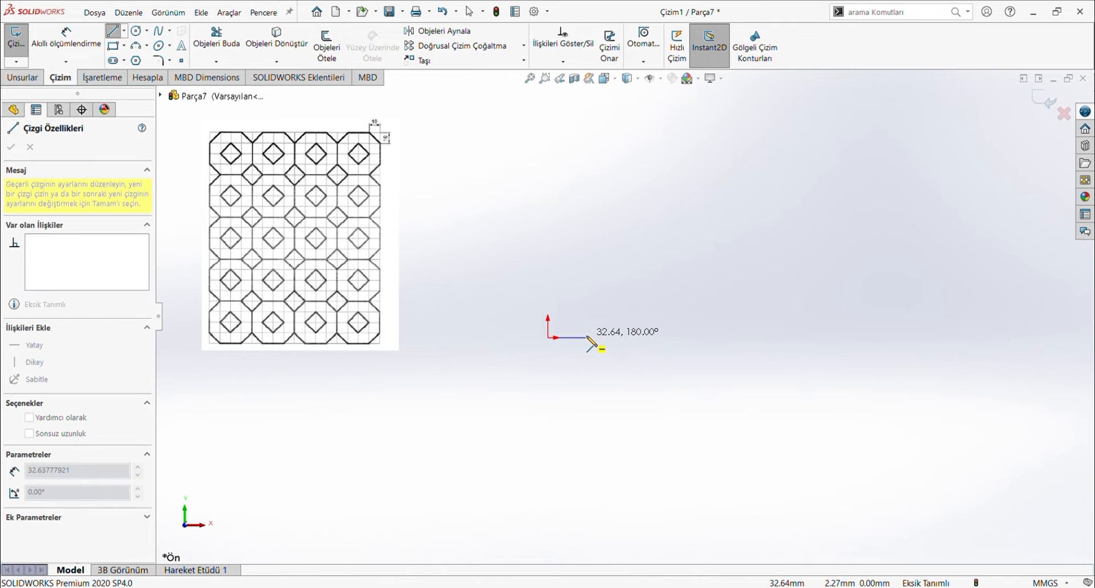
left_click(586, 337)
left_click(604, 355)
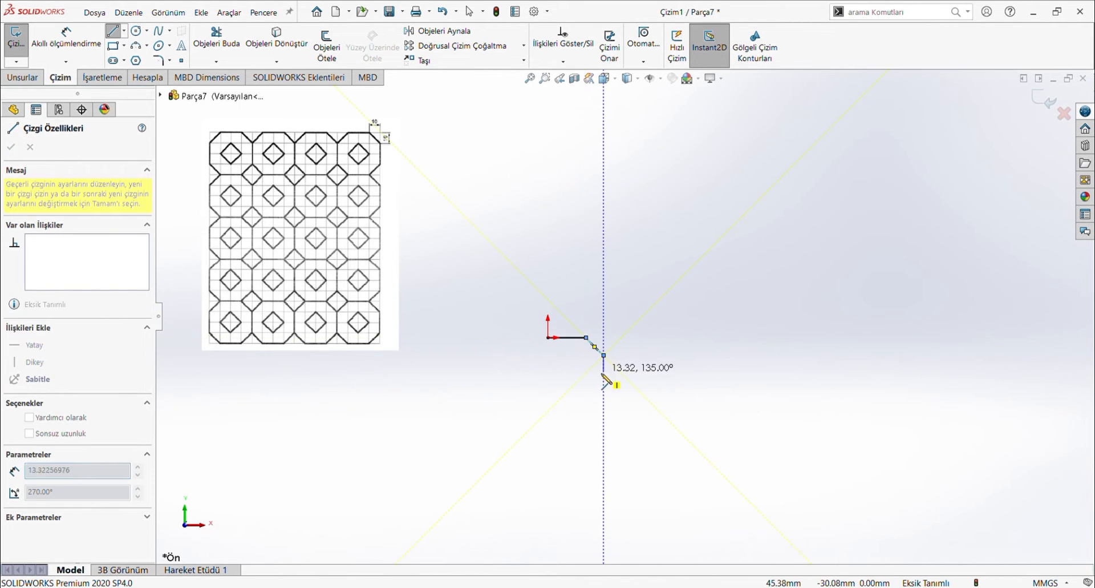
double_click(604, 386)
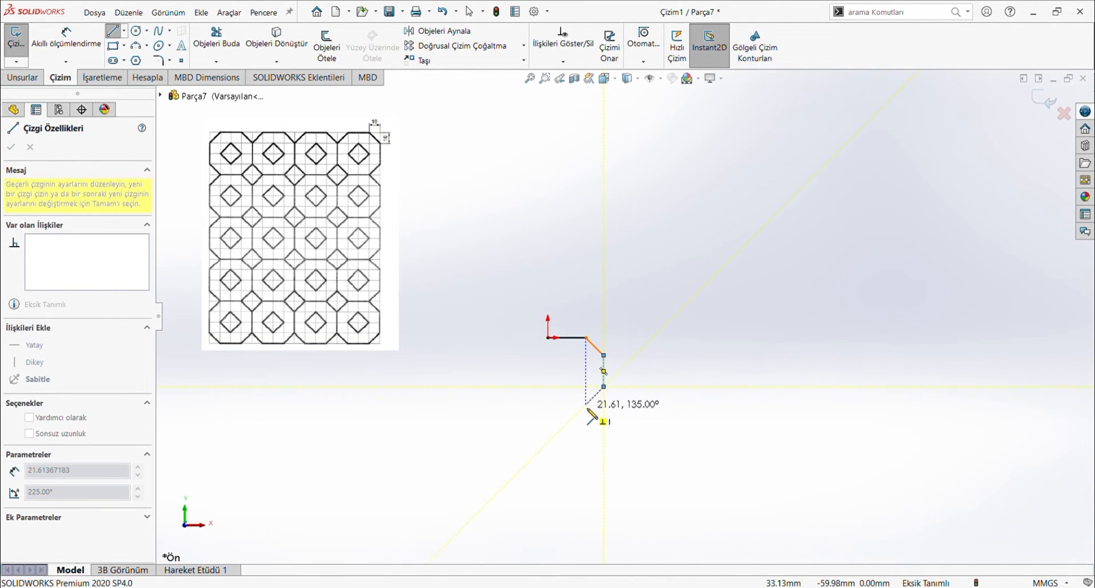
left_click(586, 405)
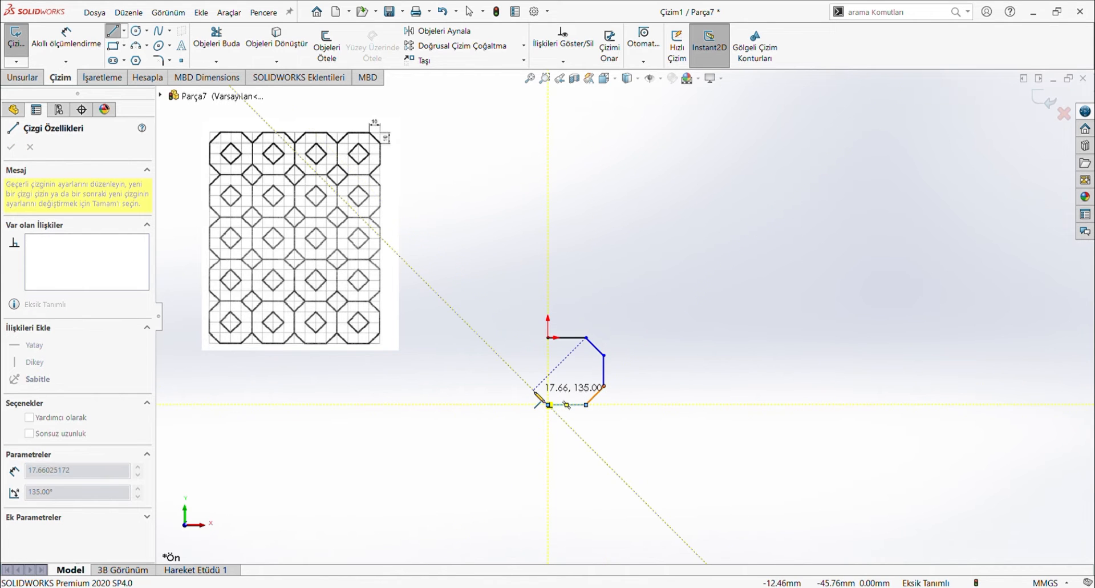
left_click(549, 405)
double_click(531, 387)
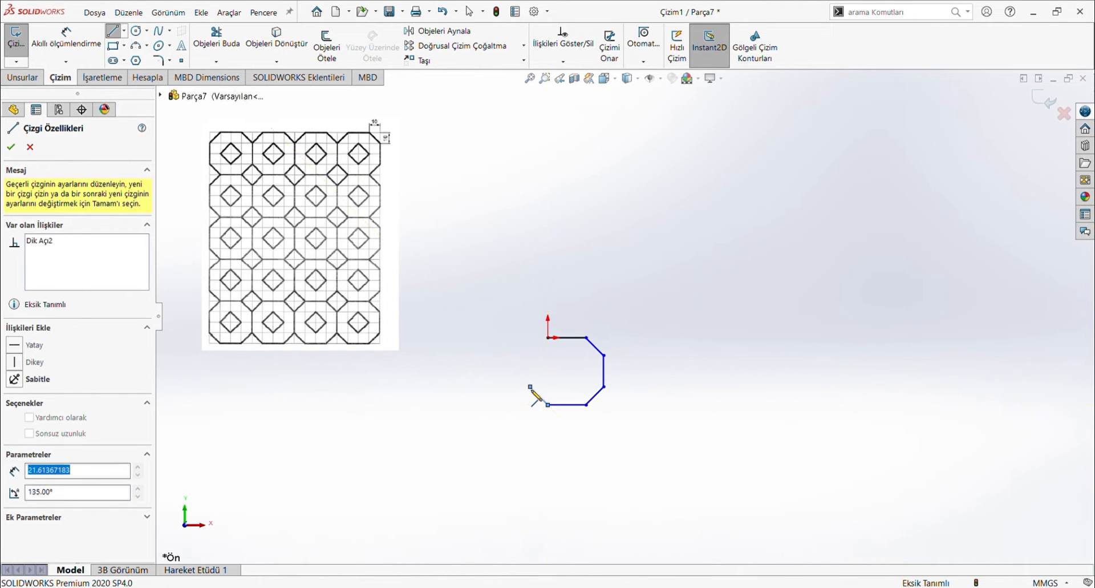
left_click(531, 355)
left_click(548, 338)
key("Escape")
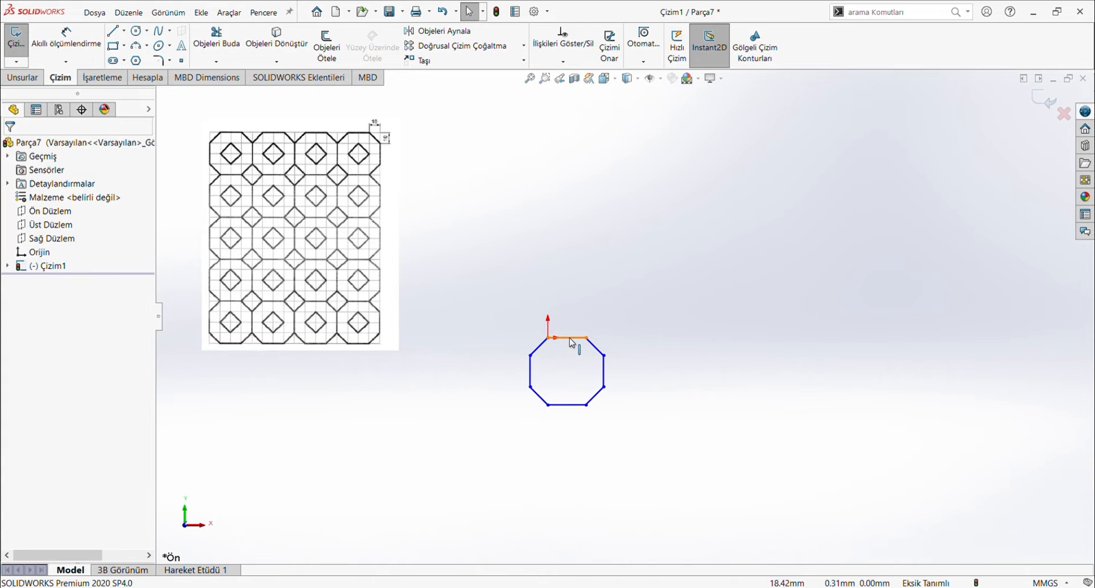
left_click(570, 338)
left_click(531, 371)
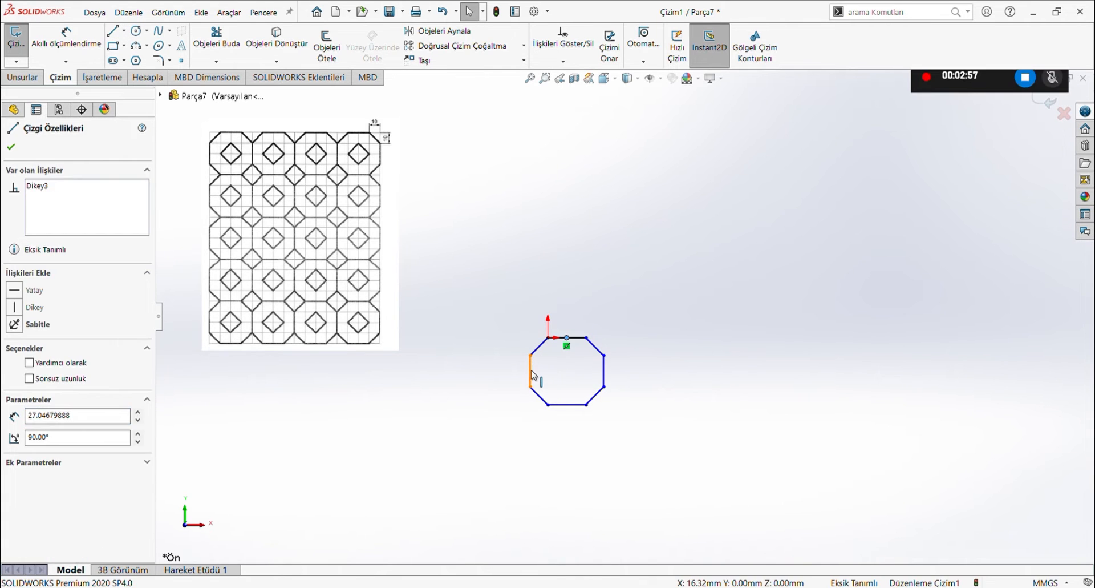
left_click(567, 338, "ctrl")
left_click(580, 346)
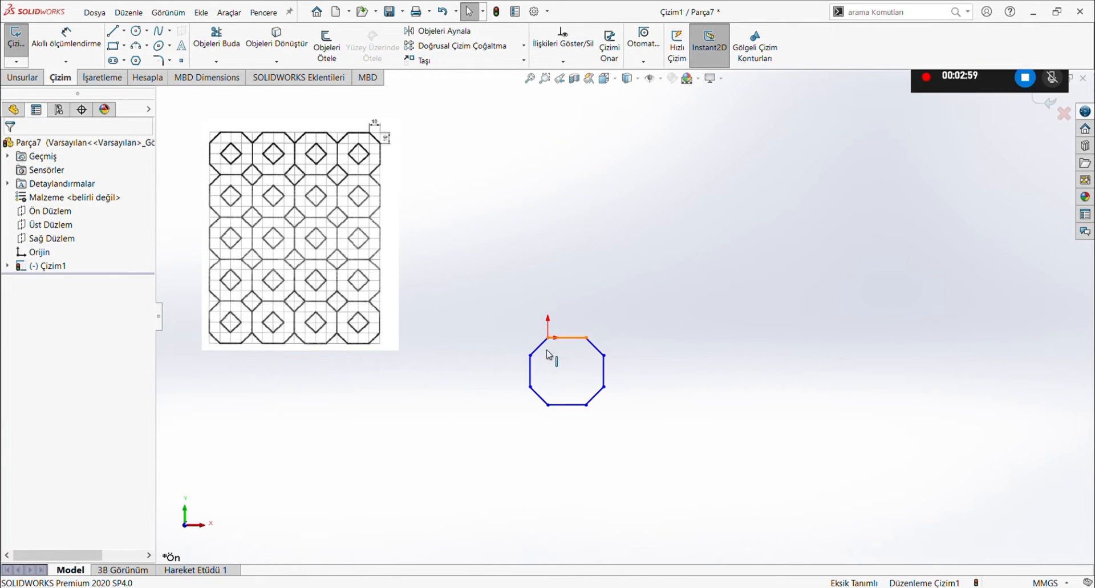
Make the octagon's two horizontal and two vertical sides equal in length.
left_click(552, 338)
left_click(531, 378, "ctrl")
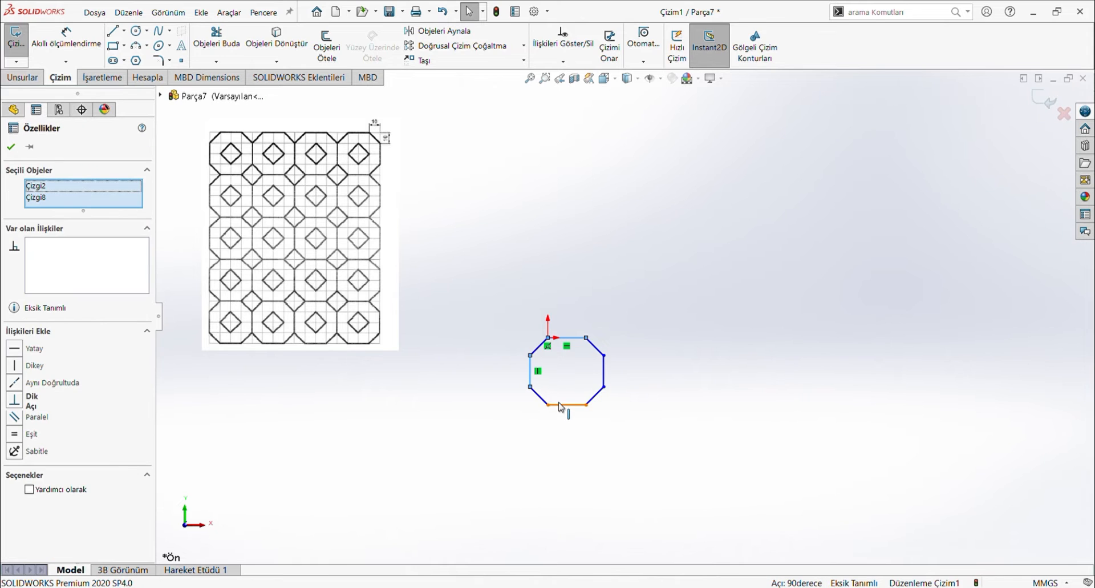
left_click(560, 405, "ctrl")
left_click(605, 380, "ctrl")
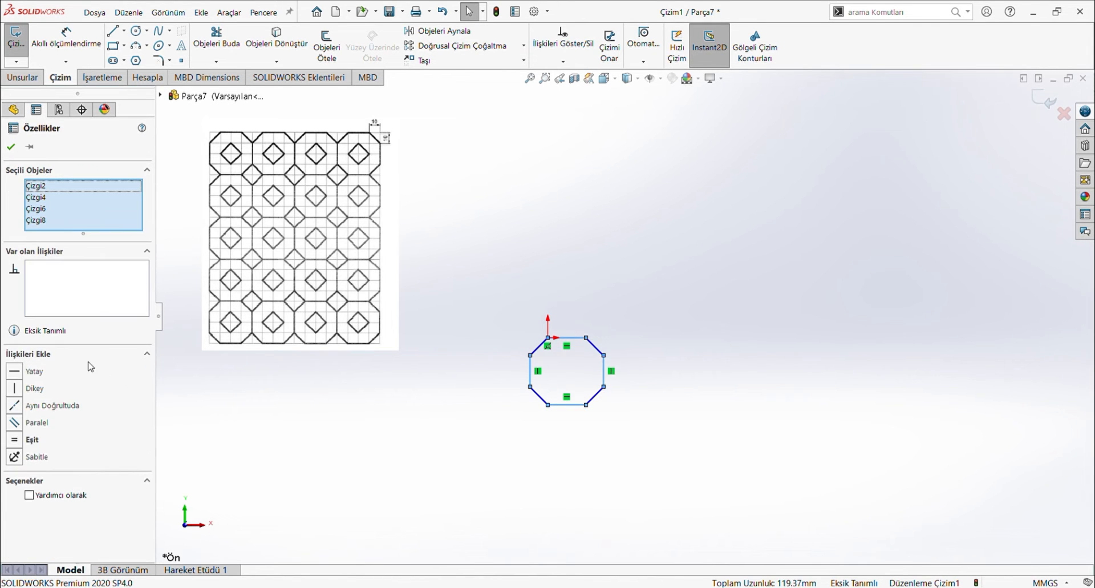
left_click(31, 438)
left_click(629, 407)
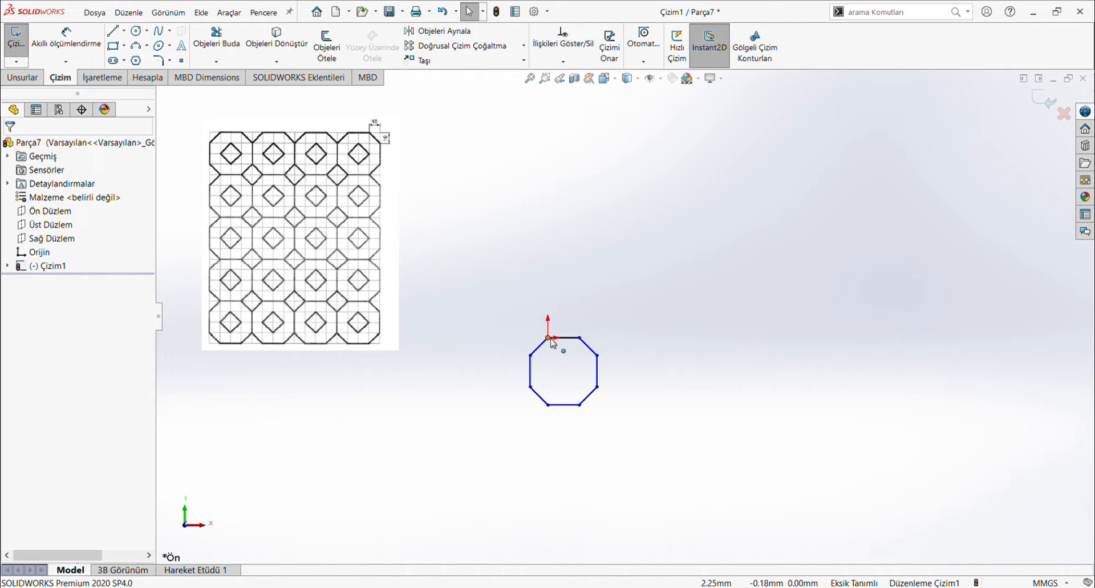
Dimension the octagon's top side and set its length to 20 mm.
left_click(66, 35)
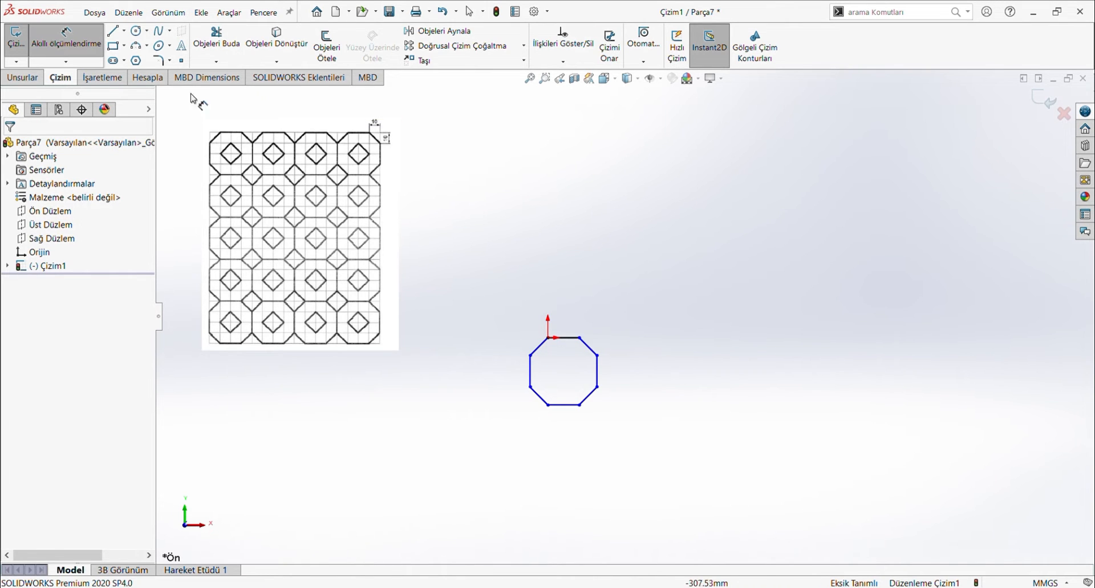
left_click(566, 337)
left_click(564, 317)
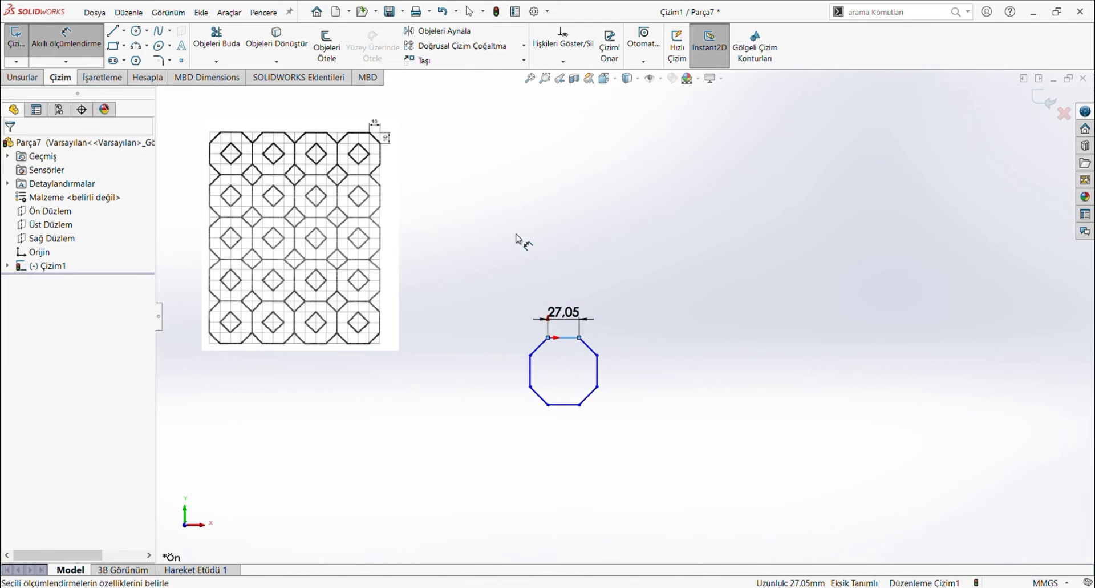
type("20")
key("Return")
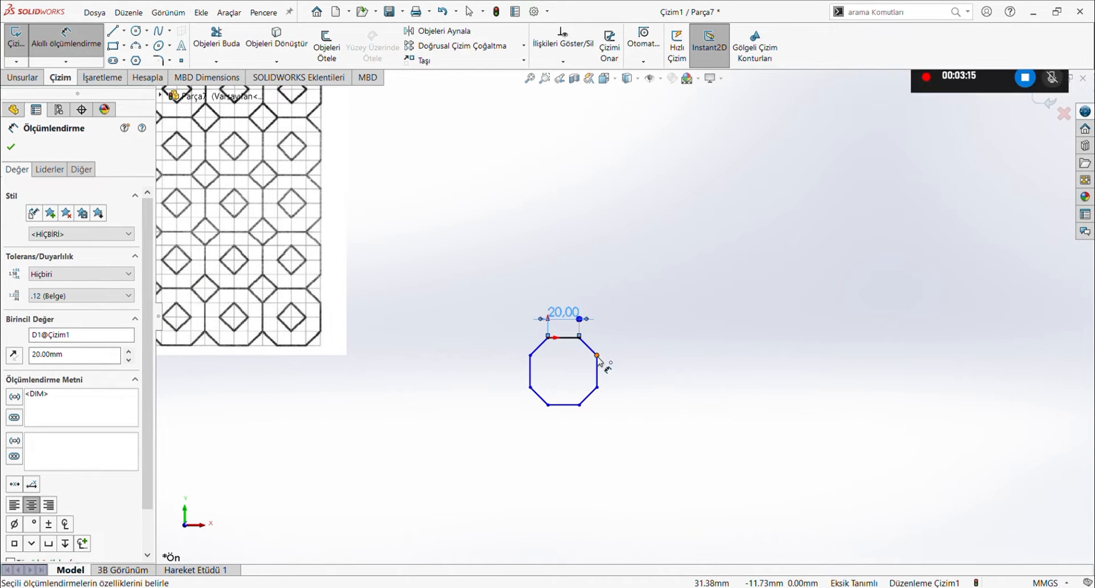
Dimension the vertical offset between the ends of the upper-right slanted side and set it to 10 mm.
left_click(598, 355)
left_click(580, 338)
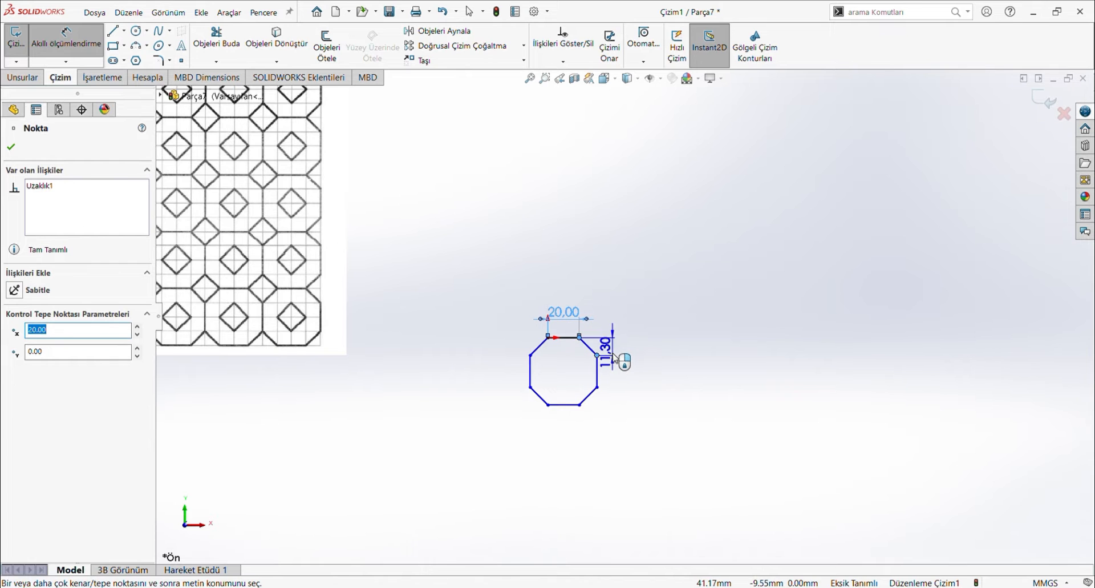
scroll(617, 359, "up", 2)
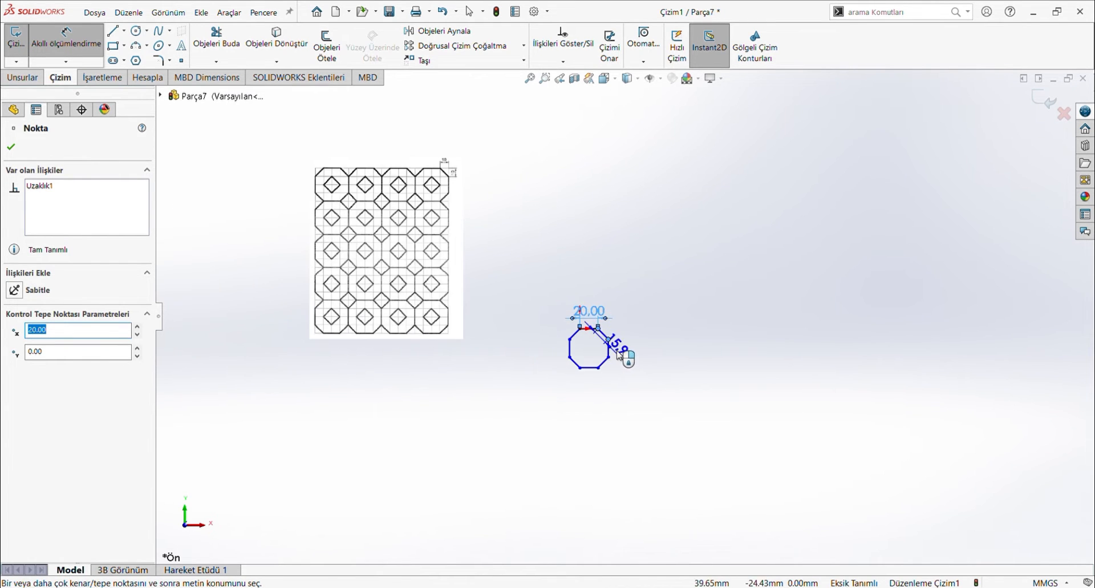
scroll(613, 342, "down", 5)
scroll(607, 318, "down", 3)
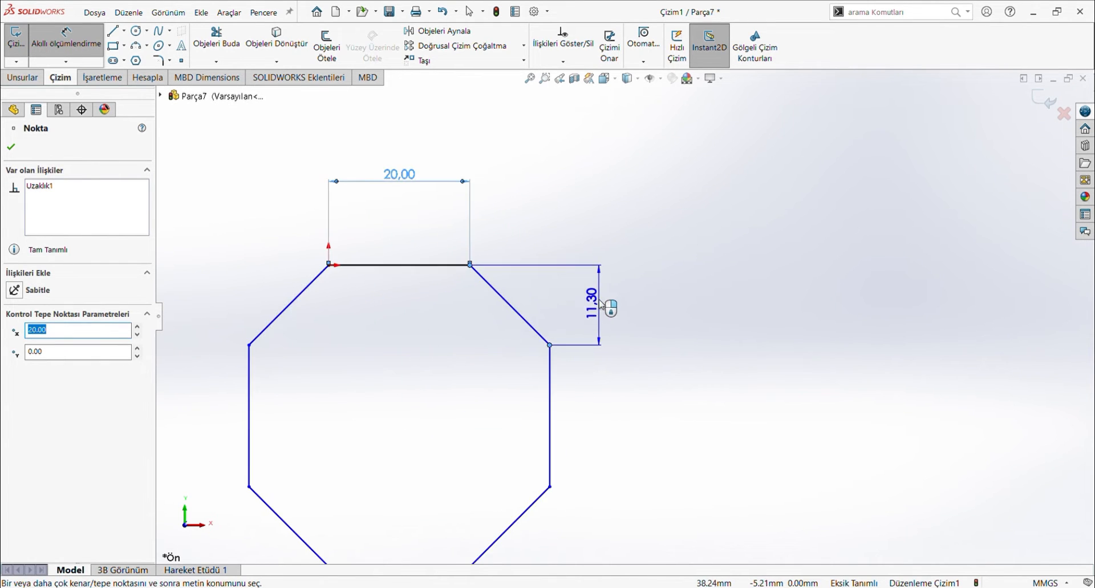
left_click(596, 286)
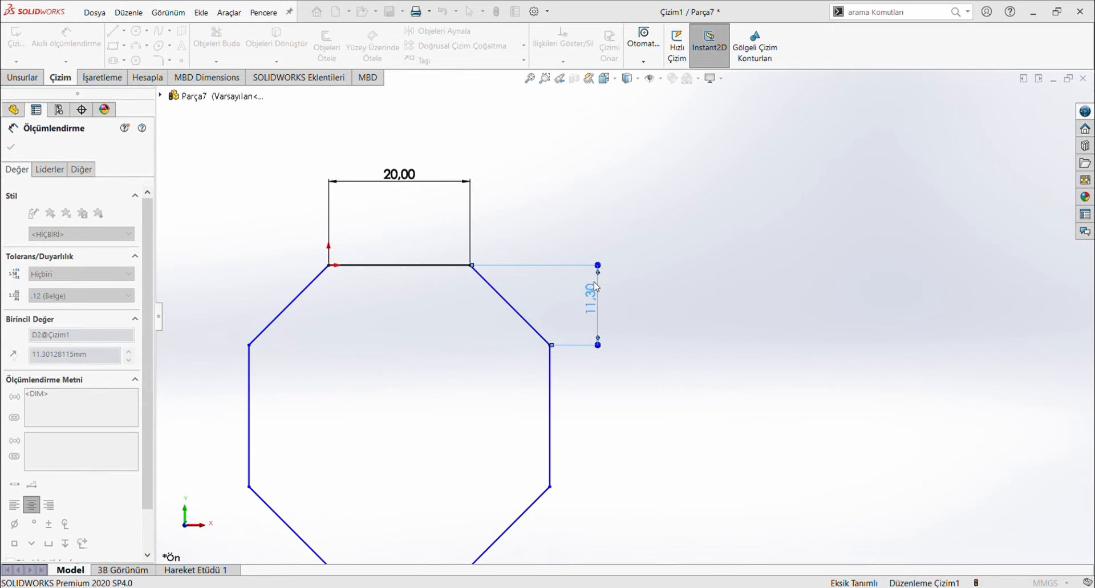
type("10")
key("Return")
Try to dimension the vertical offset between the ends of the octagon's lower-right slanted side.
scroll(583, 344, "down", 1)
scroll(583, 344, "up", 6)
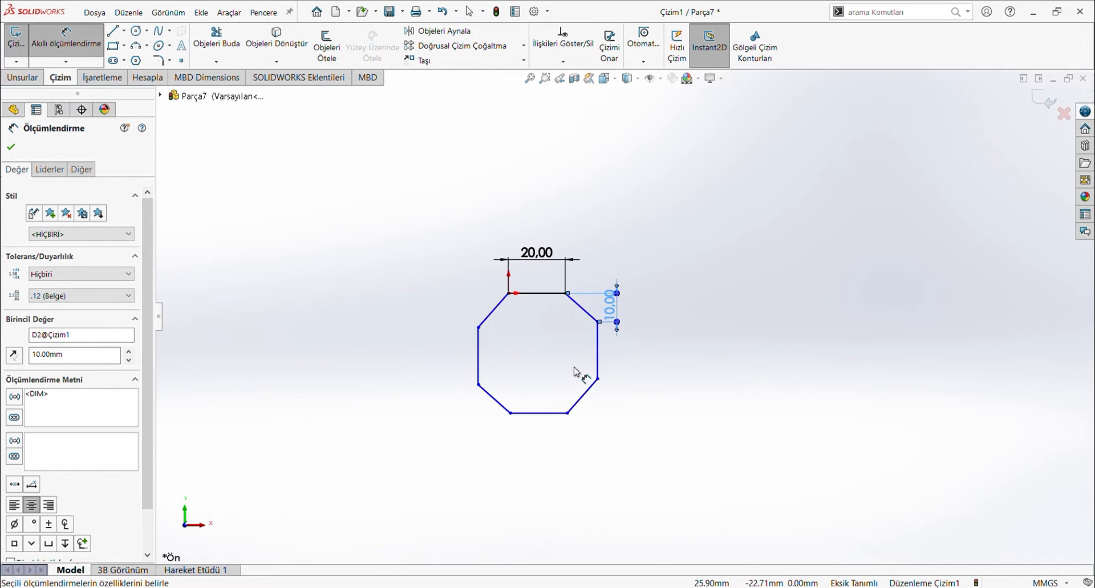
scroll(579, 375, "up", 3)
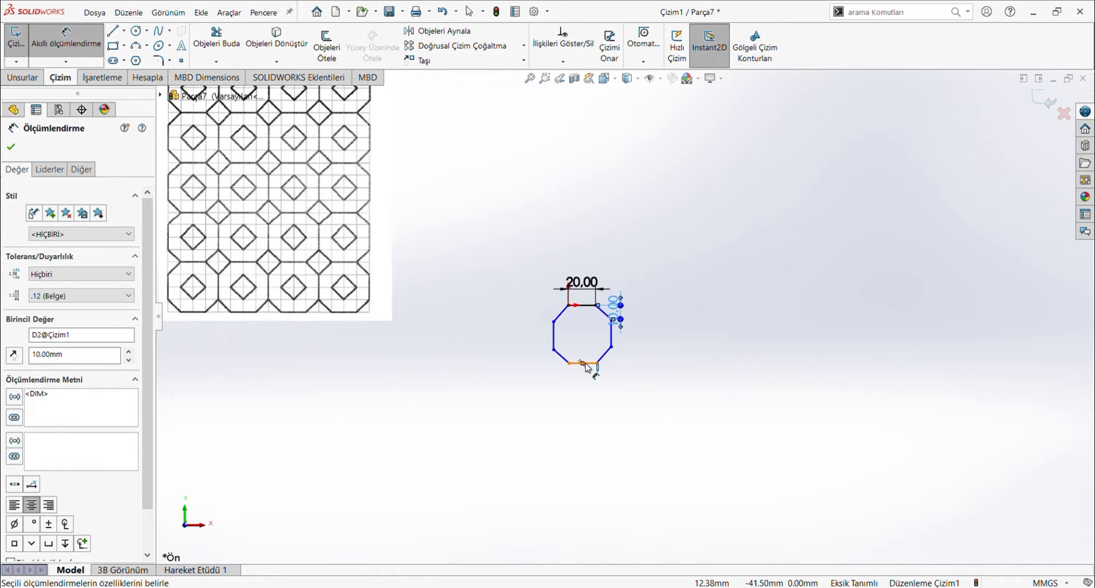
left_click(612, 346)
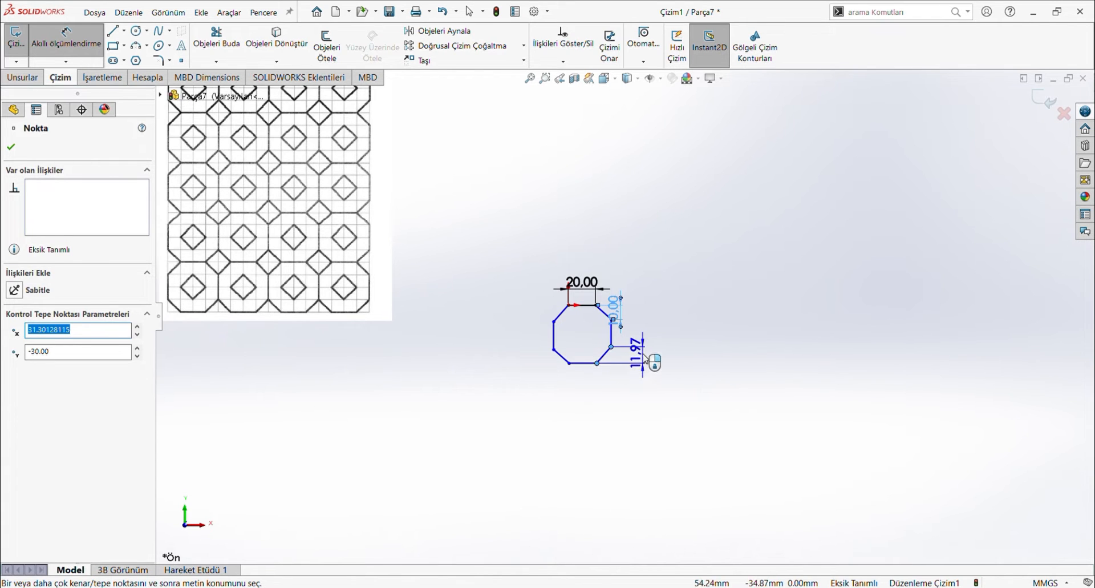
key("Escape")
left_click(607, 316)
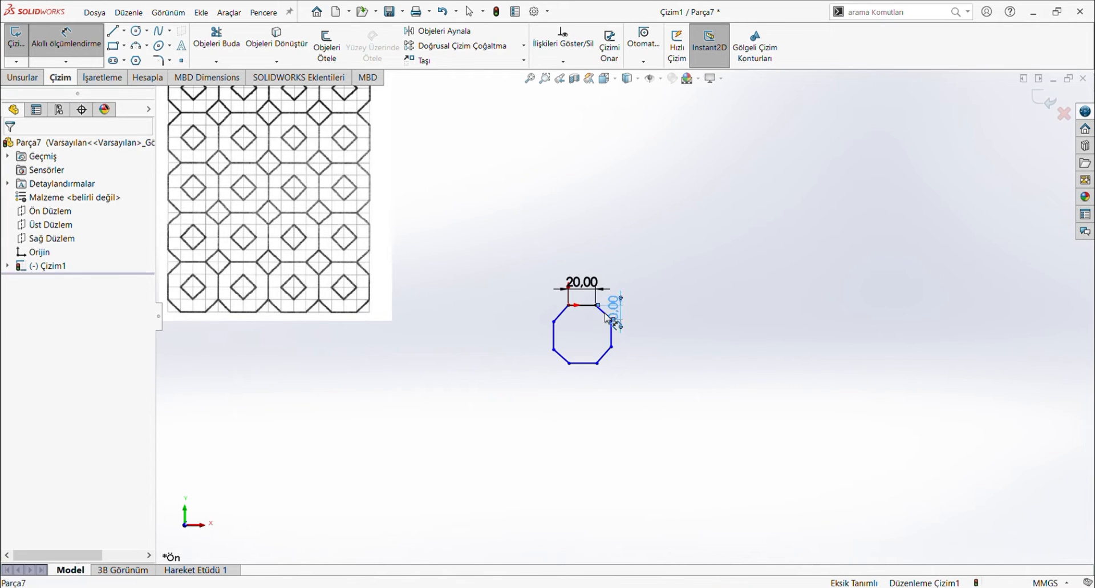
Make the octagon's four slanted sides equal in length.
scroll(634, 342, "down", 5)
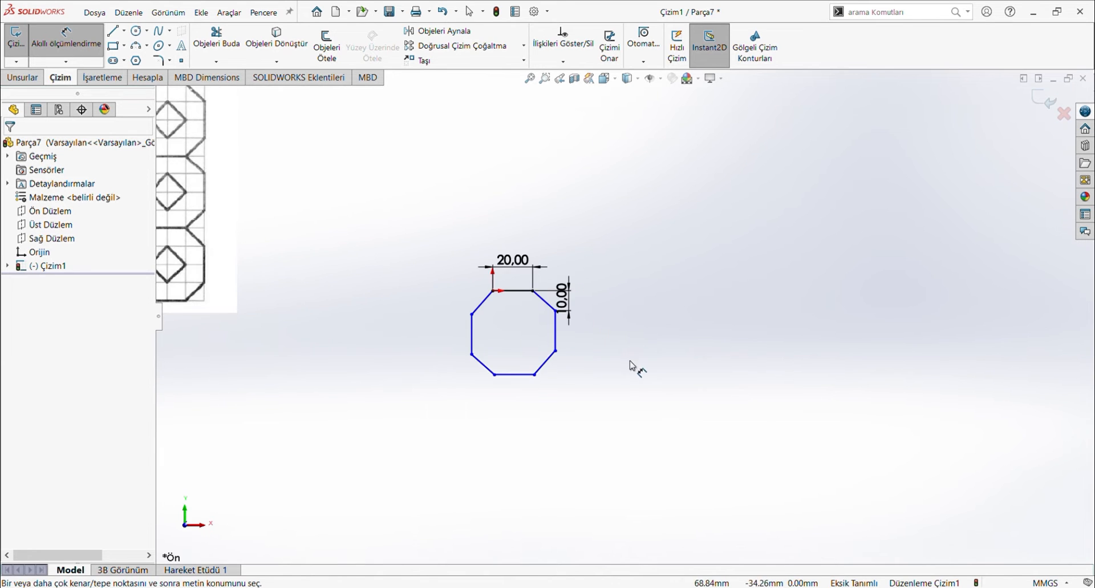
key("Escape")
left_click(541, 290)
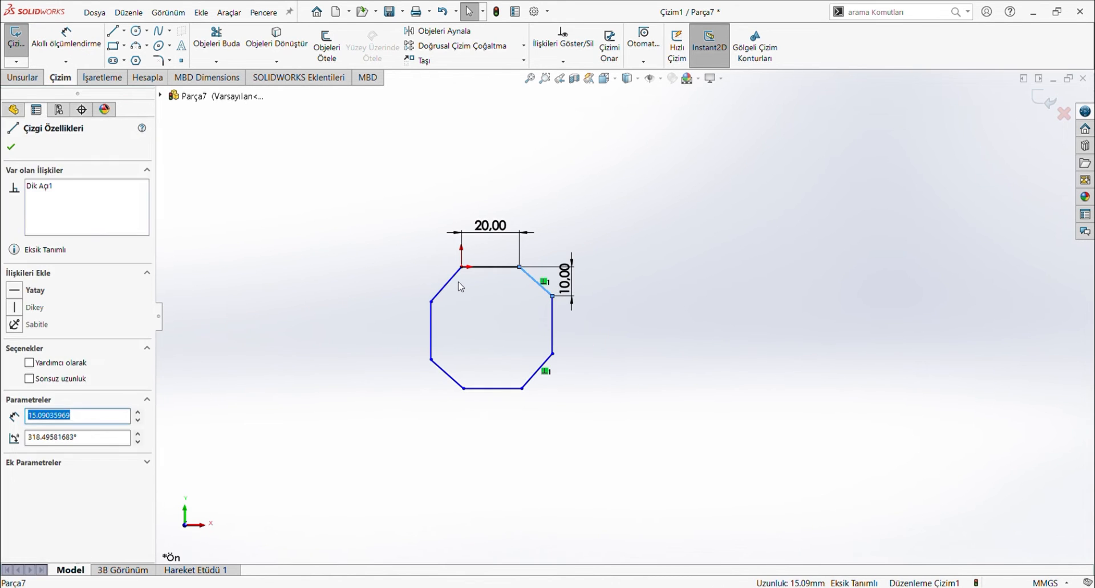
left_click(455, 284, "ctrl")
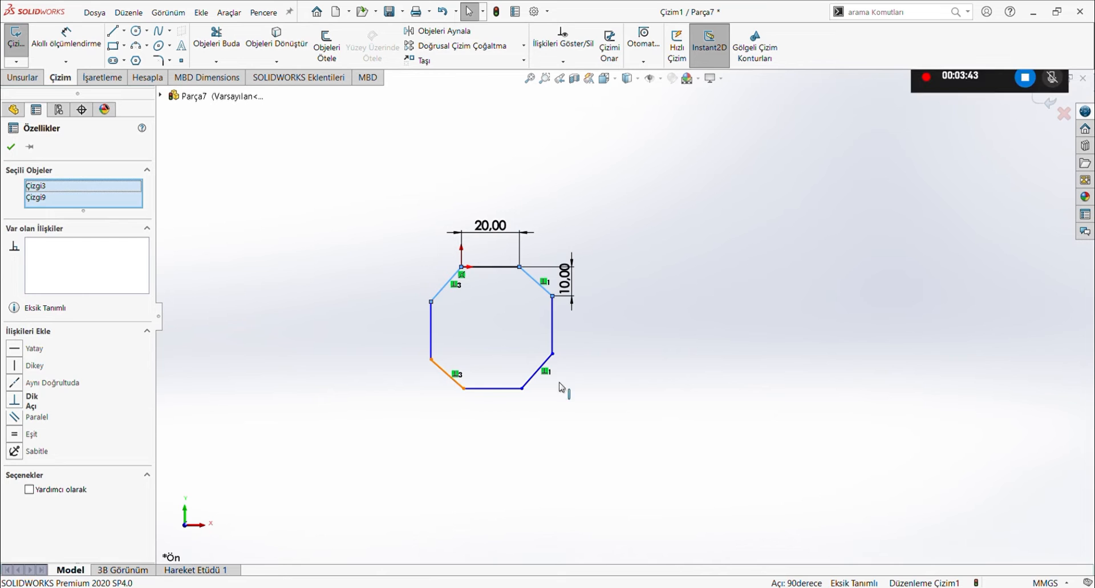
left_click(534, 372, "ctrl")
left_click(447, 373, "ctrl")
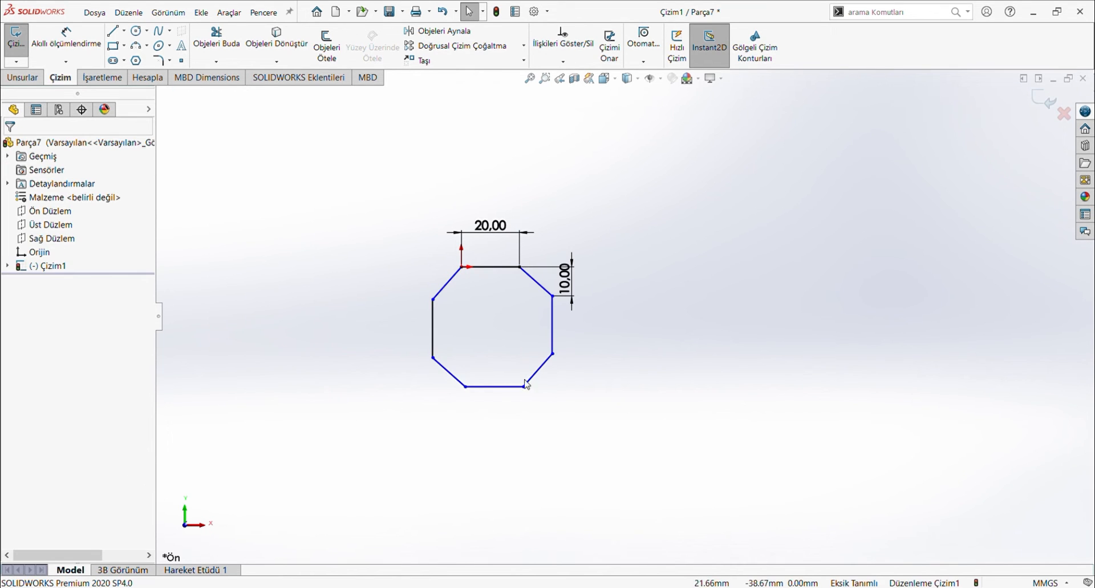
Draw a vertical centerline from the midpoint of the octagon's top side to the midpoint of its bottom side.
scroll(559, 380, "down", 1)
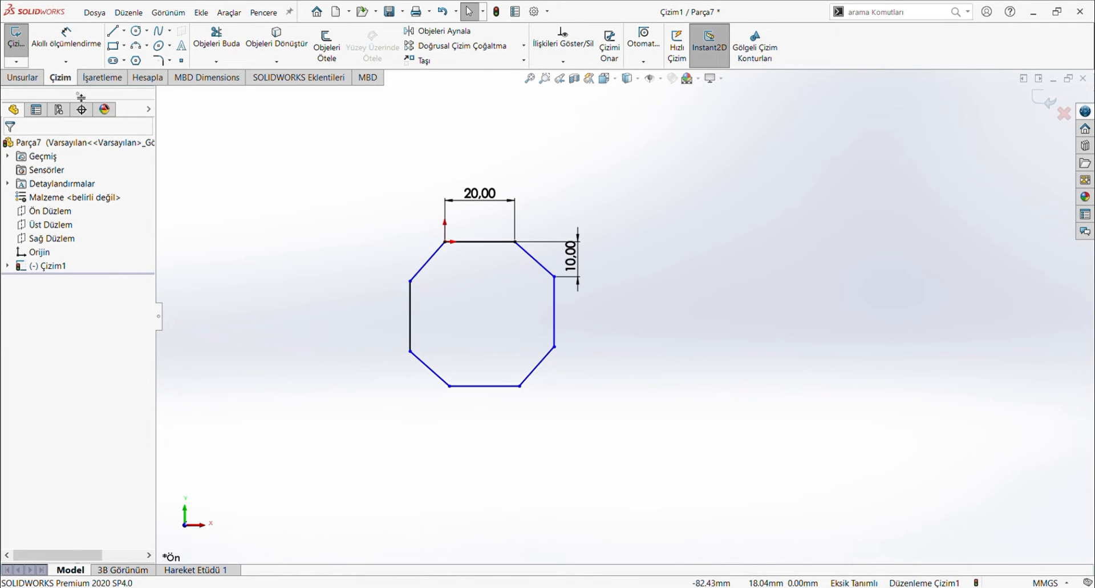
scroll(597, 290, "up", 5)
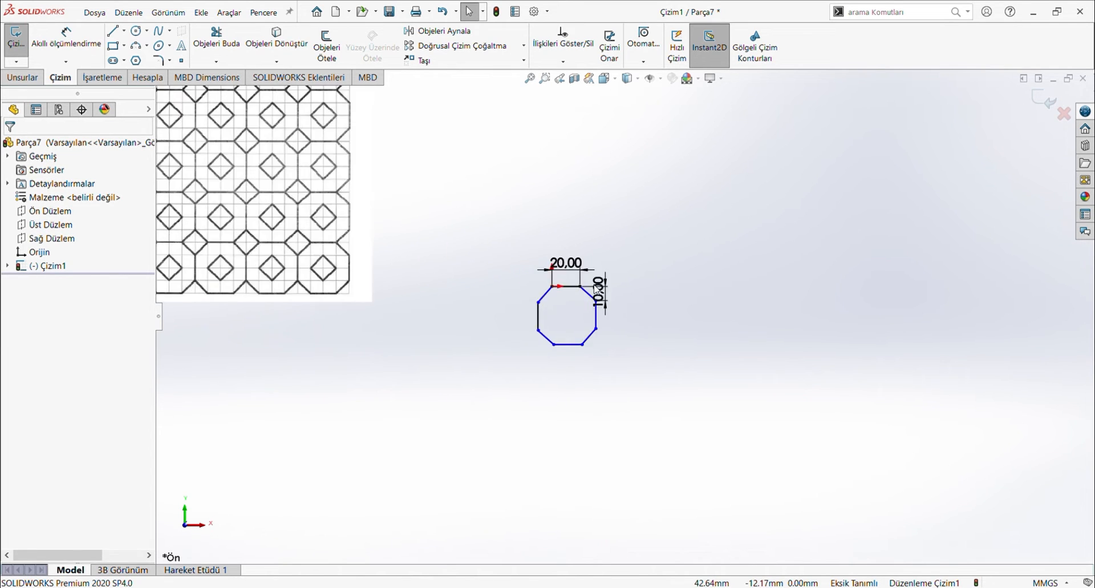
scroll(595, 285, "up", 2)
scroll(591, 280, "up", 1)
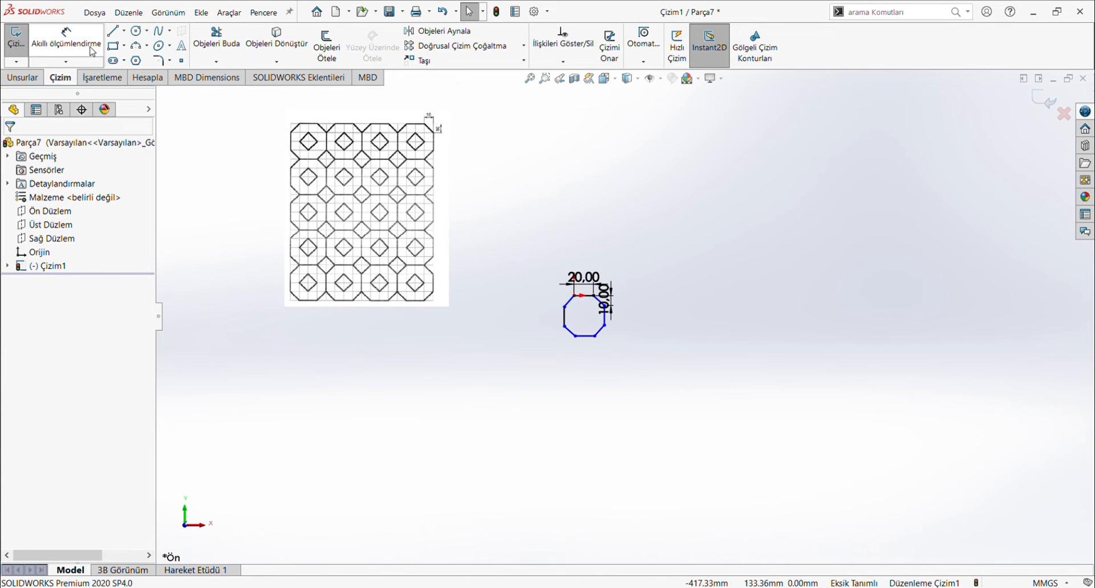
left_click(124, 38)
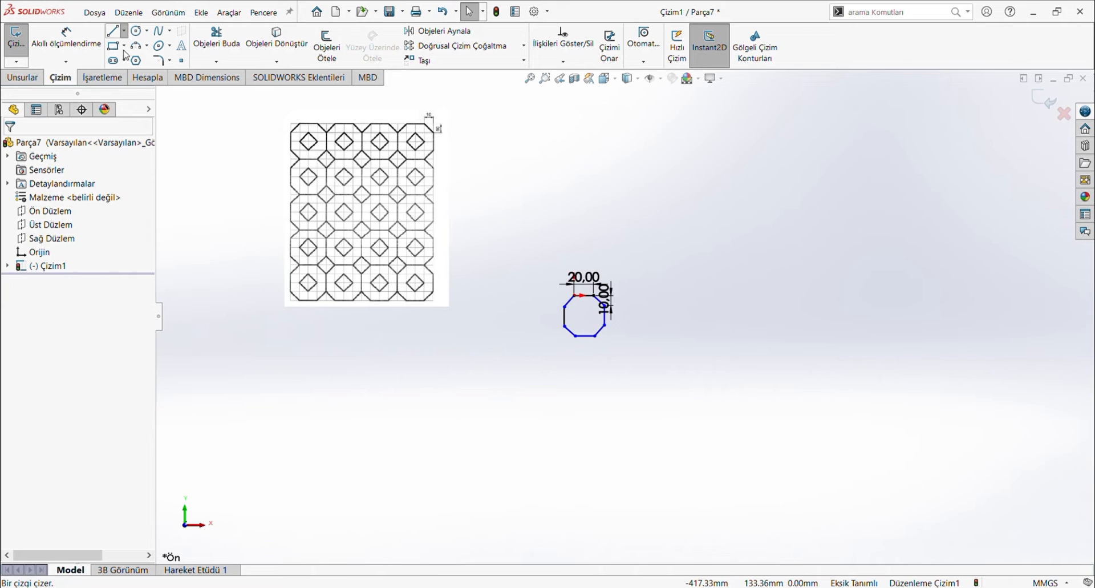
scroll(594, 319, "down", 5)
scroll(545, 291, "down", 2)
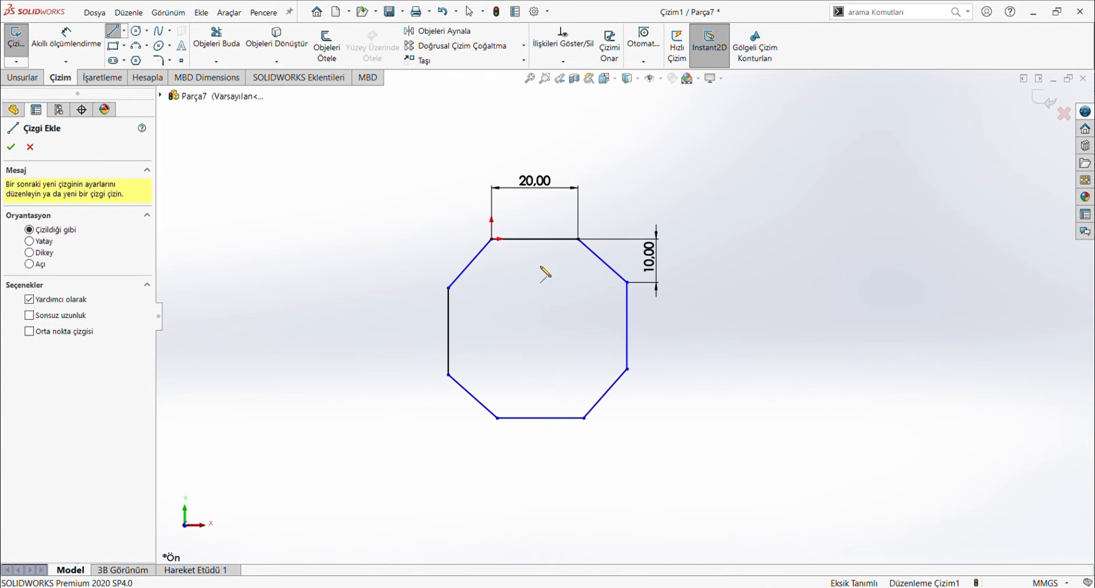
left_click(535, 239)
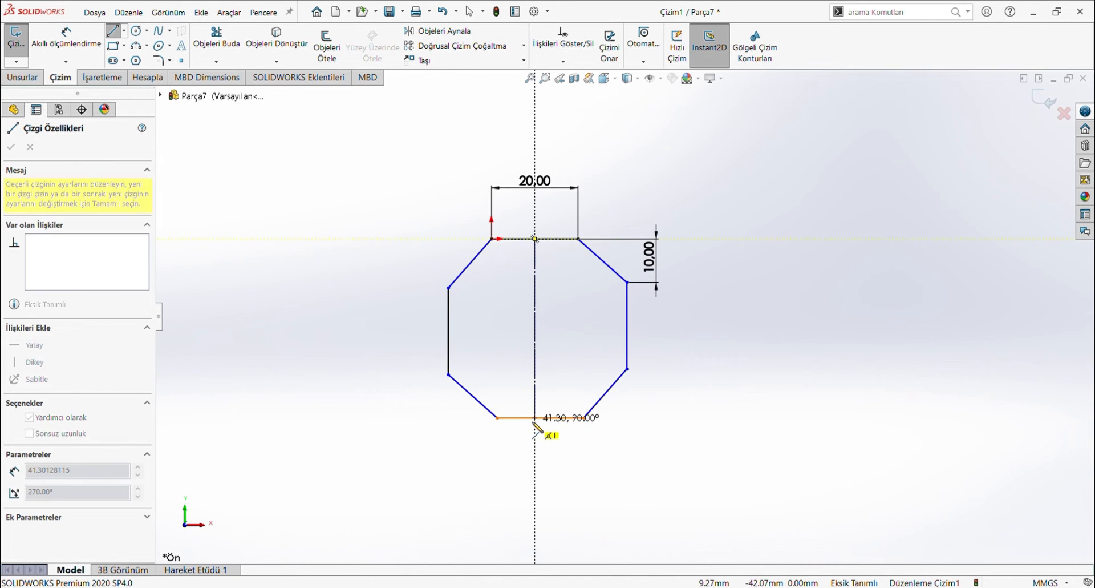
left_click(535, 417)
key("Escape")
key("Escape")
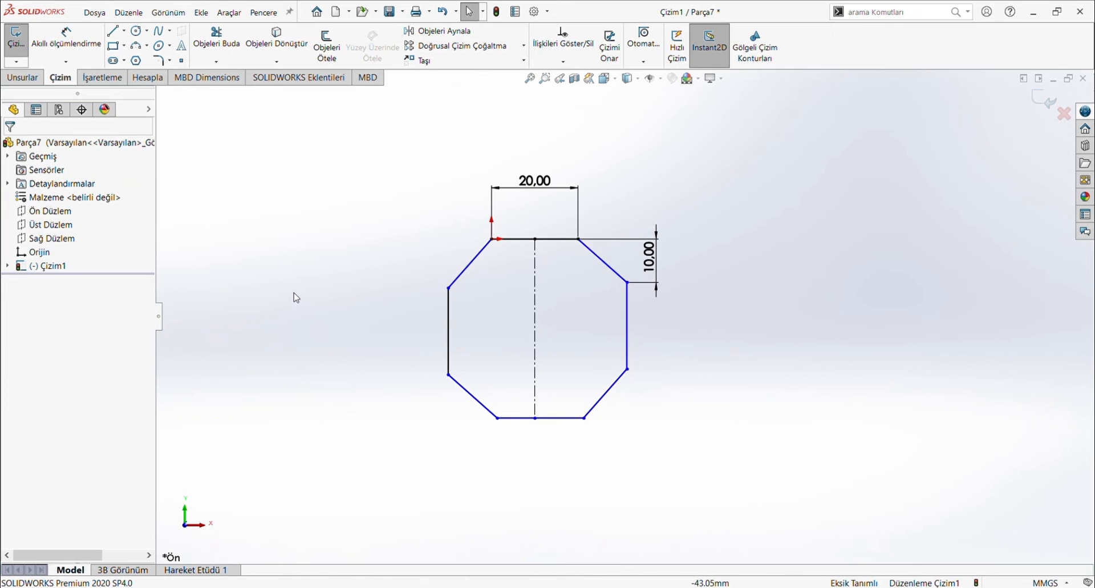
Draw a centerline across the octagon between the midpoints of its left and right vertical sides.
left_click(125, 36)
left_click(448, 330)
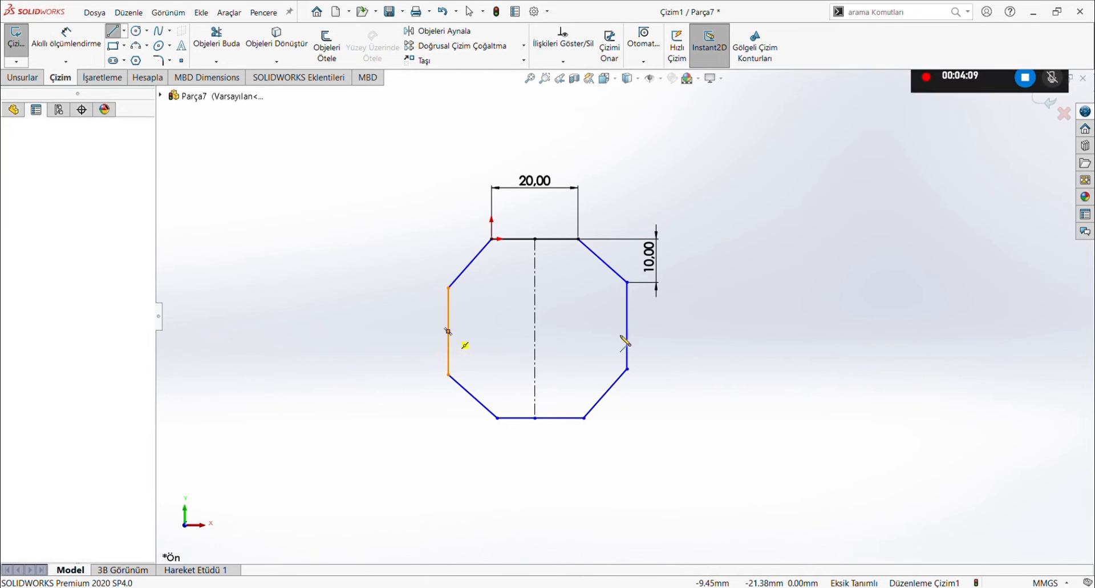
left_click(626, 325)
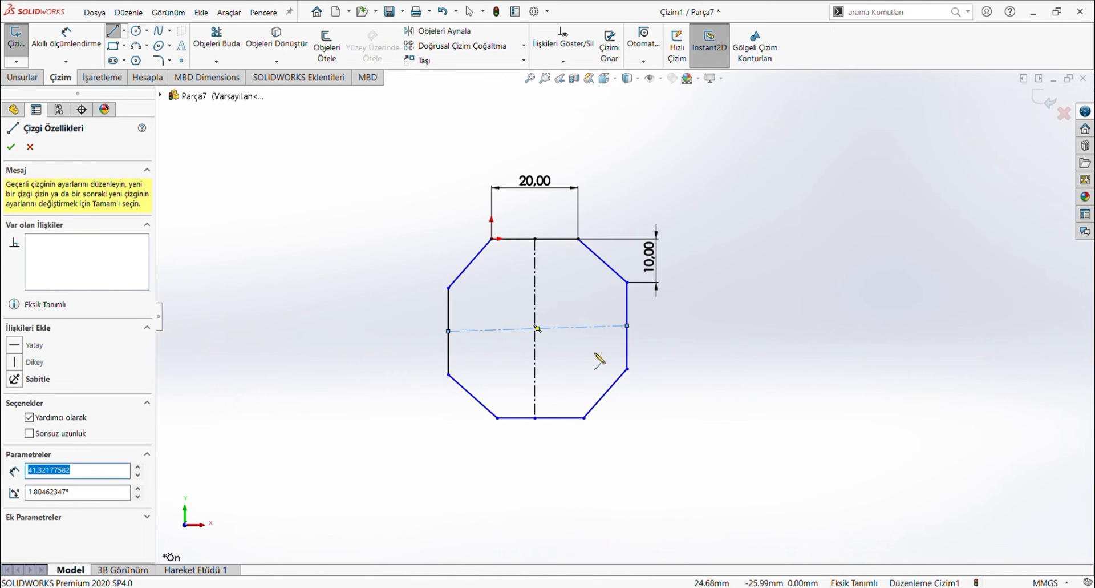
key("Escape")
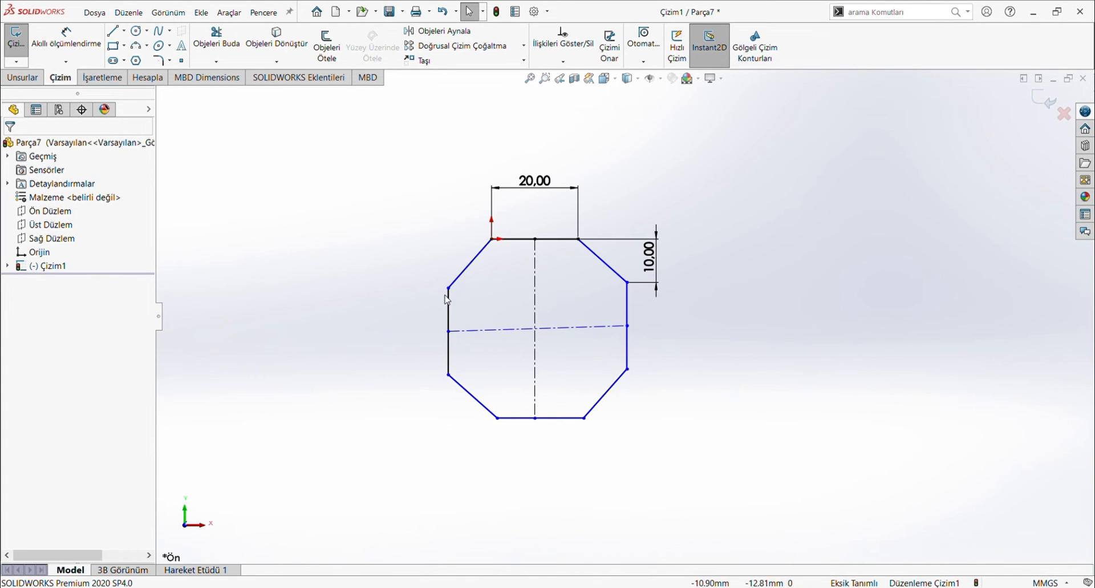
Add an equal relation between the octagon's left and right vertical sides.
left_click(448, 314)
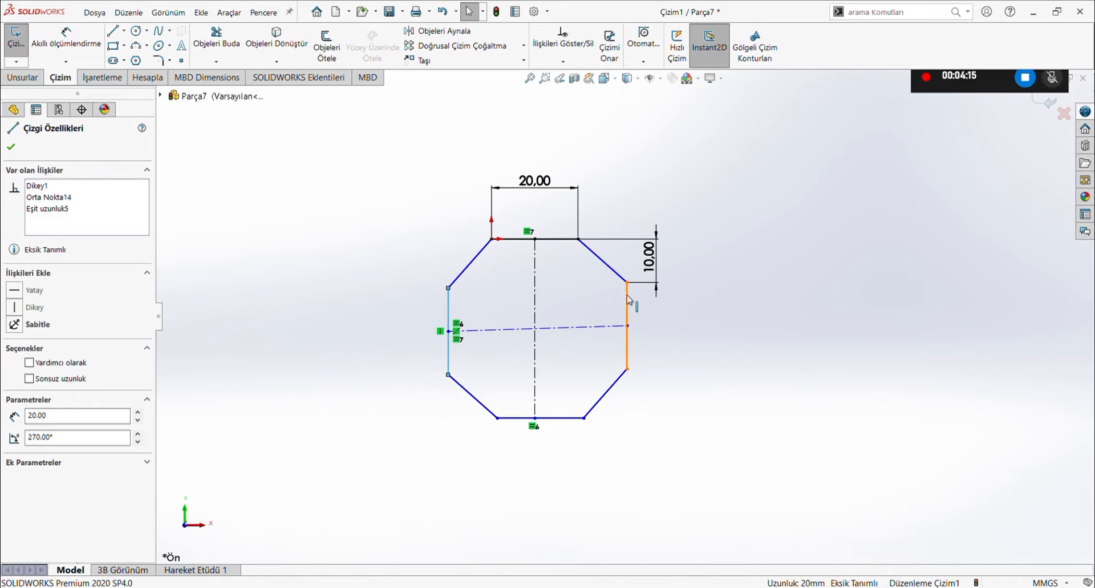
left_click(626, 326, "ctrl")
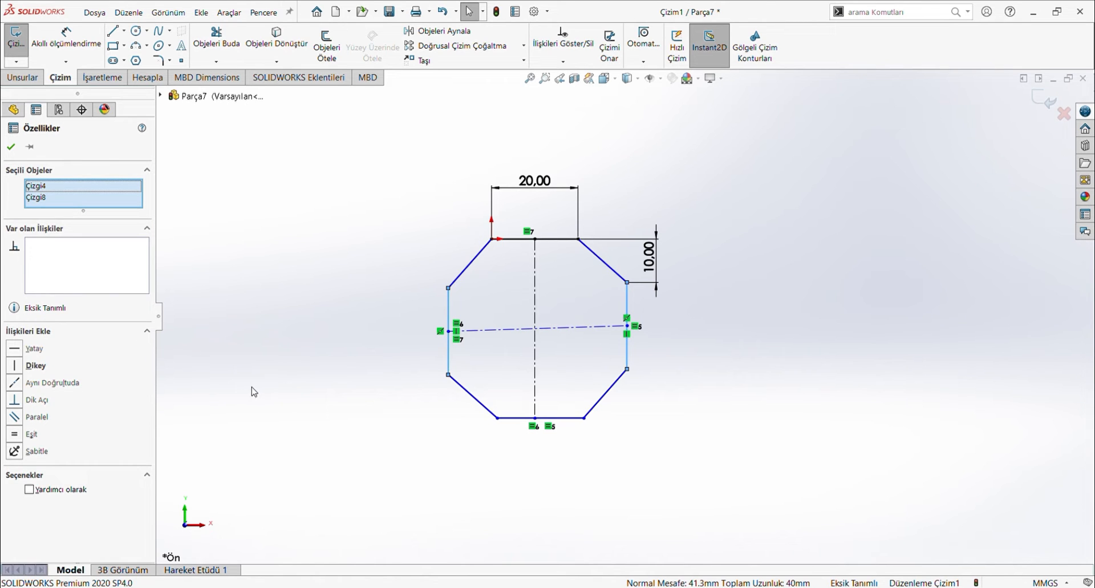
left_click(16, 434)
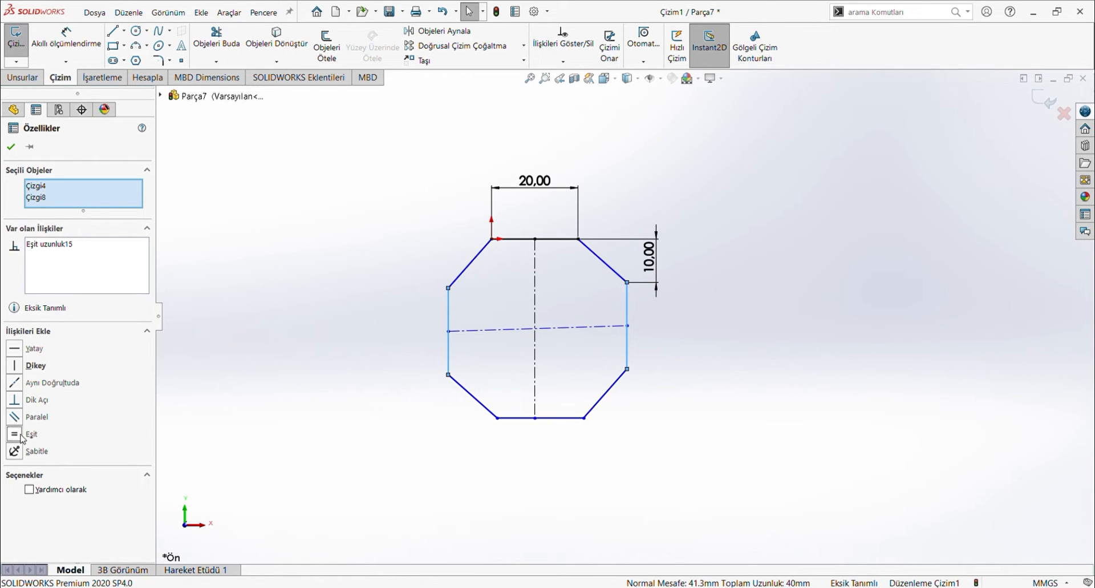
left_click(321, 338)
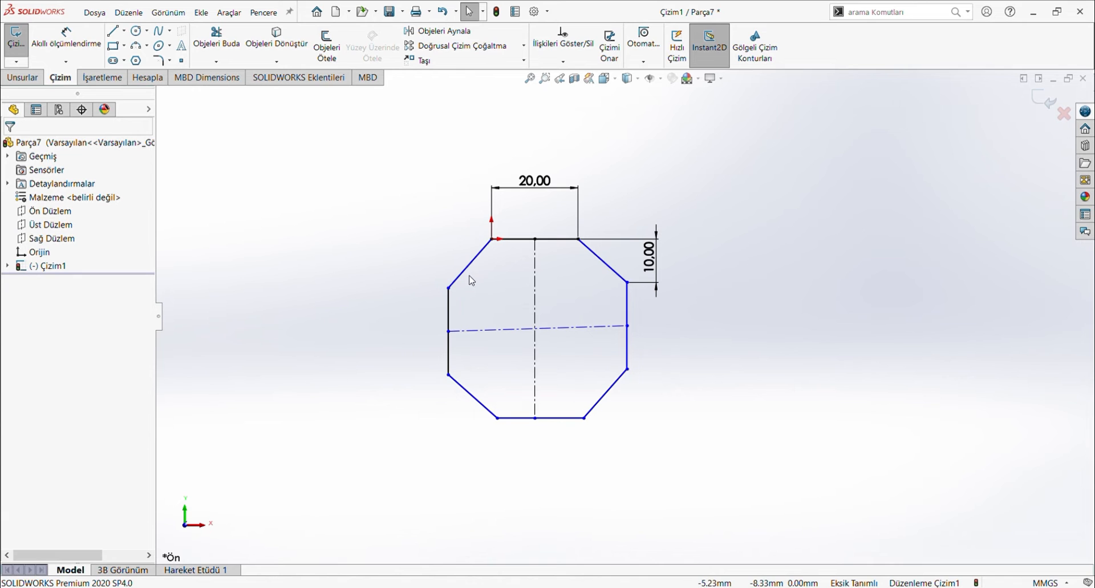
Dimension the vertical offset between the ends of the octagon's upper-left slanted side and set it to 10 mm.
left_click(67, 40)
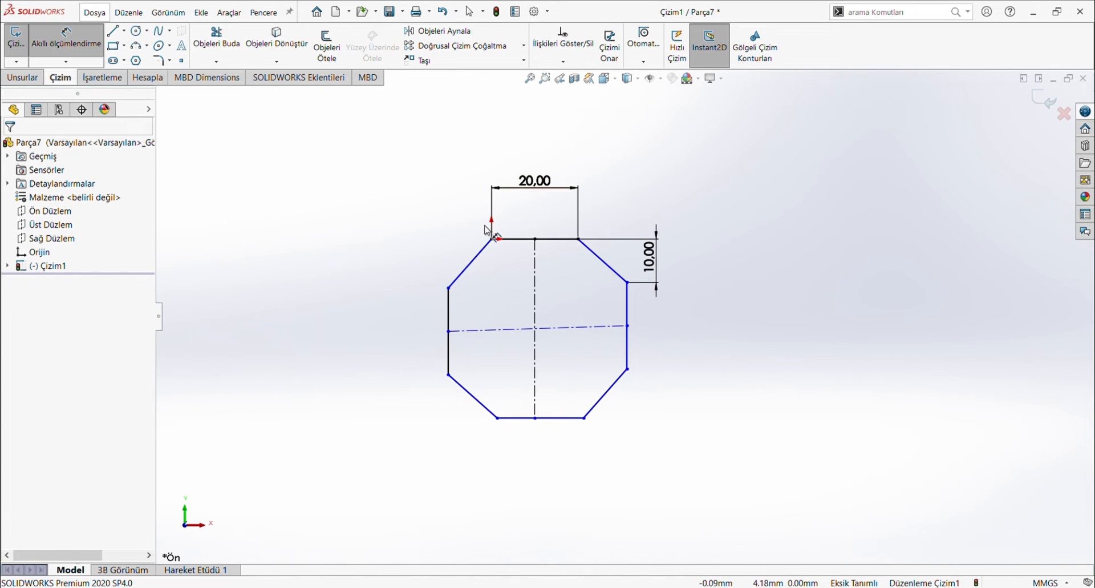
left_click(492, 240)
left_click(448, 289)
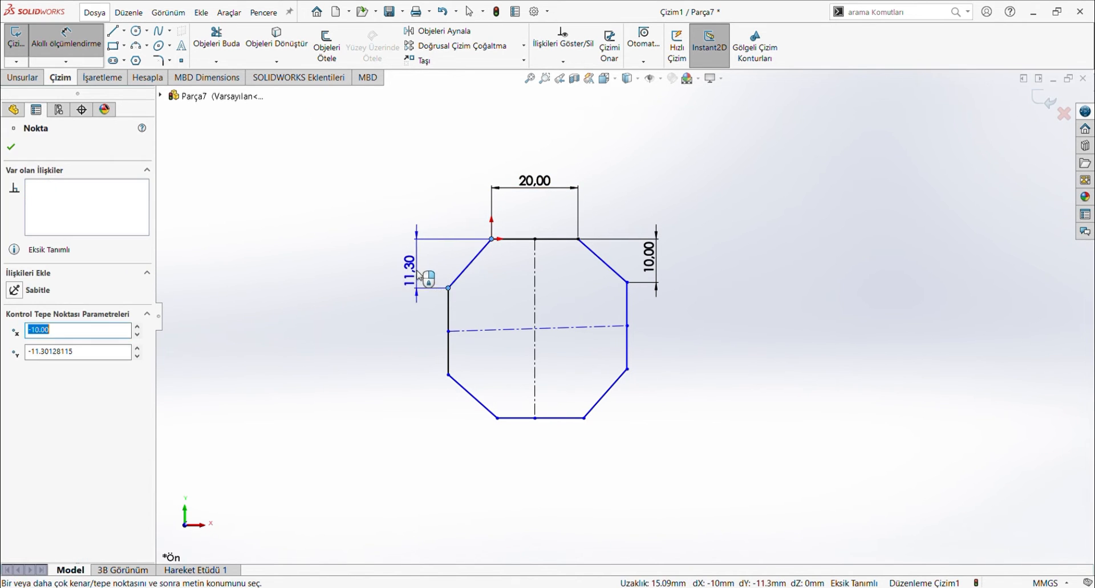
left_click(413, 265)
left_click(389, 228)
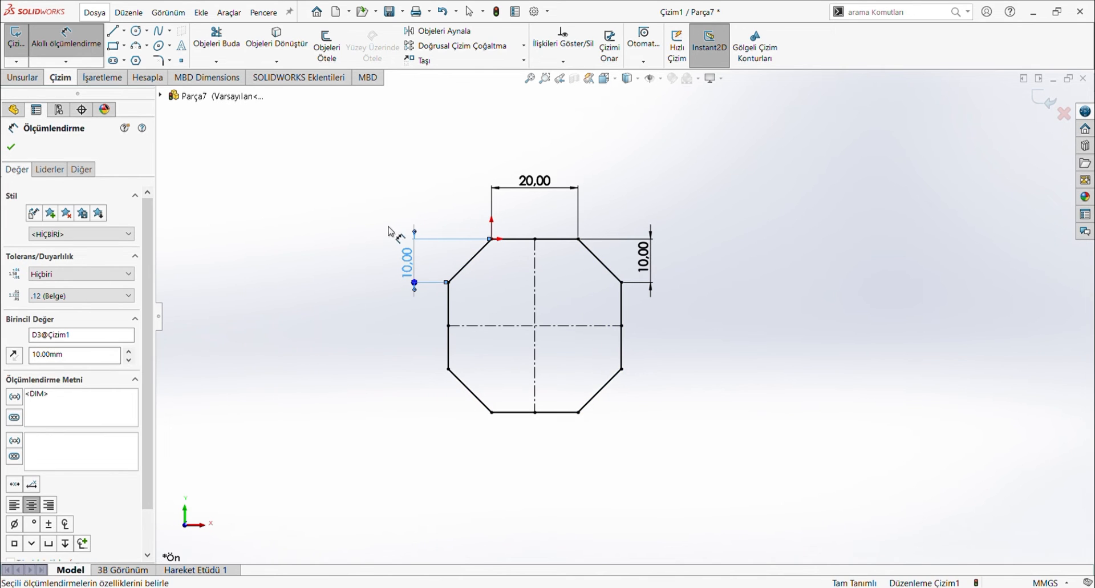
key("Escape")
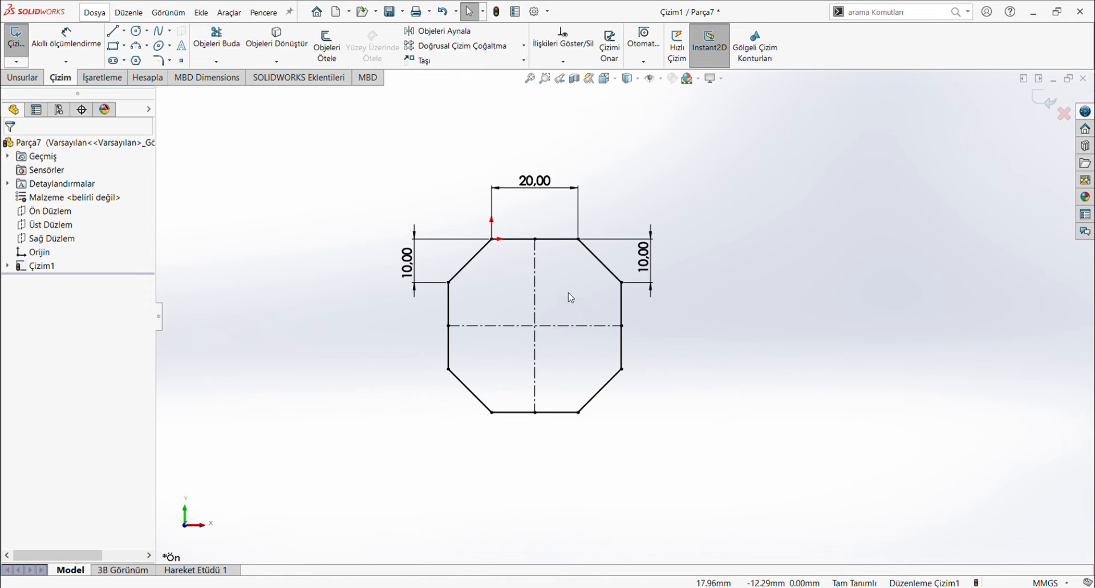
Sketch a closed four-line diamond about 20 mm wide and 25 mm tall inside the octagon, with its corners on the two centerlines.
left_click(114, 31)
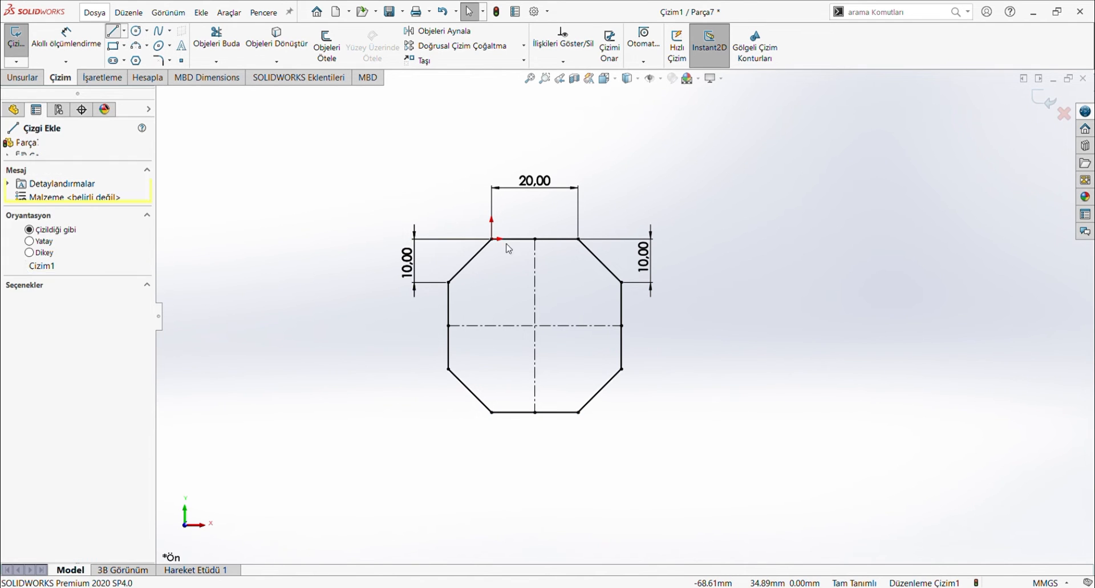
left_click(491, 325)
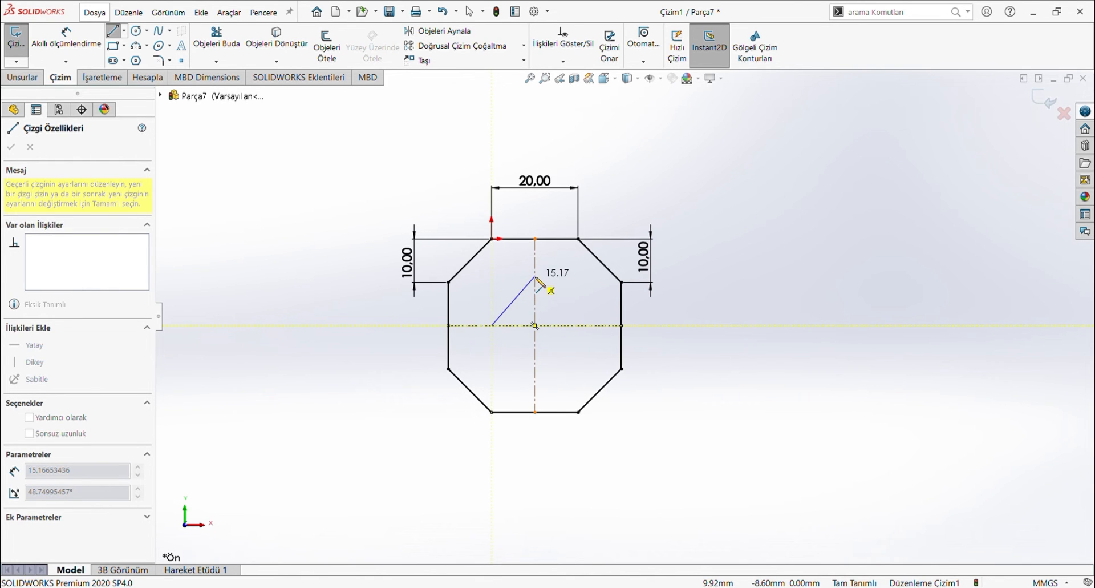
left_click(535, 276)
left_click(578, 325)
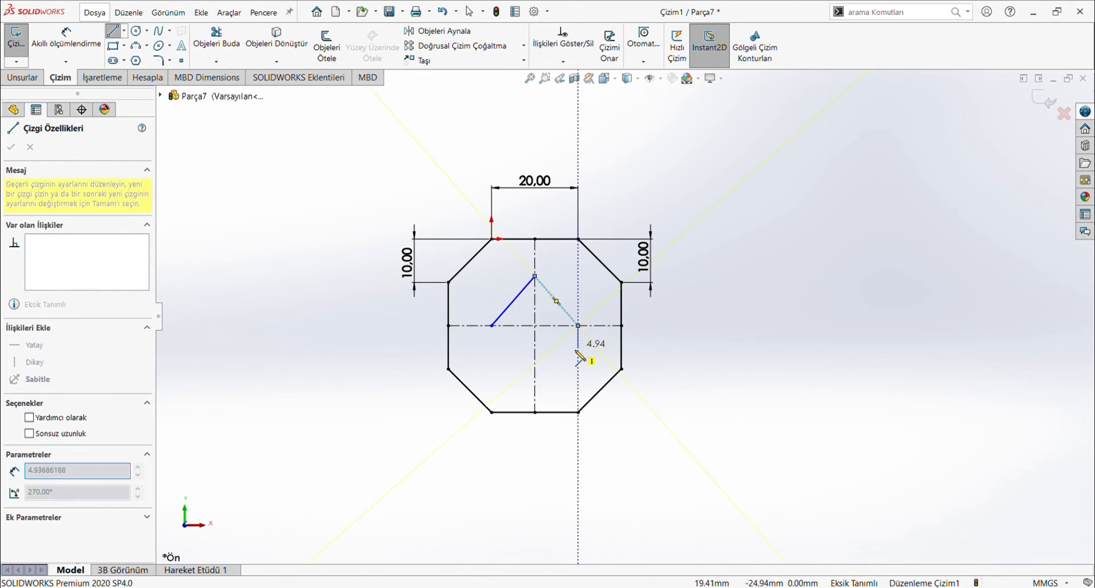
left_click(535, 384)
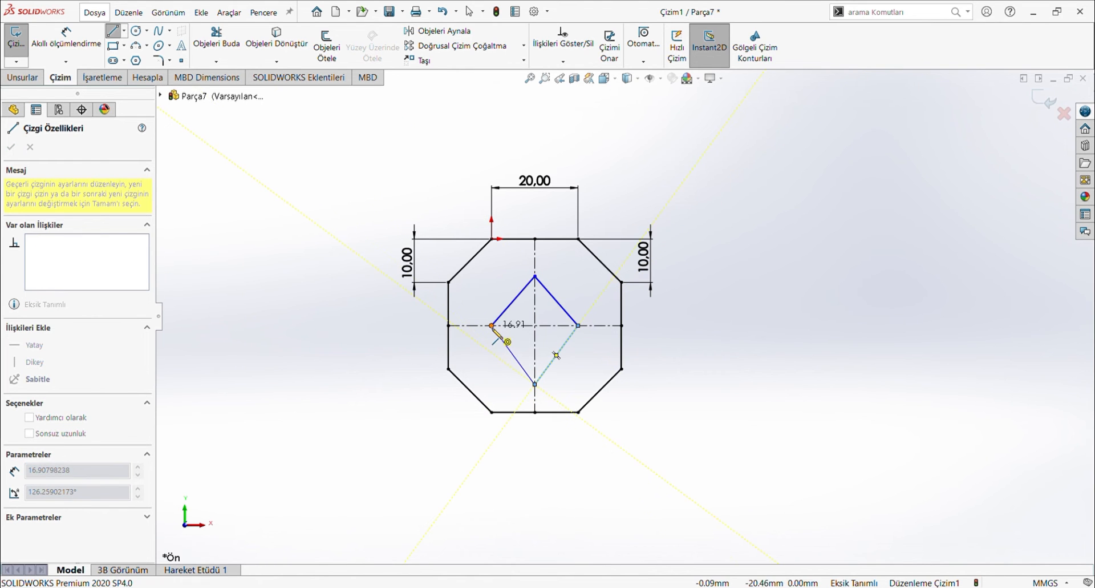
left_click(492, 325)
key("Escape")
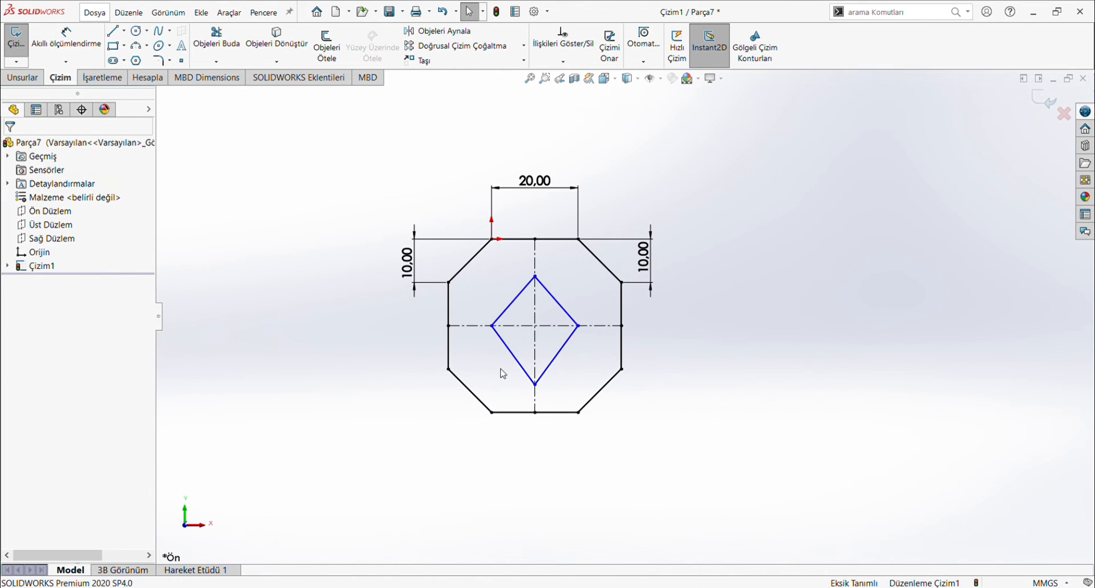
Dimension the distance from the diamond's left corner to the midpoint of the octagon's left side as 10 mm.
left_click(65, 42)
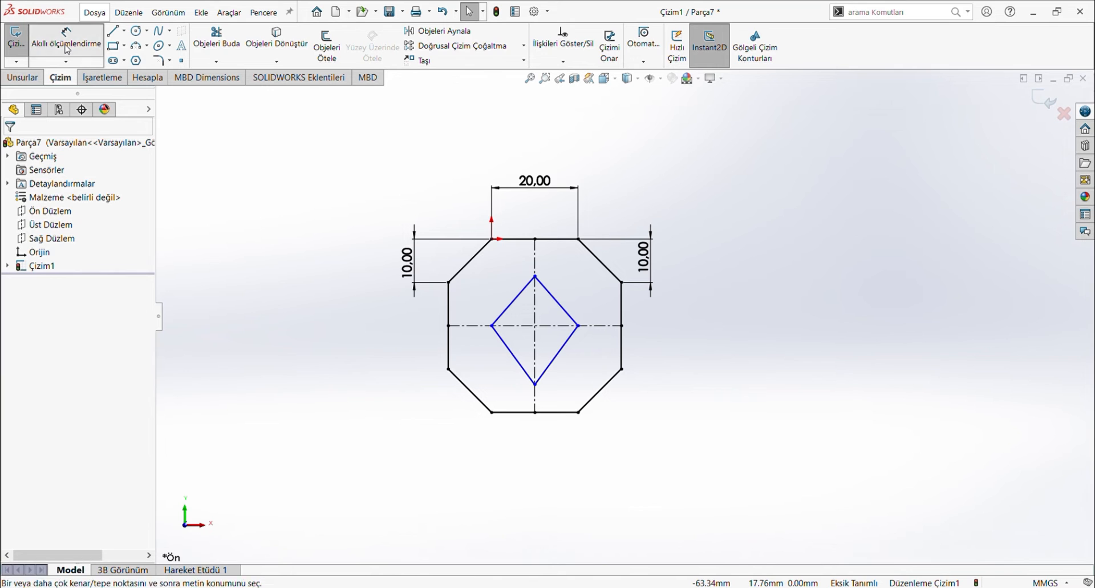
left_click(491, 325)
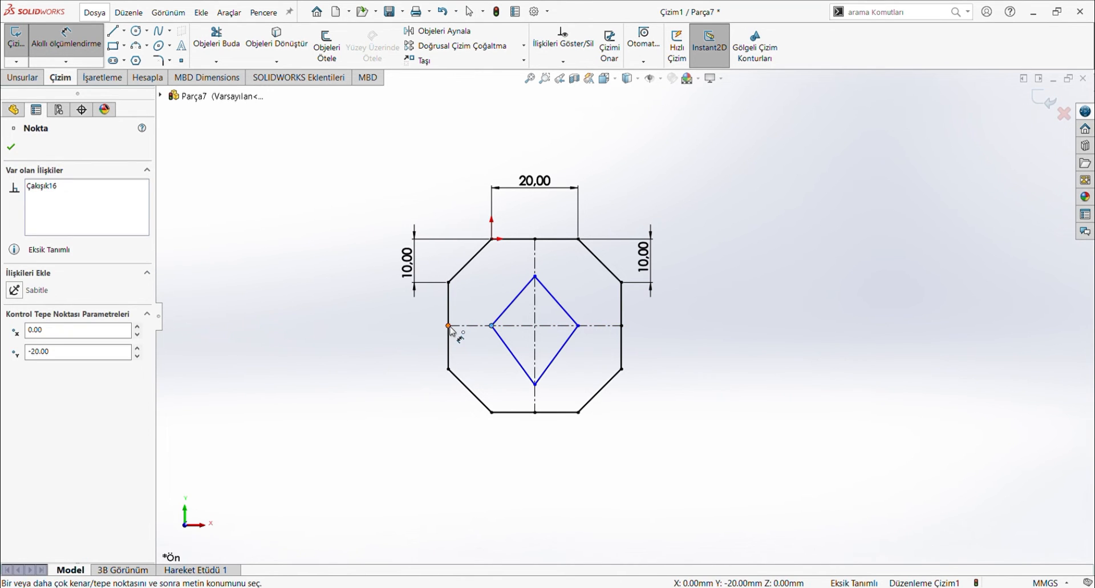
left_click(449, 326)
left_click(472, 308)
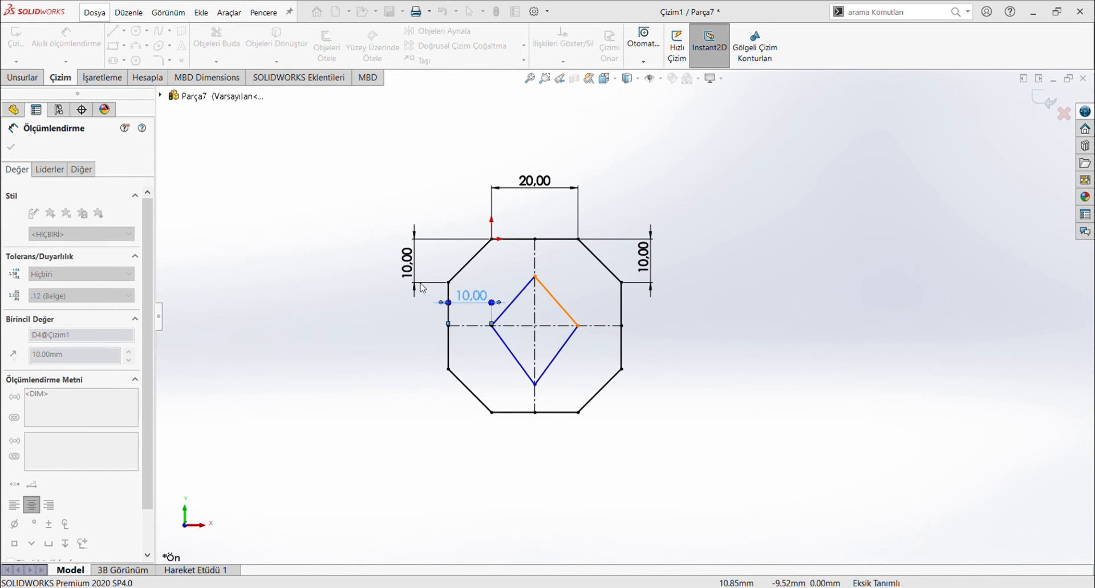
Dimension the distance from the diamond's top corner to the midpoint of the octagon's top side and set it to 10 mm.
left_click(535, 277)
left_click(537, 239)
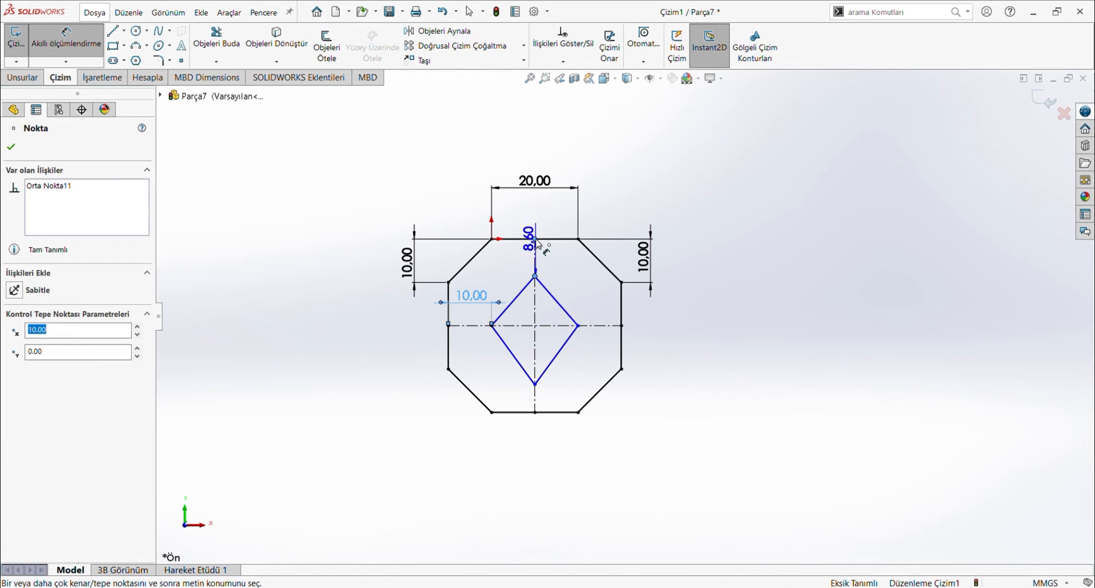
left_click(557, 254)
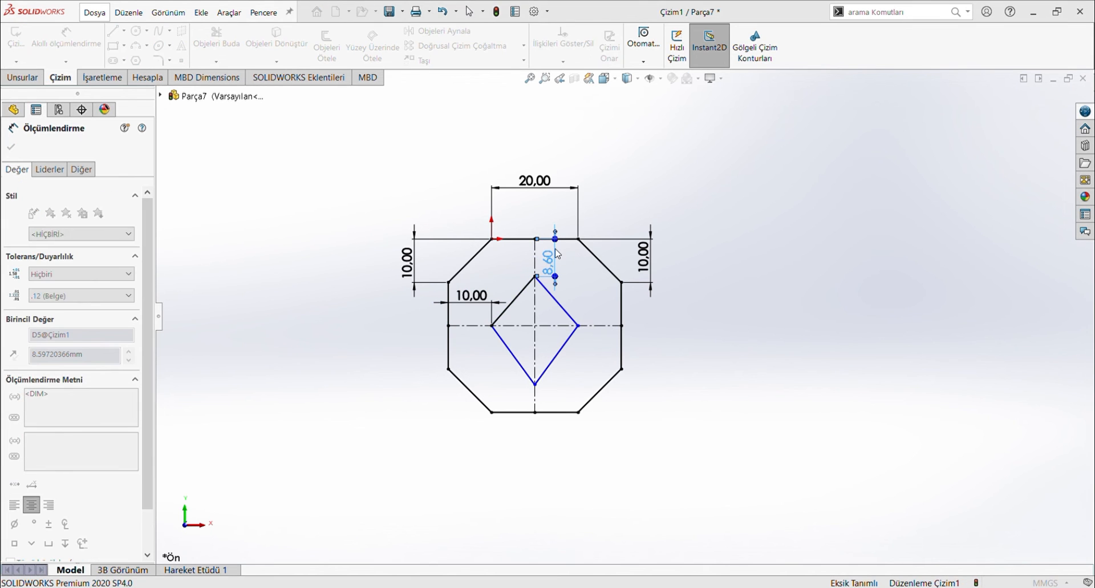
type("10")
key("Return")
Dimension the distance from the diamond's right corner to the midpoint of the octagon's right side as 10 mm.
left_click(579, 326)
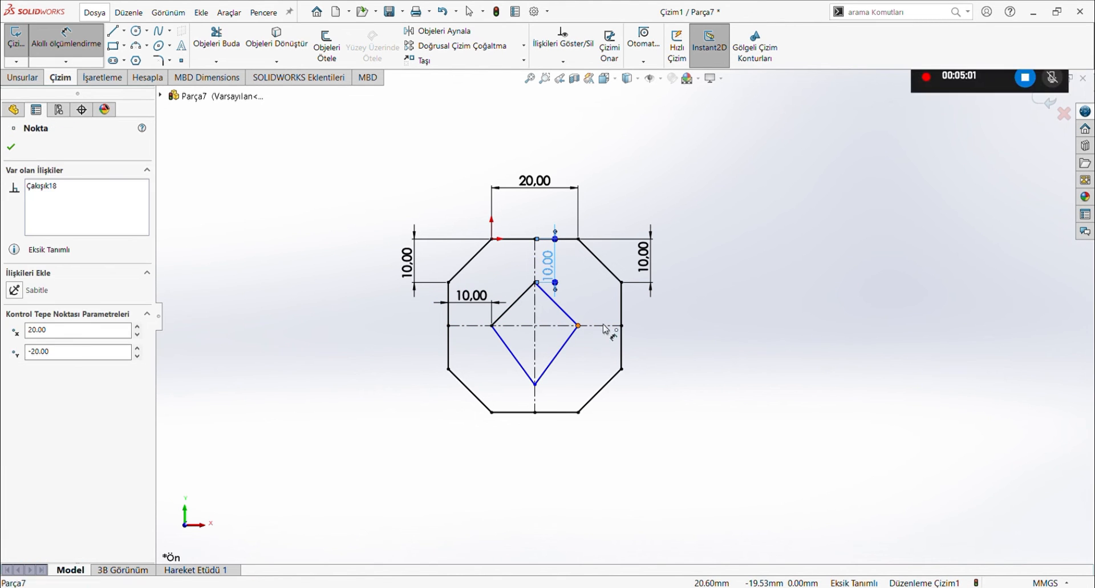
left_click(622, 326)
left_click(598, 309)
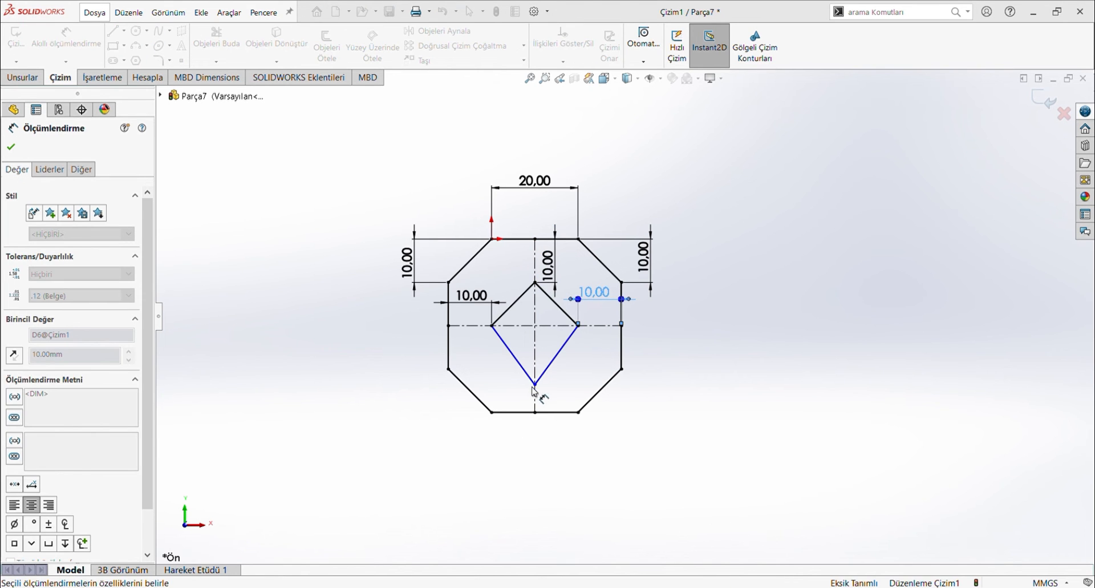
Dimension the distance from the diamond's bottom corner to the midpoint of the octagon's bottom side and set it to 10 mm.
left_click(535, 384)
left_click(537, 413)
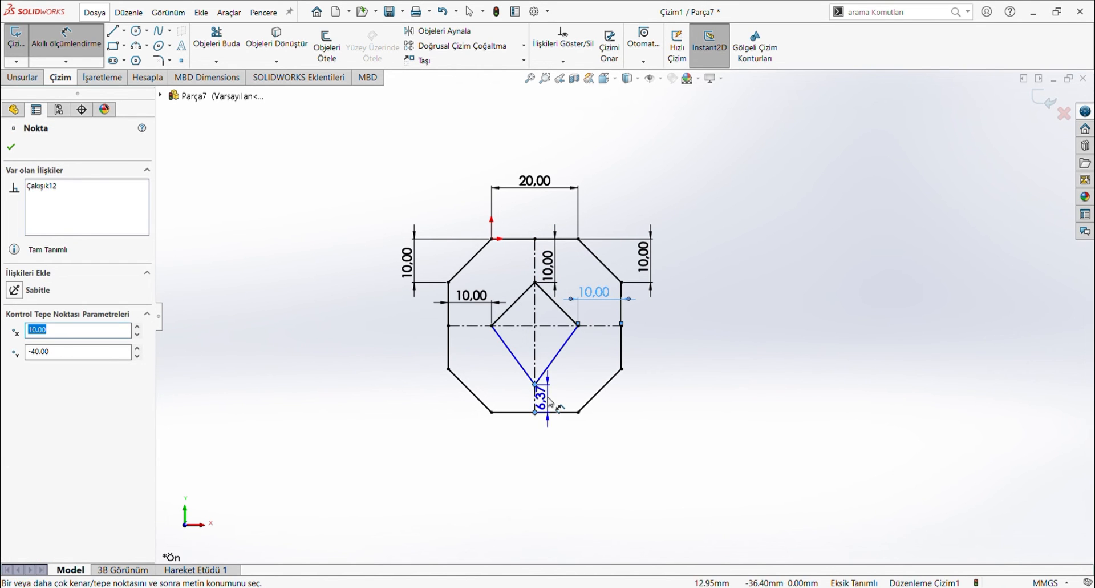
left_click(548, 399)
type("10")
key("Return")
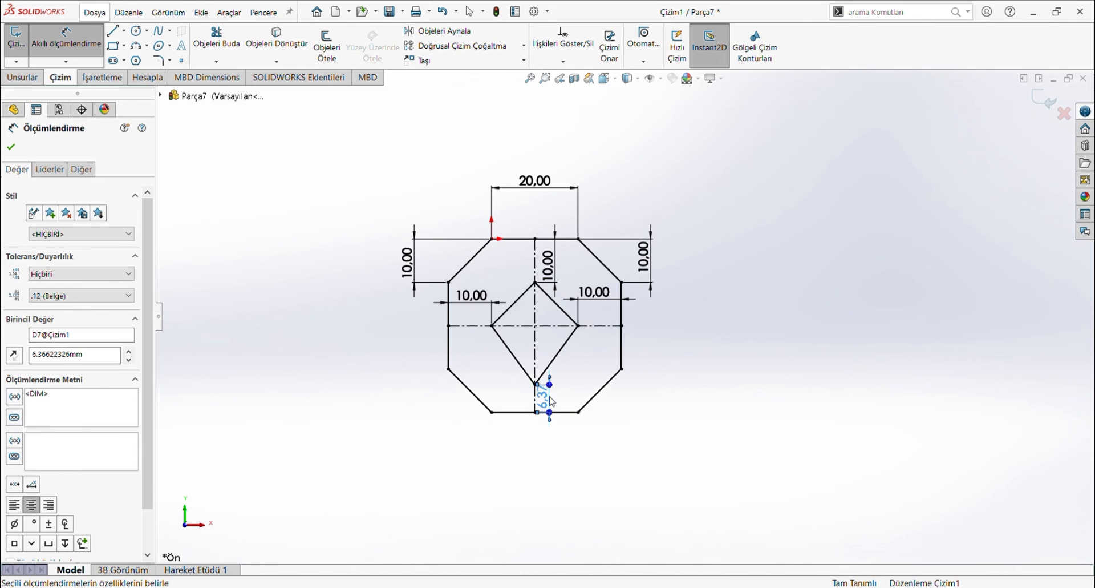
key("Escape")
key("Escape")
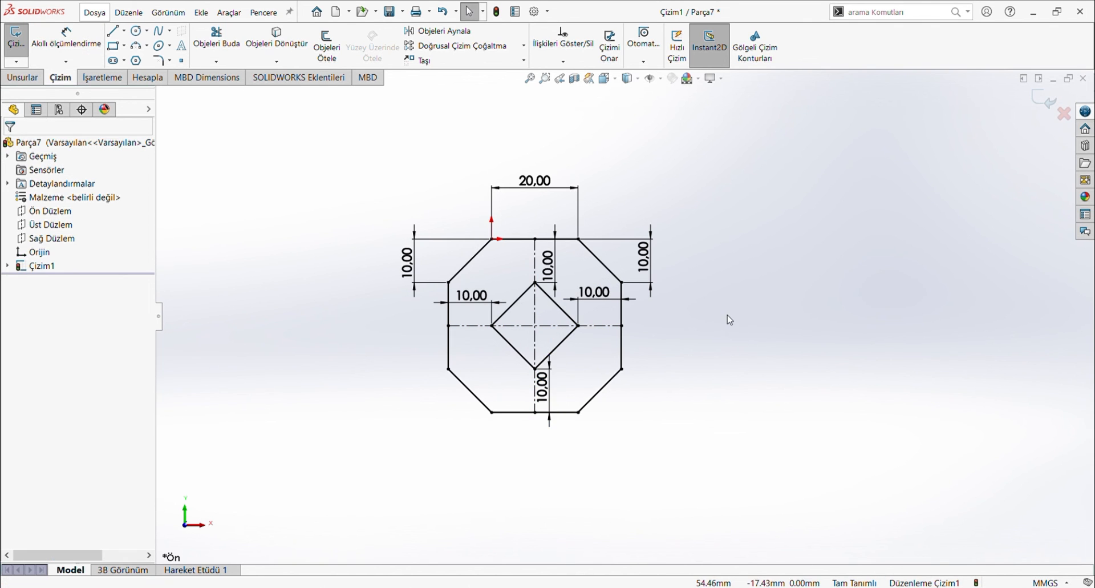
Hide the sketch dimensions in the graphics view.
scroll(731, 313, "up", 2)
left_click(661, 82)
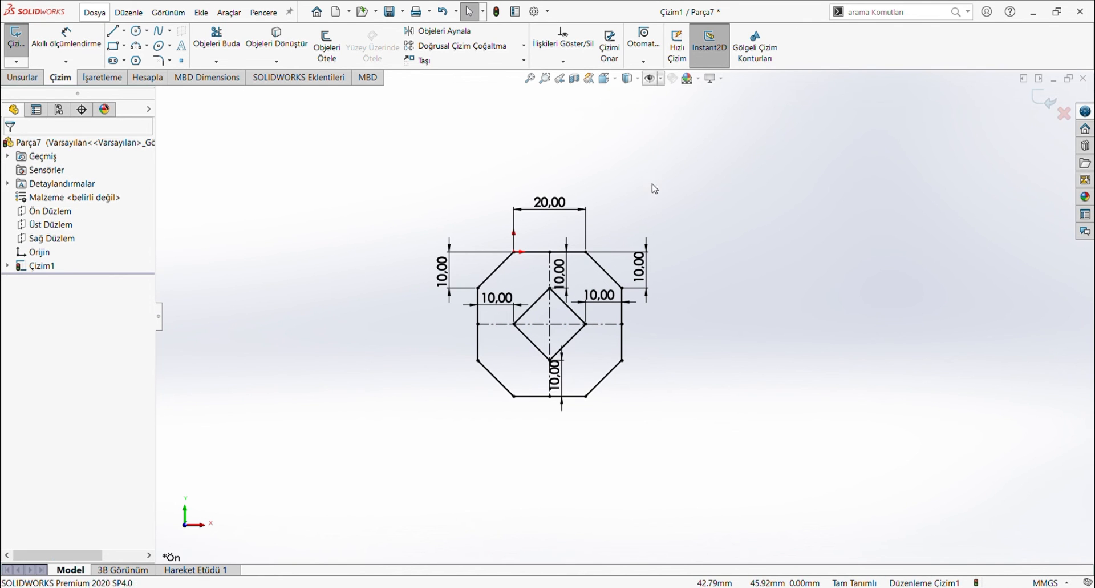
left_click(652, 185)
scroll(736, 306, "up", 5)
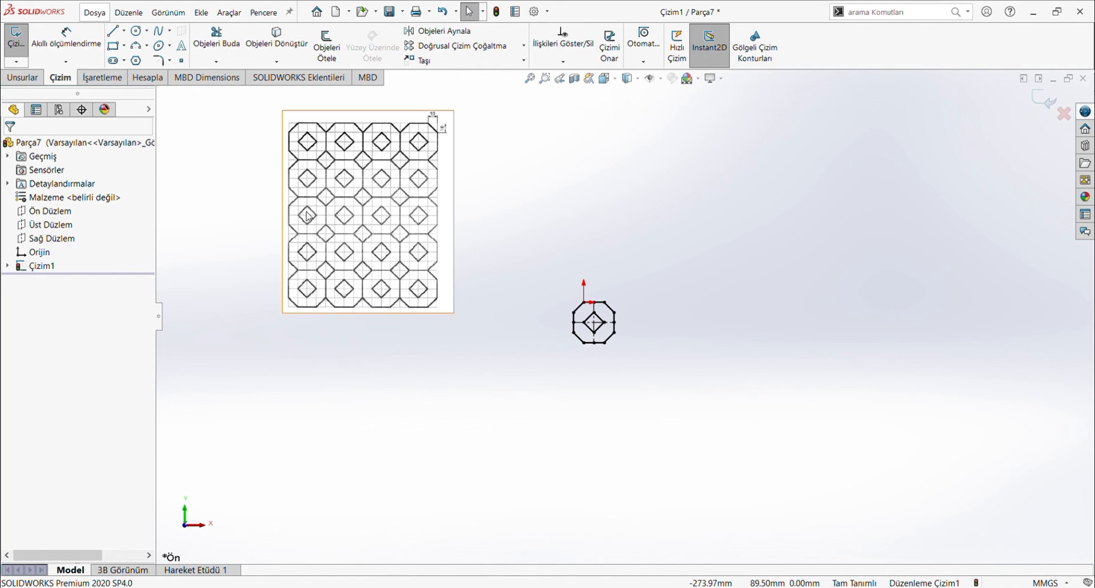
Set up a linear sketch pattern of the octagon's top side along the X axis with 4 instances spaced 40 mm apart.
left_click(511, 48)
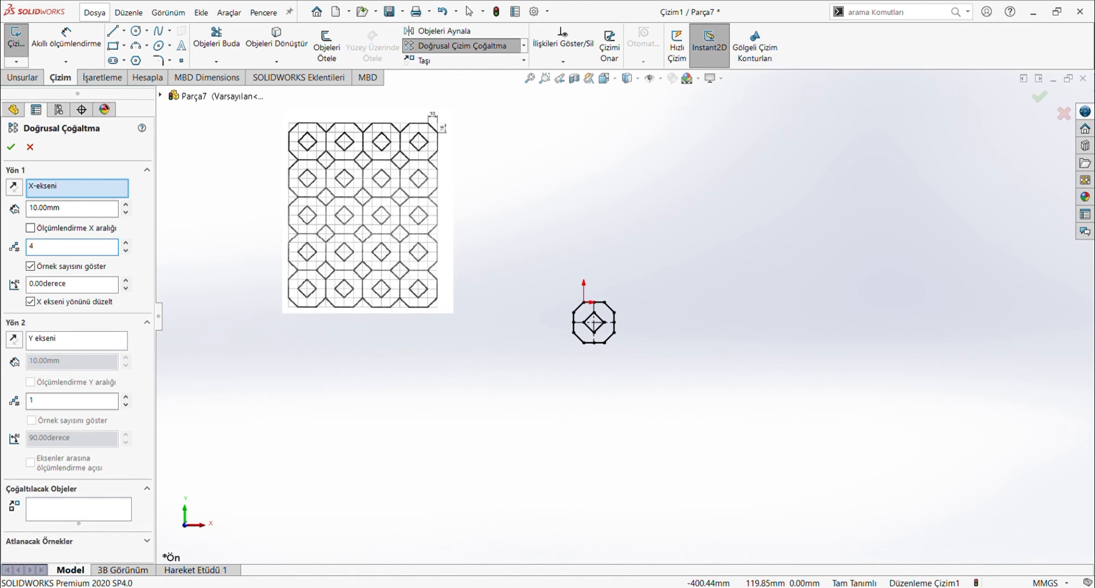
left_click(598, 301)
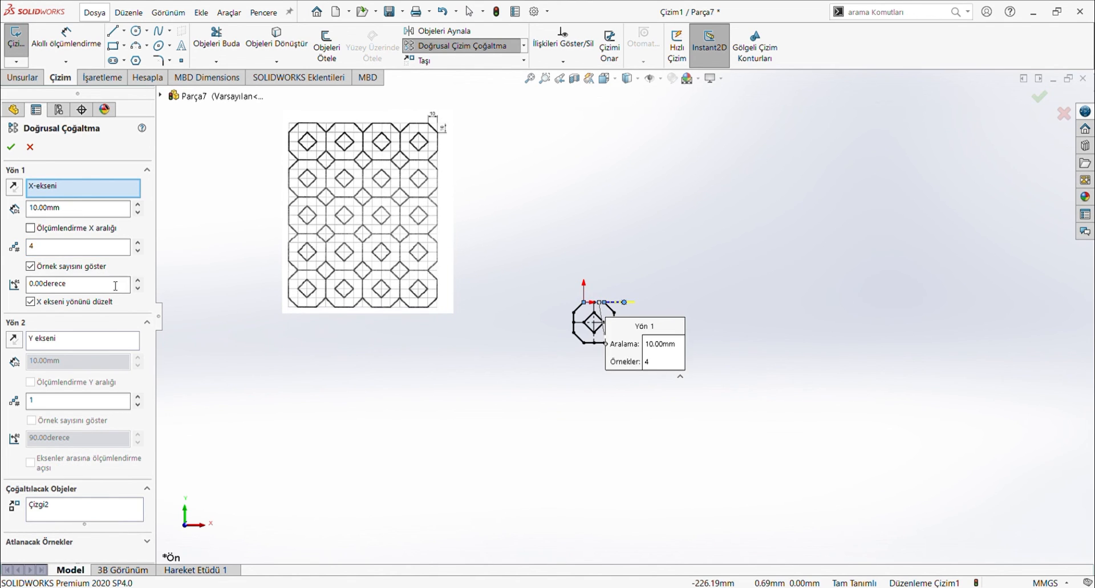
left_click(108, 209)
key("Return")
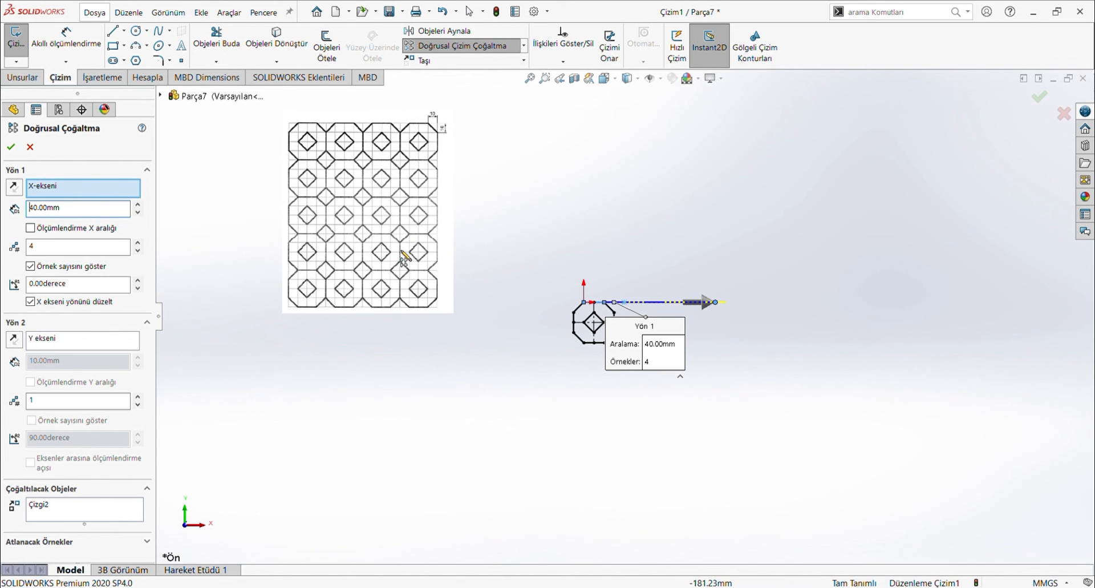
scroll(702, 353, "down", 3)
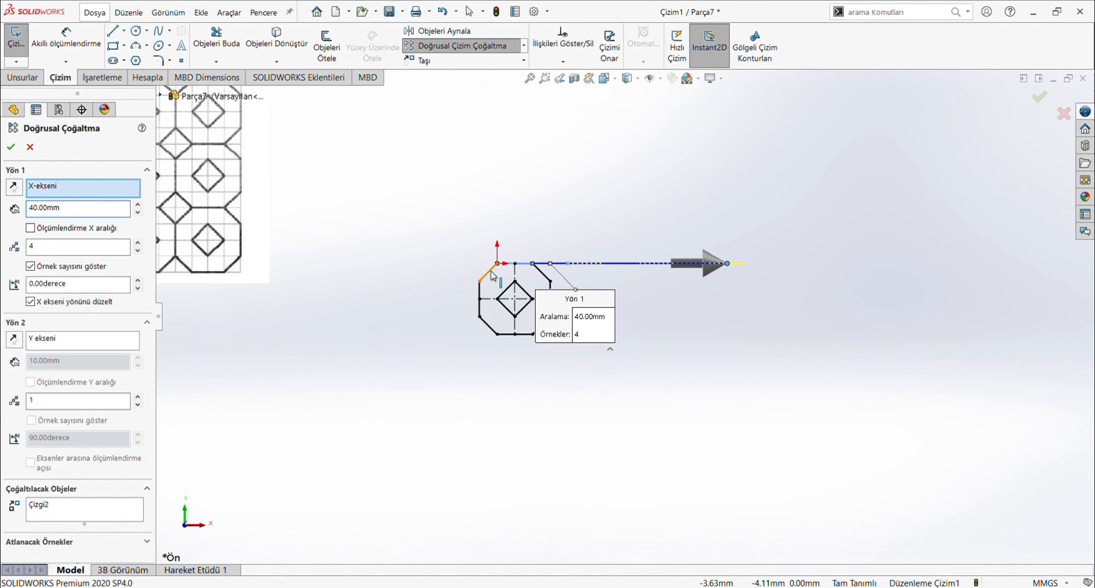
Add the octagon's remaining seven sides and the diamond's four lines to the entities being patterned.
left_click(492, 276)
left_click(480, 306)
left_click(489, 328)
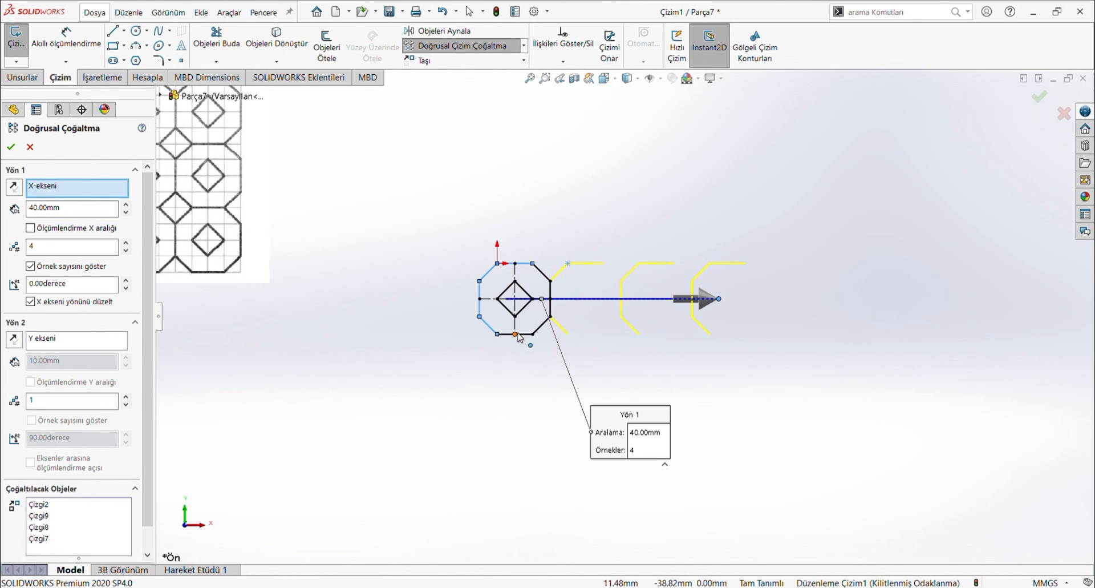
left_click(526, 336)
left_click(544, 325)
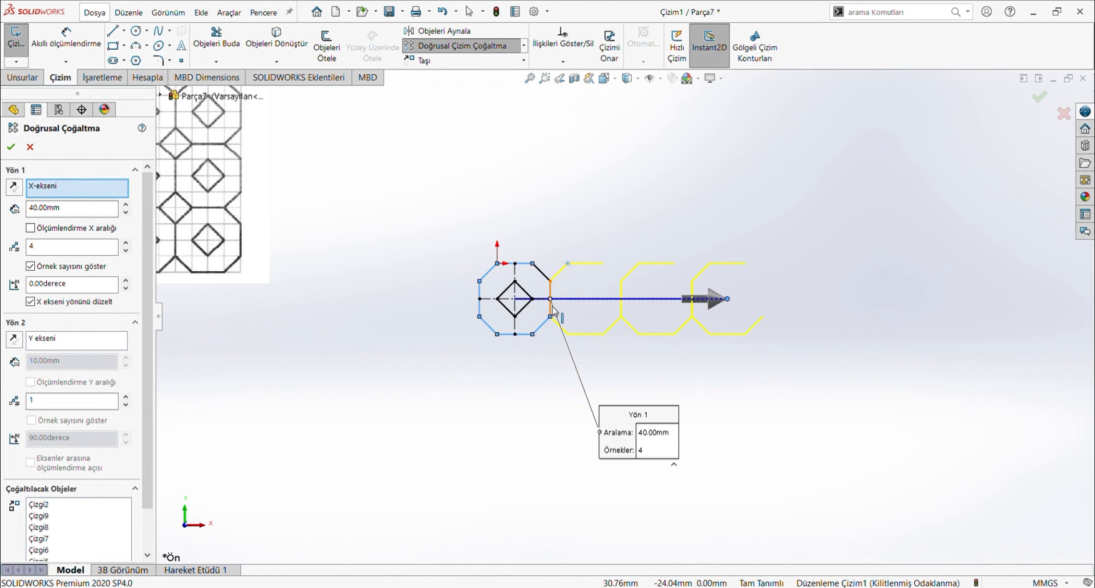
left_click(545, 309)
left_click(524, 307)
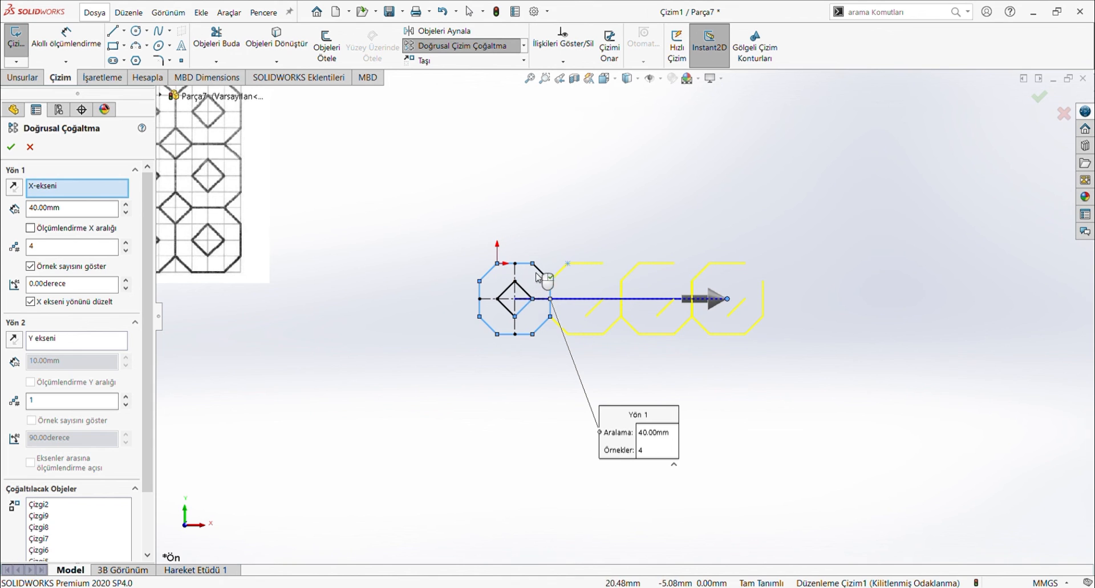
left_click(522, 289)
left_click(506, 288)
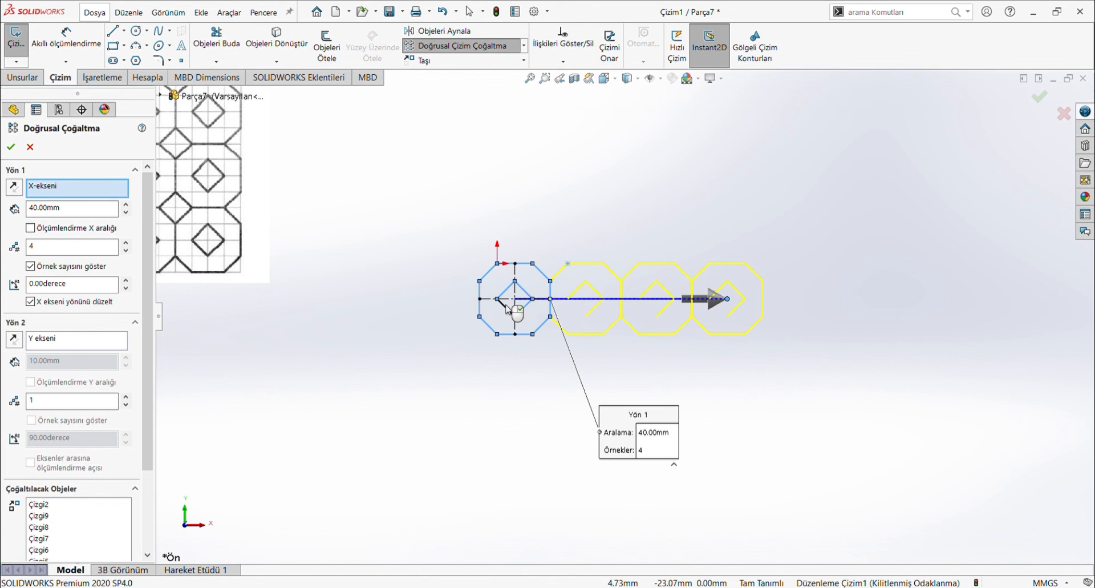
left_click(506, 306)
scroll(536, 325, "down", 5)
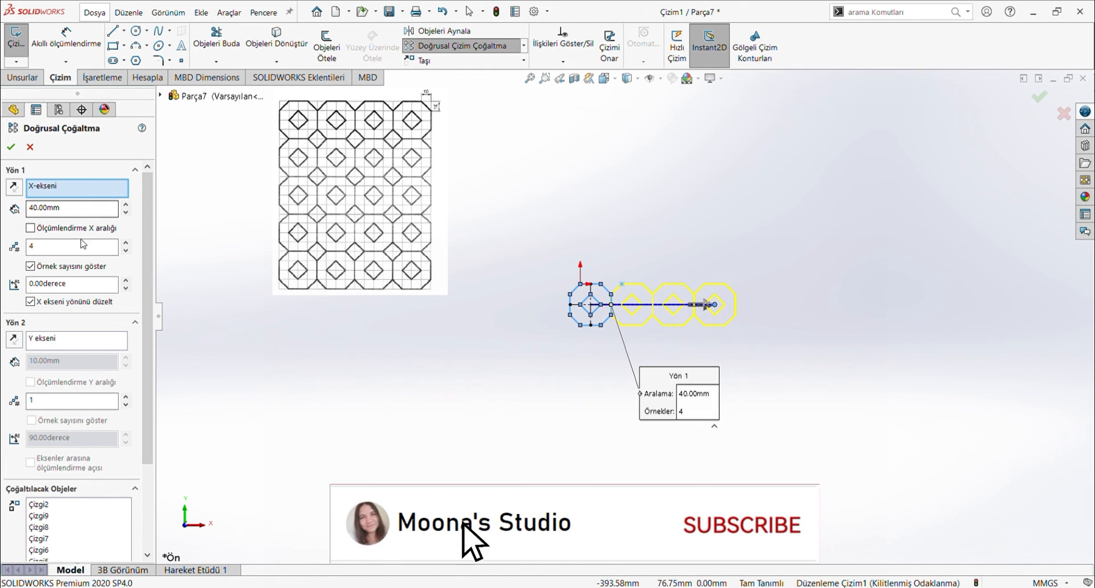
Set the pattern's second direction to 5 instances spaced 40 mm apart downward along the Y axis, and create the pattern.
double_click(54, 406)
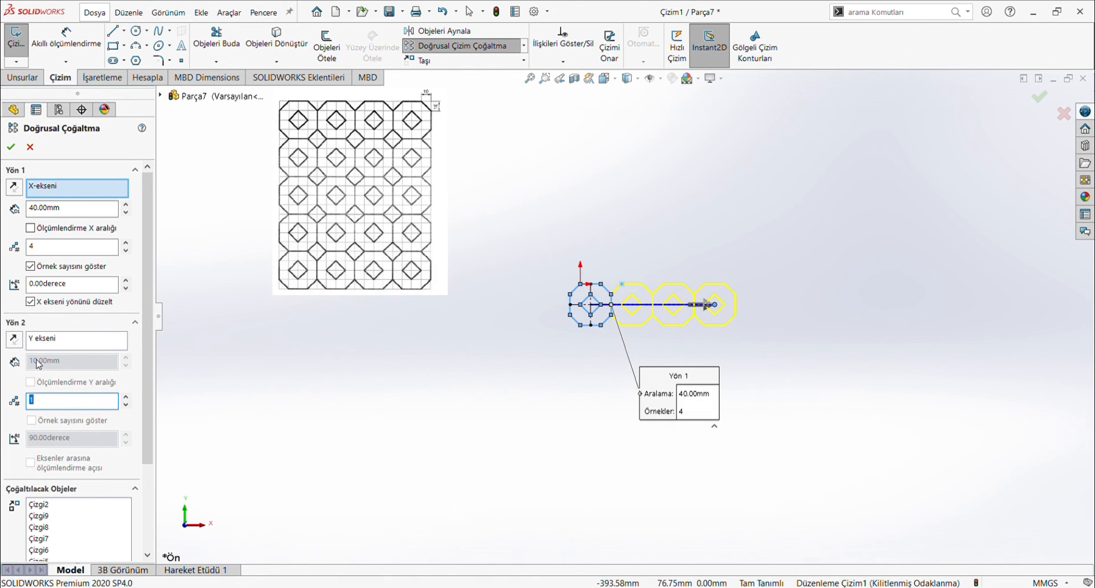
type("5")
left_click(14, 339)
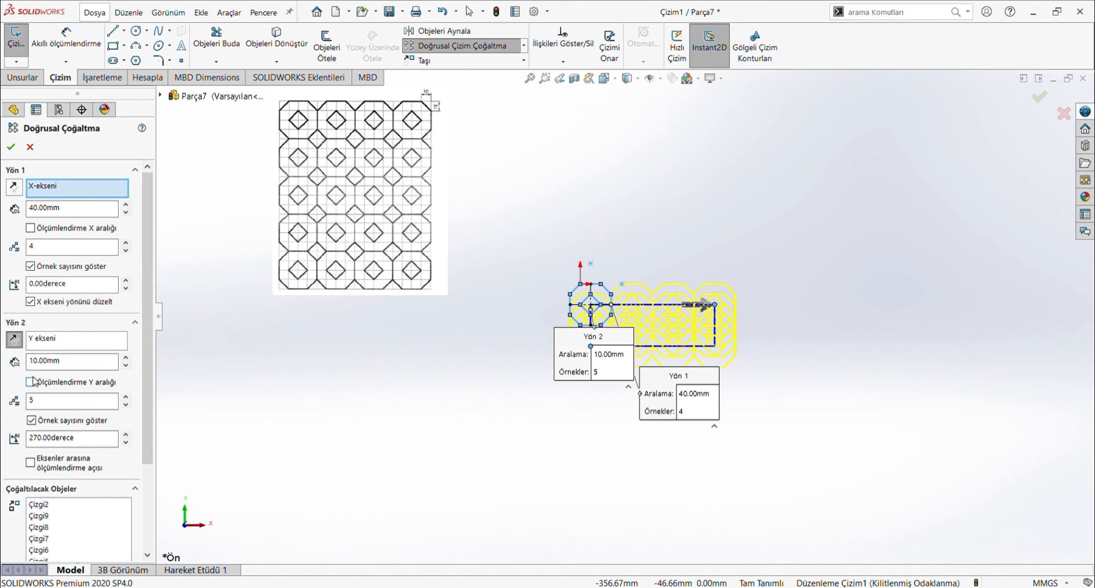
left_click(63, 365)
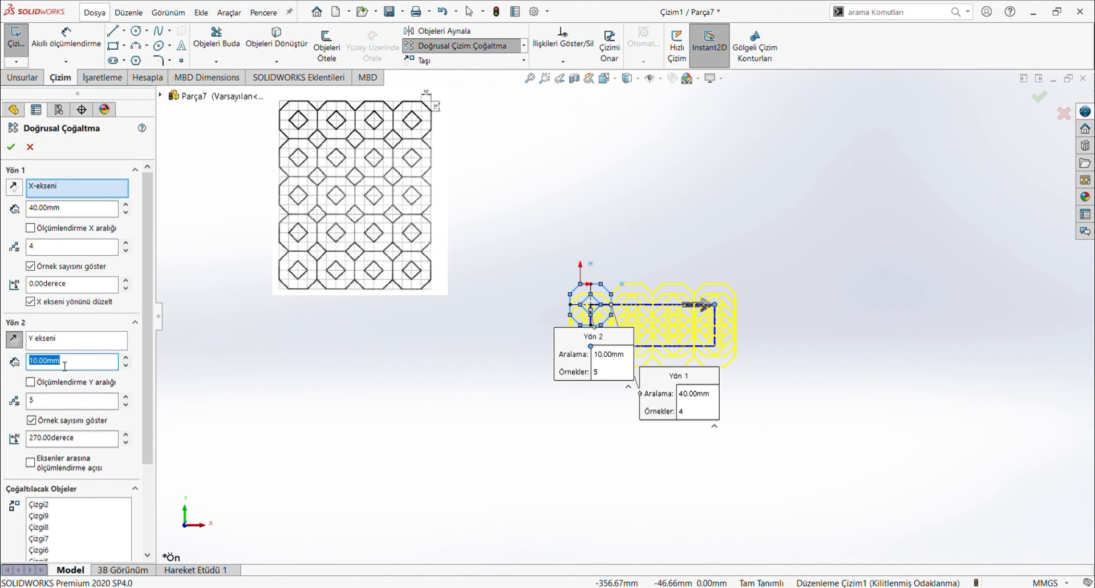
type("40")
key("Return")
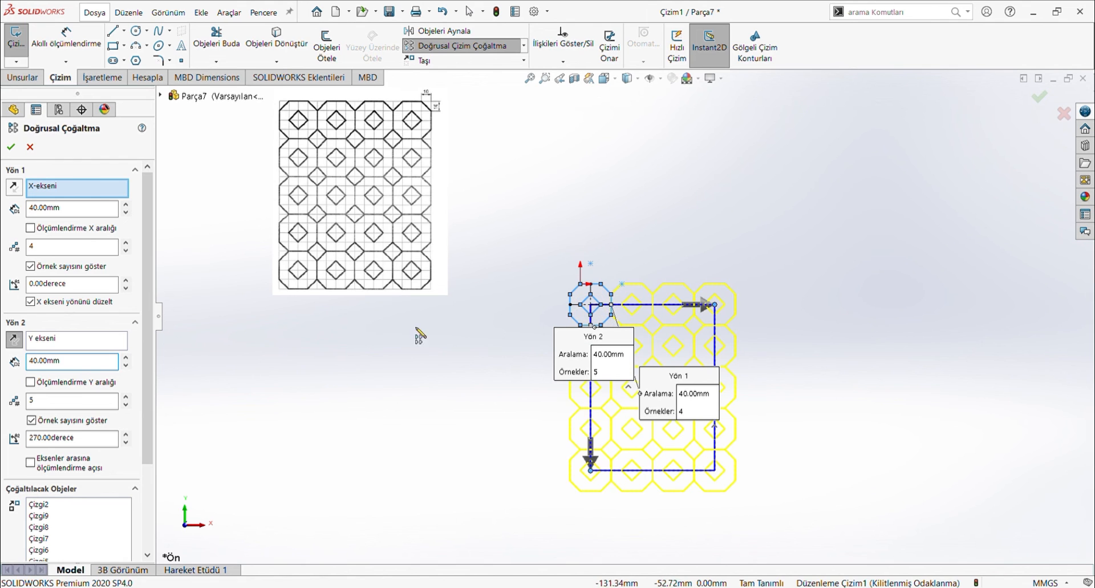
left_click(11, 147)
scroll(816, 446, "down", 1)
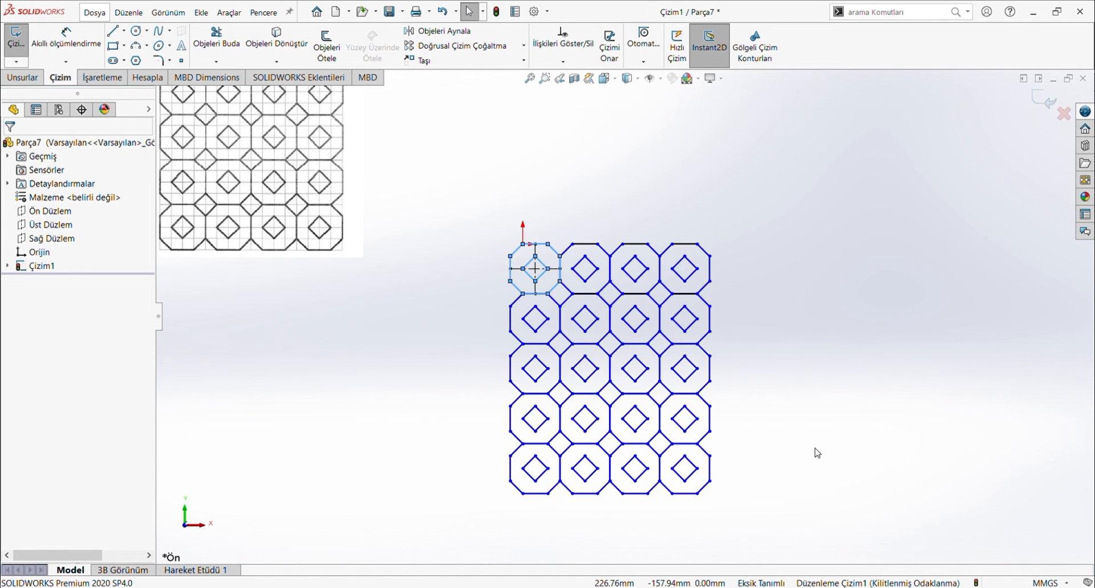
scroll(816, 448, "up", 2)
left_click(827, 400)
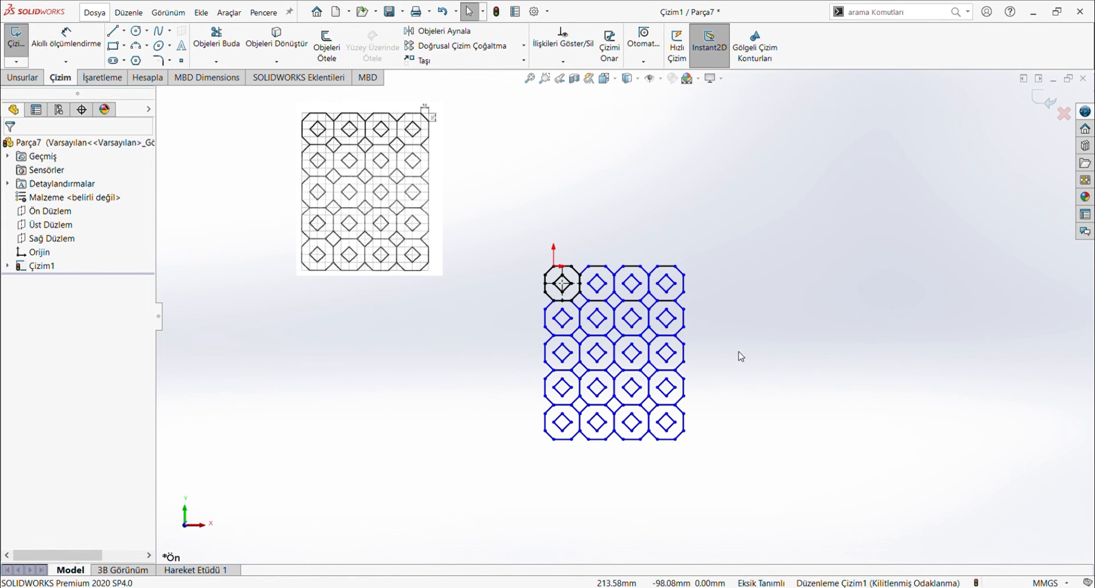